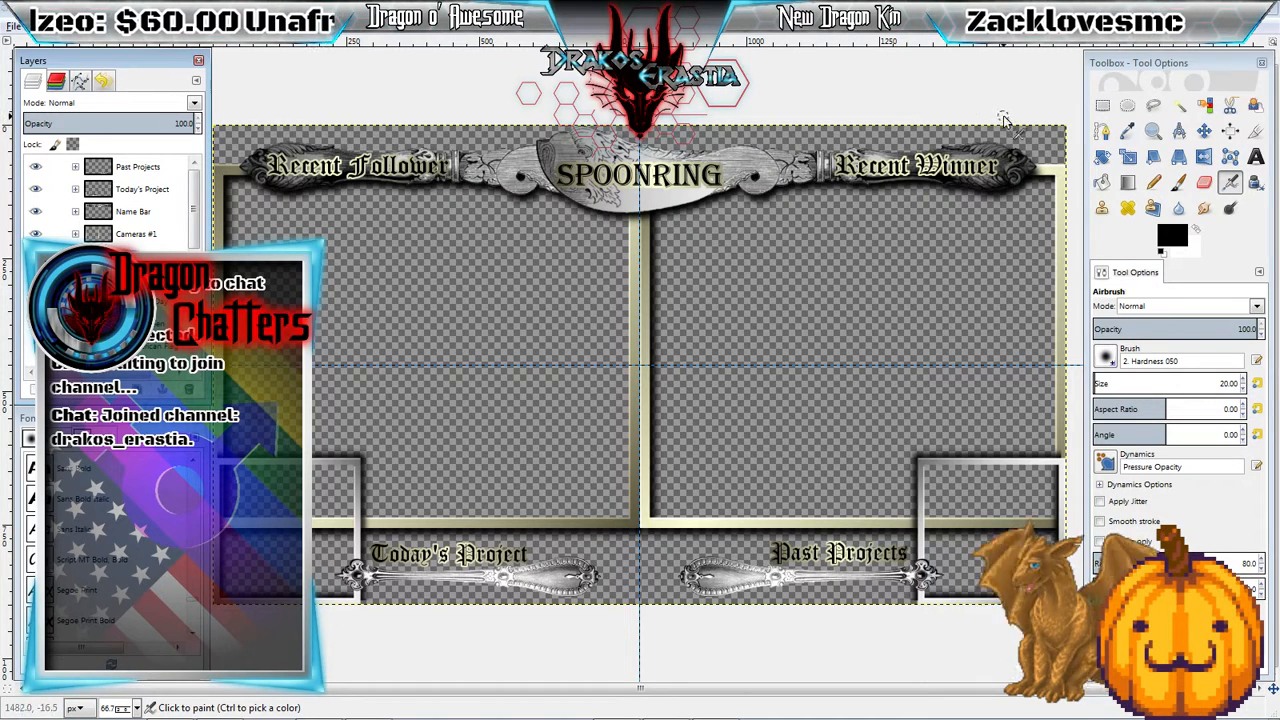
- Preview Texture #5, Texture #6 and Texture #10 on the overlay one at a time by toggling their visibility
scroll(130, 200, down, 5)
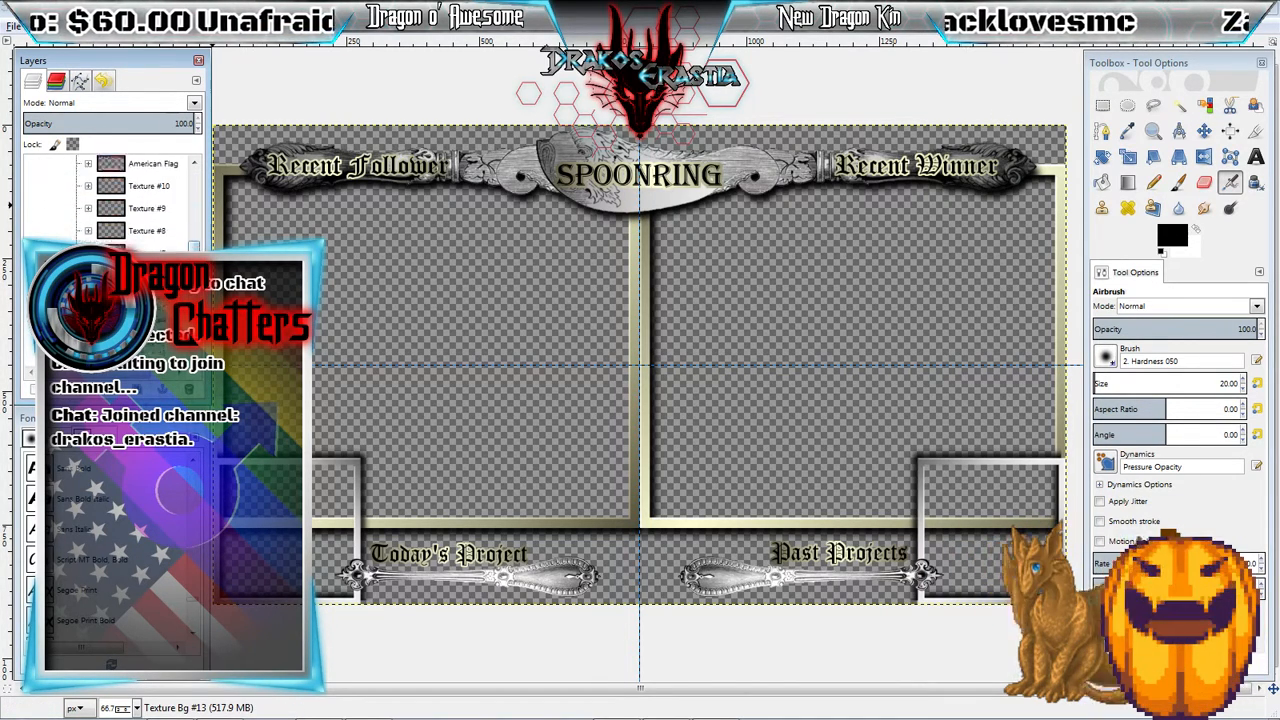
scroll(130, 200, down, 1)
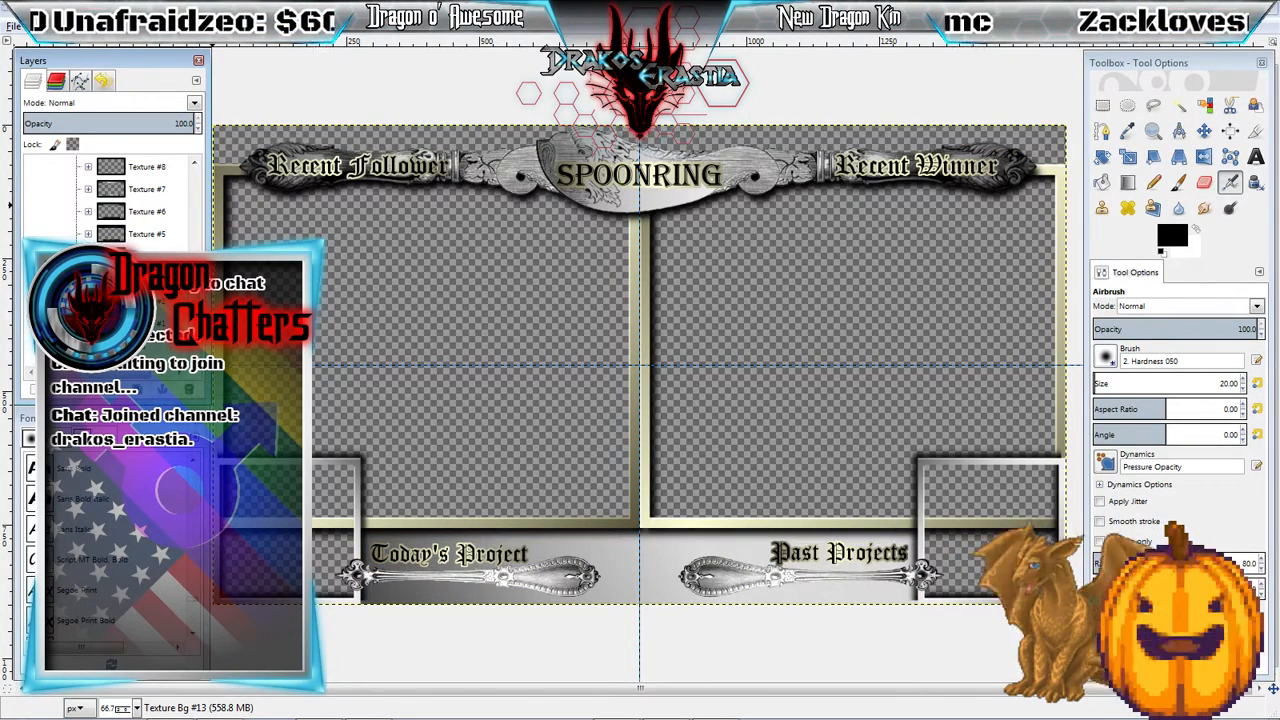
click(36, 233)
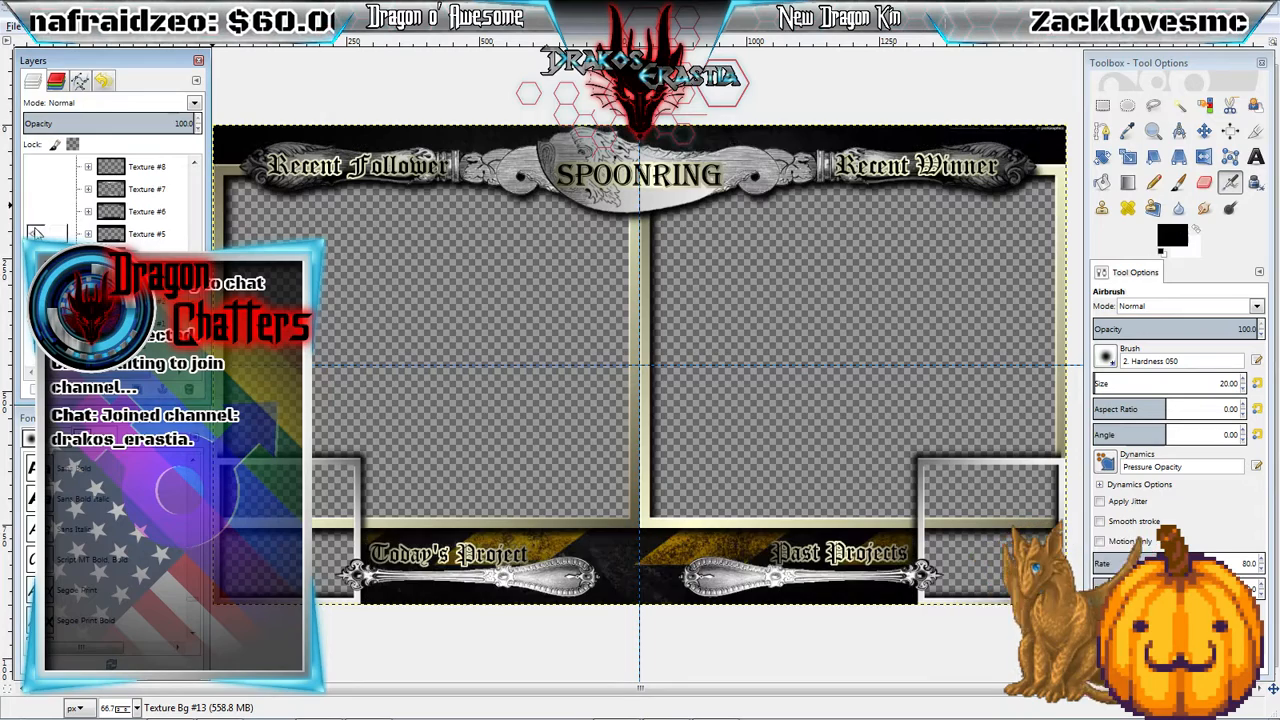
click(36, 233)
click(36, 211)
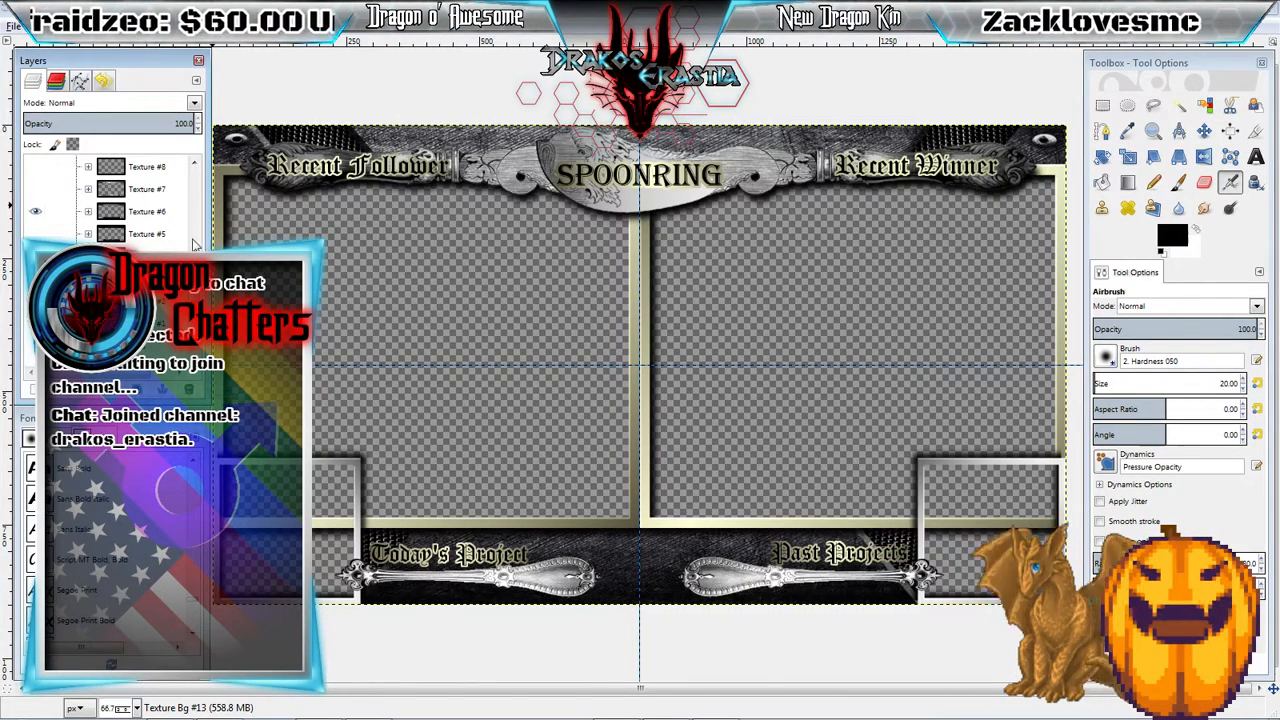
scroll(130, 200, up, 3)
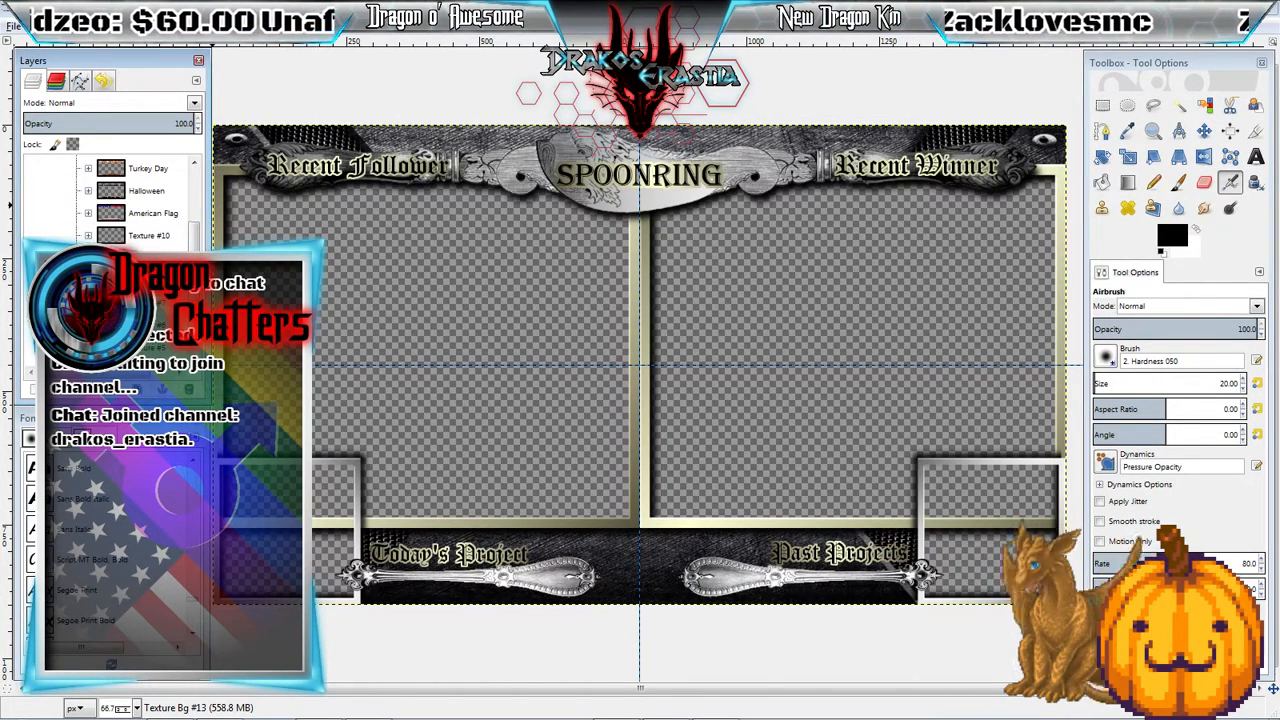
click(36, 235)
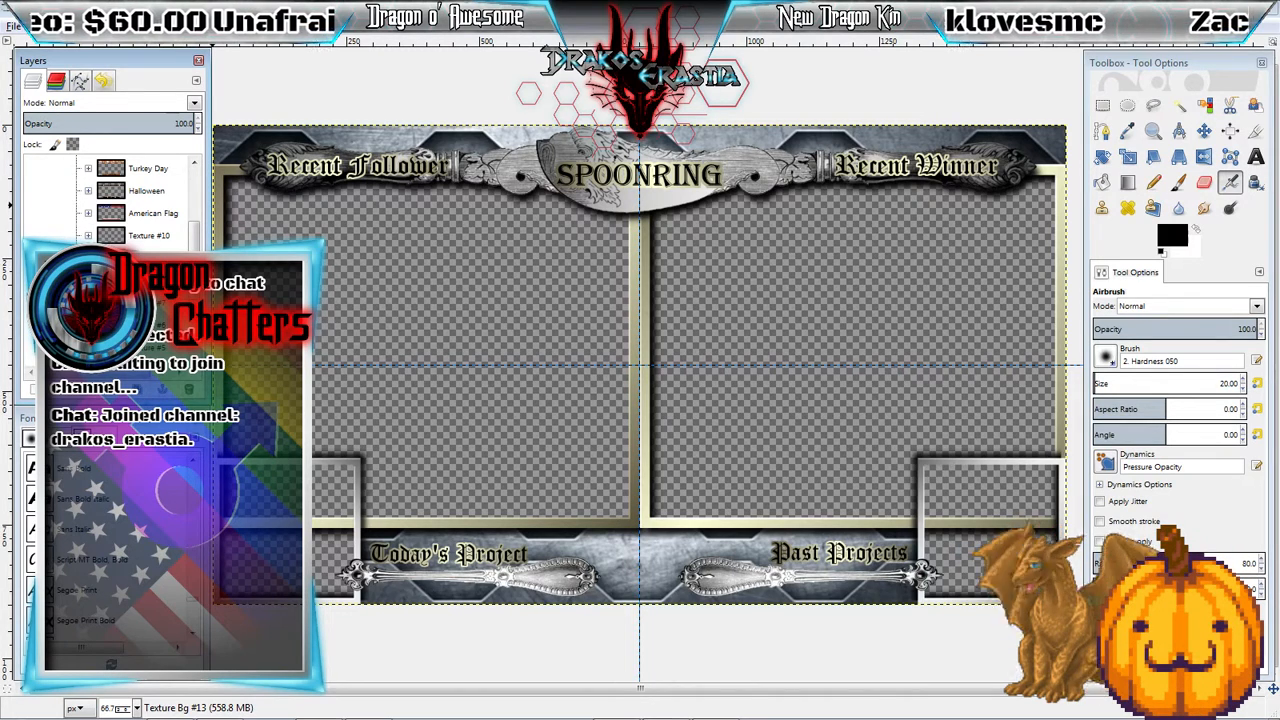
click(36, 235)
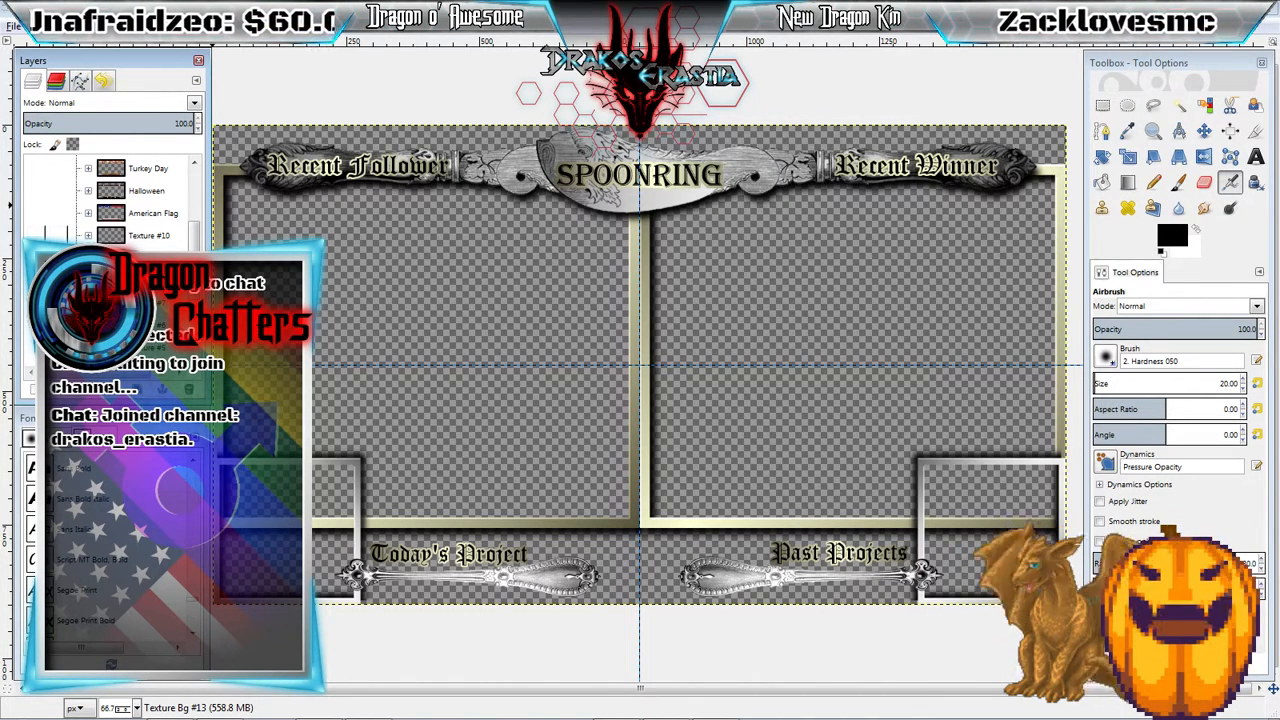
click(36, 235)
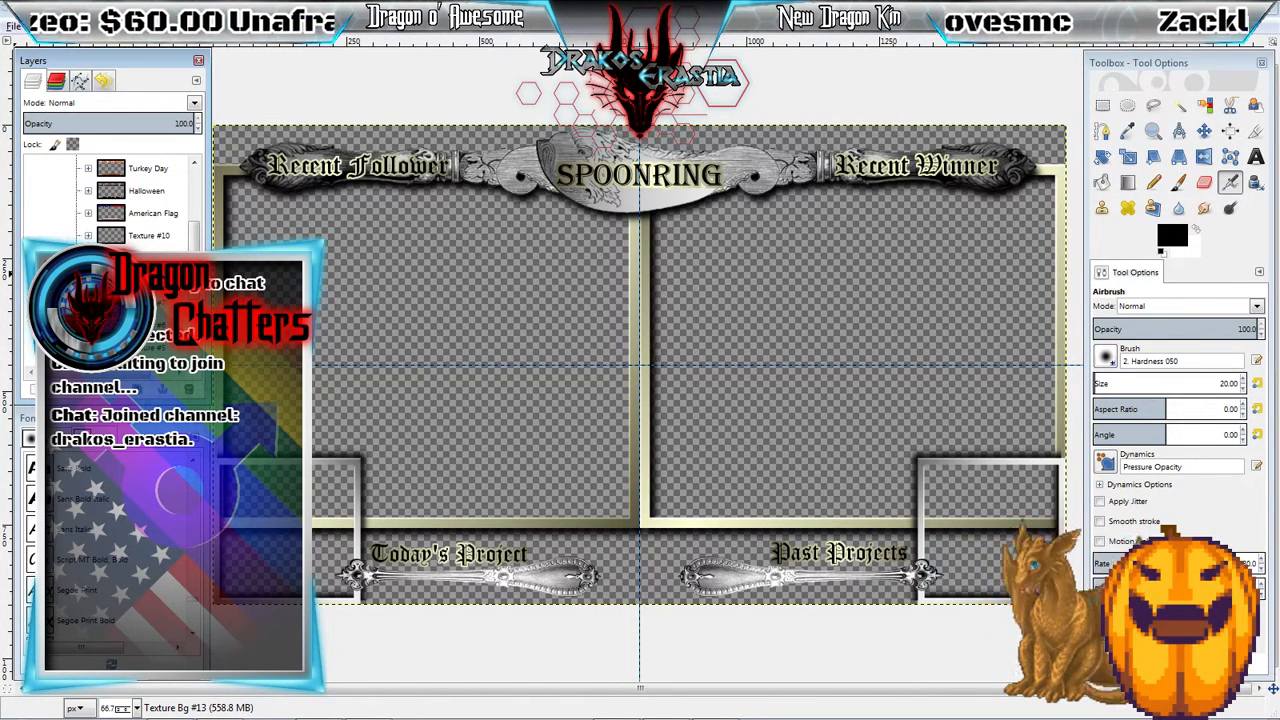
- Preview the American Flag, Halloween, Turkey Day and Christmas textures on the overlay, hiding each again after viewing
scroll(110, 200, up, 3)
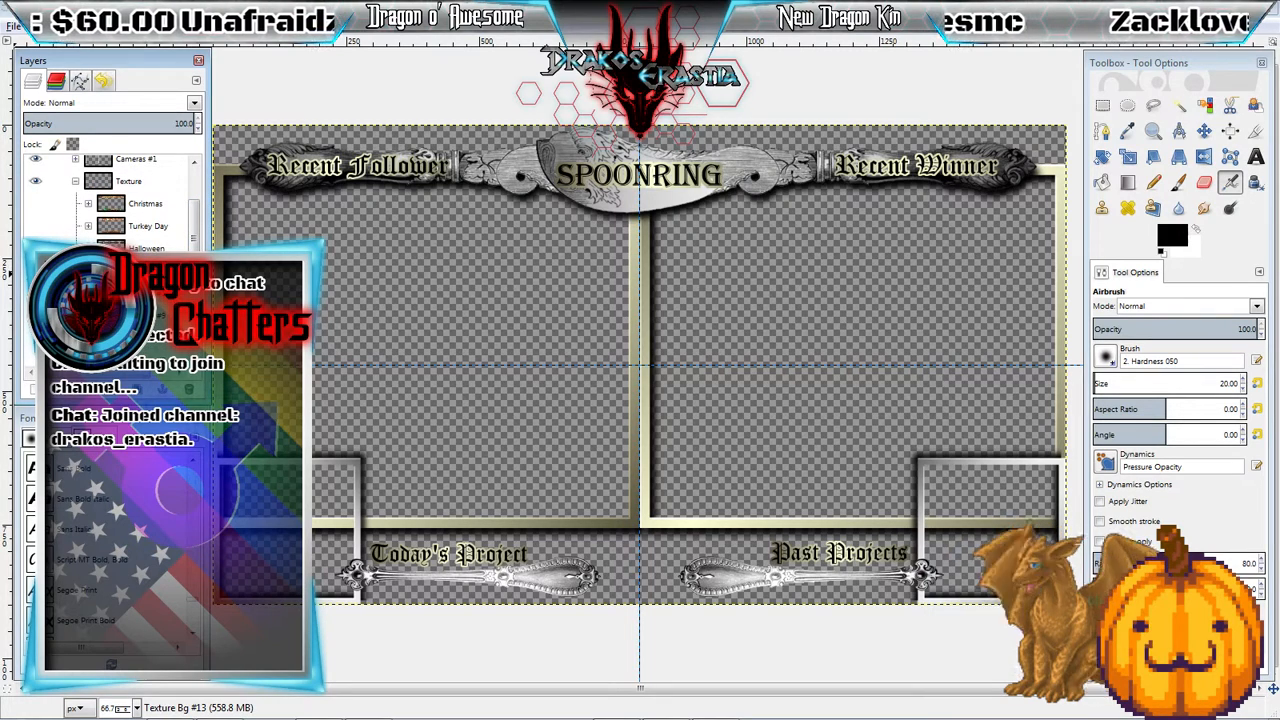
click(36, 271)
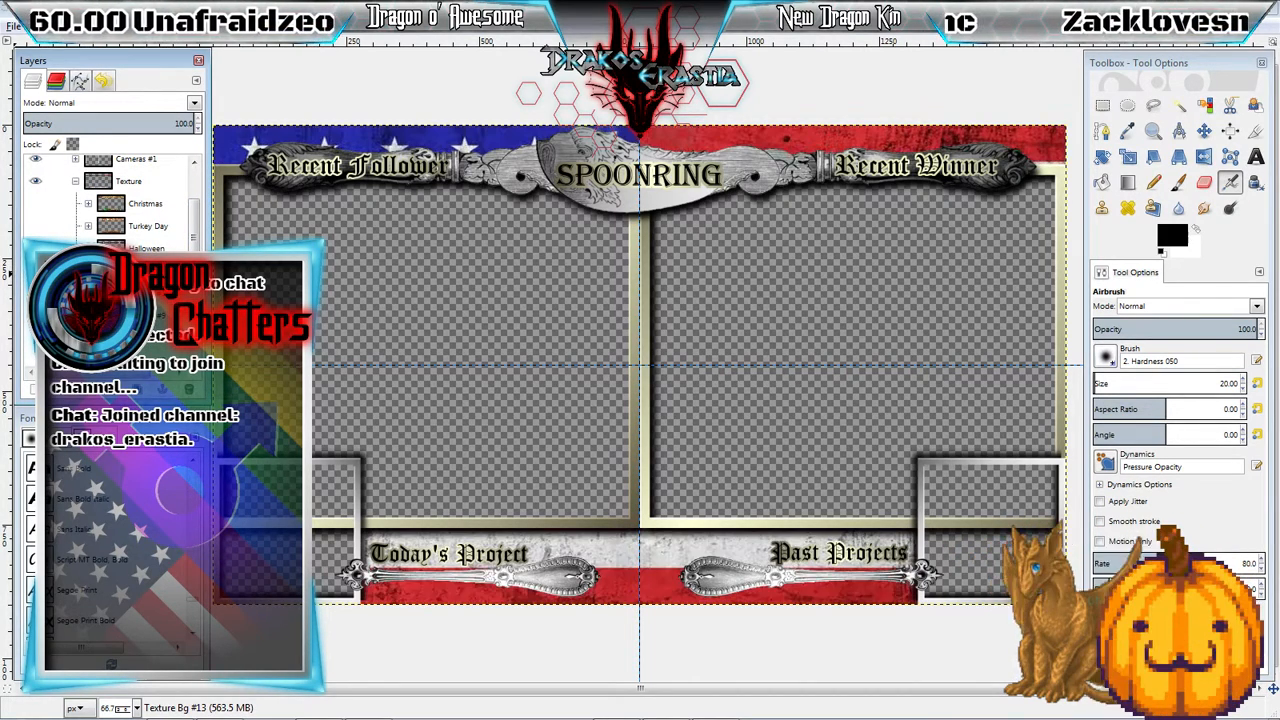
click(36, 271)
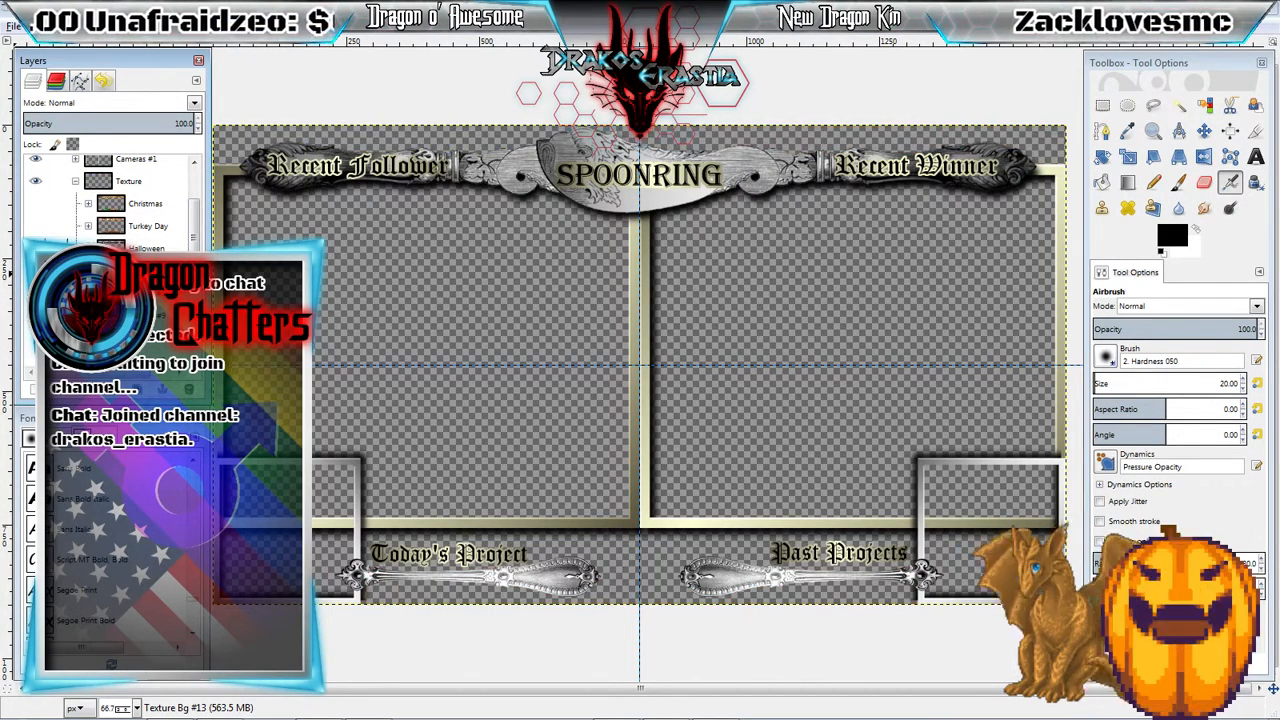
click(36, 248)
click(36, 248)
click(36, 226)
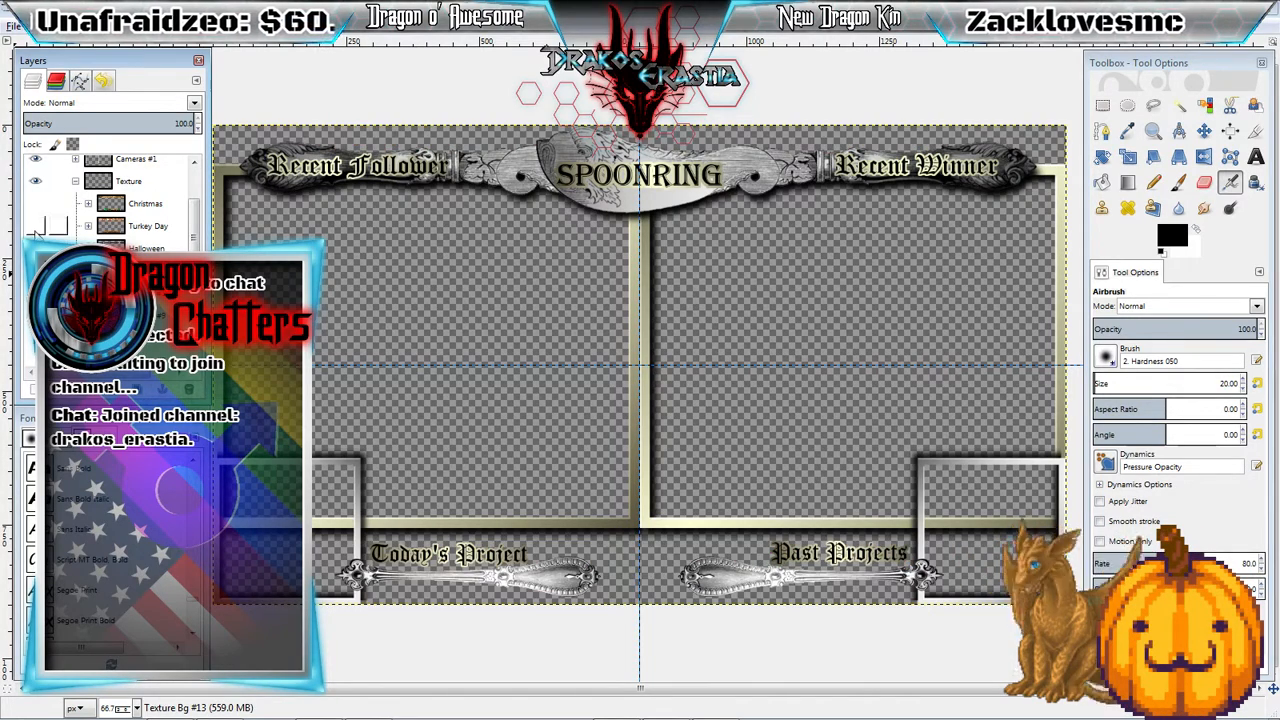
click(36, 226)
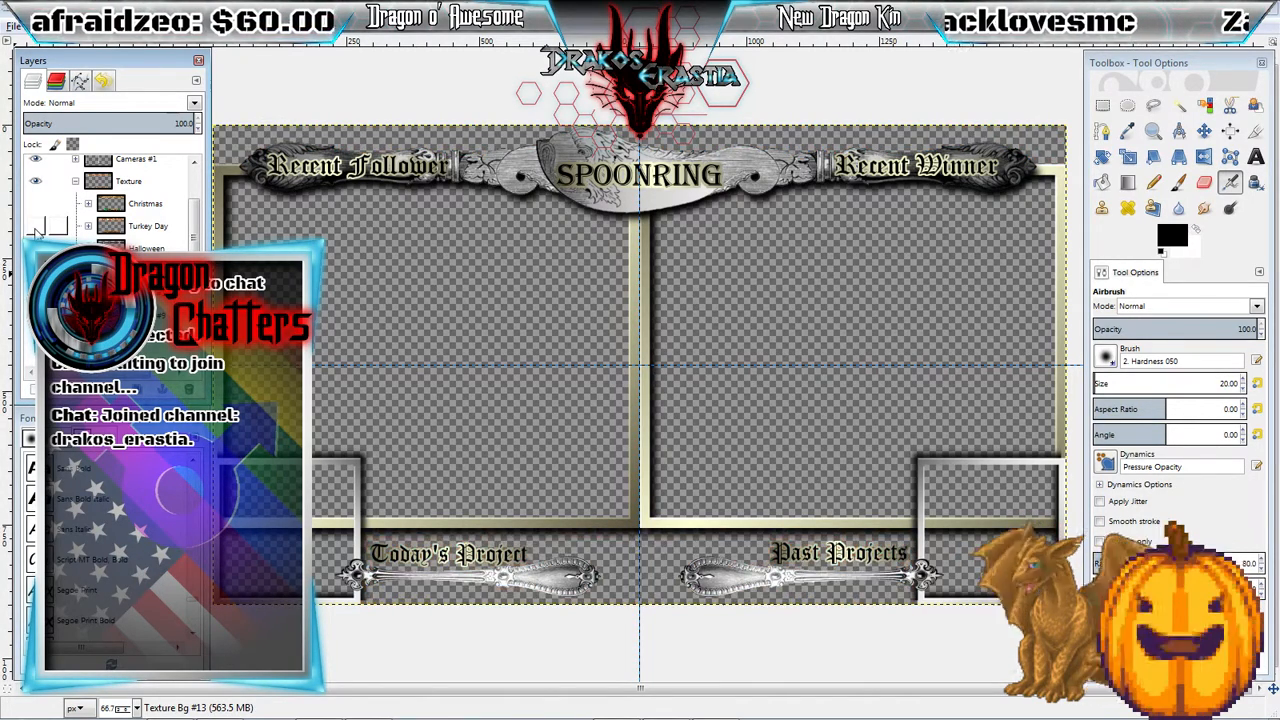
click(36, 204)
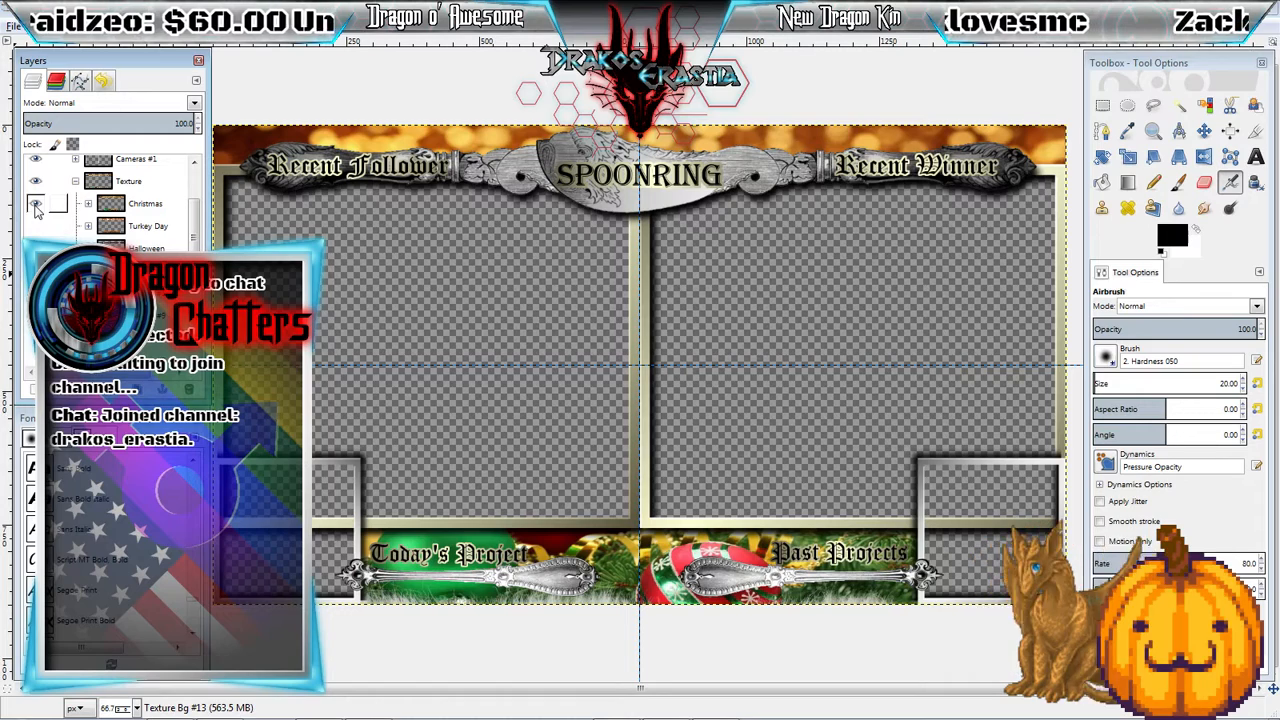
click(36, 204)
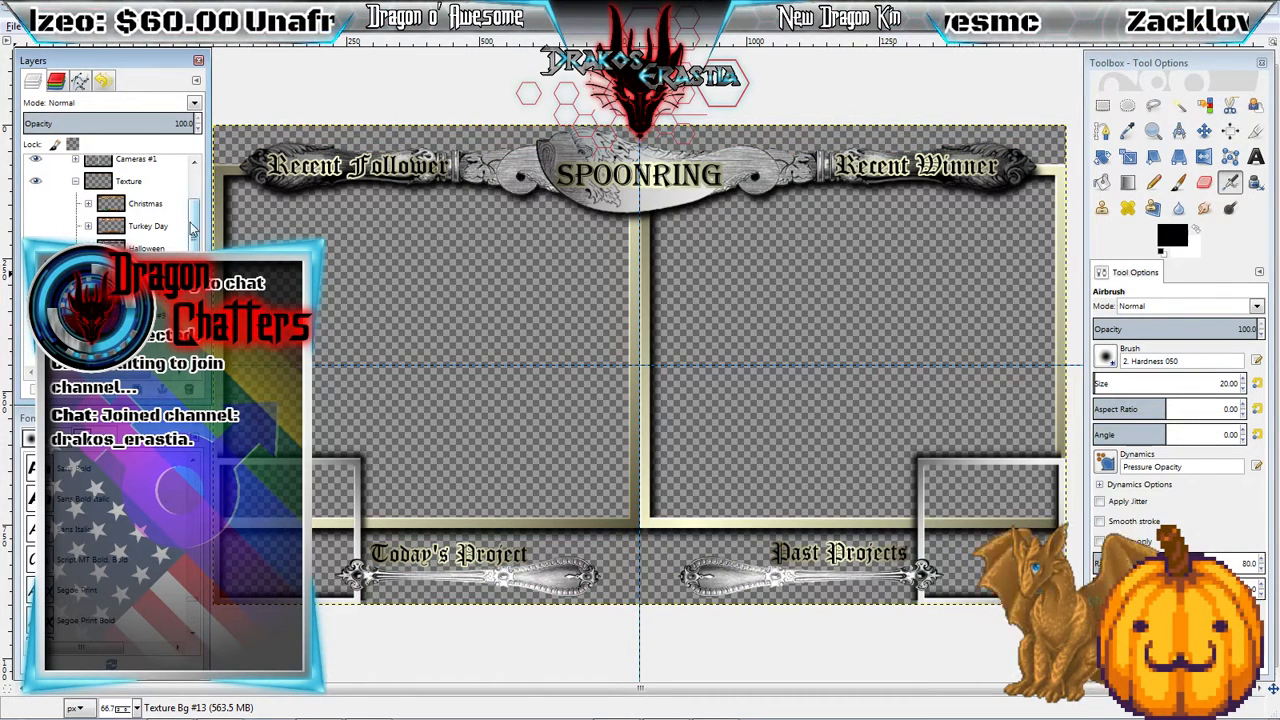
- Hide the Past Projects, Today's Project and other layer groups so only the Name Bar group is displayed
scroll(192, 230, up, 3)
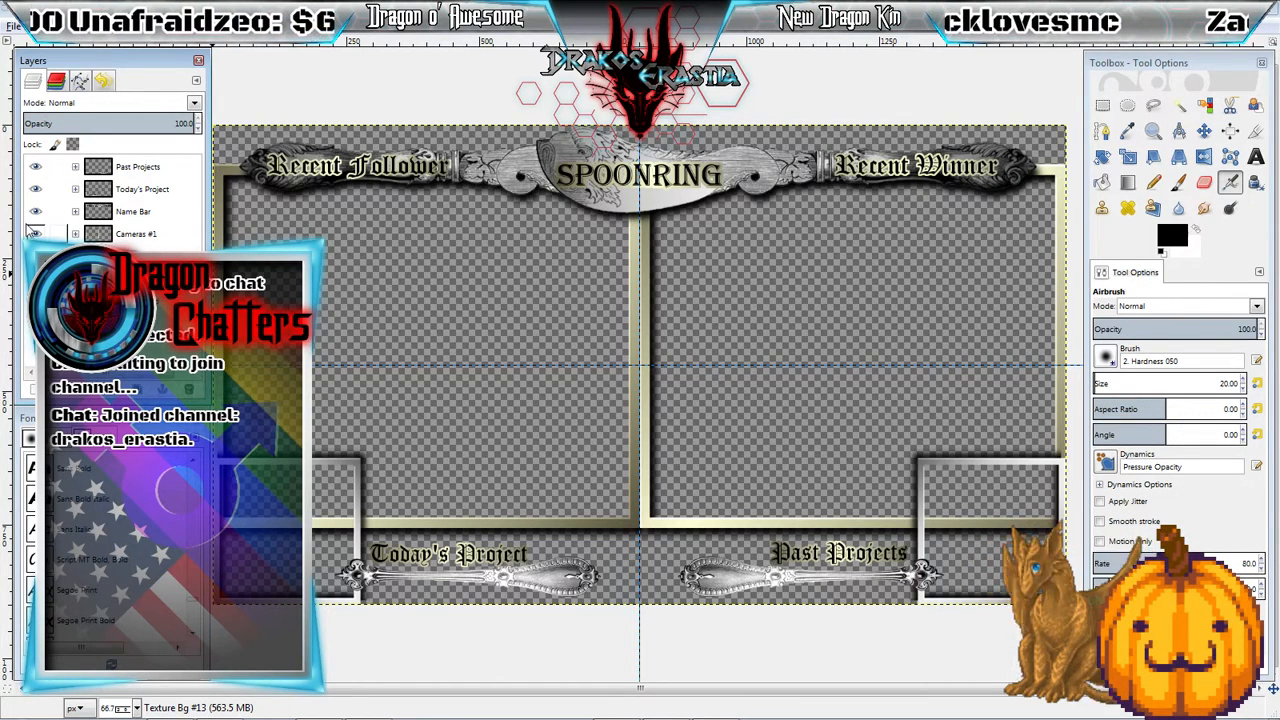
click(35, 189)
click(35, 167)
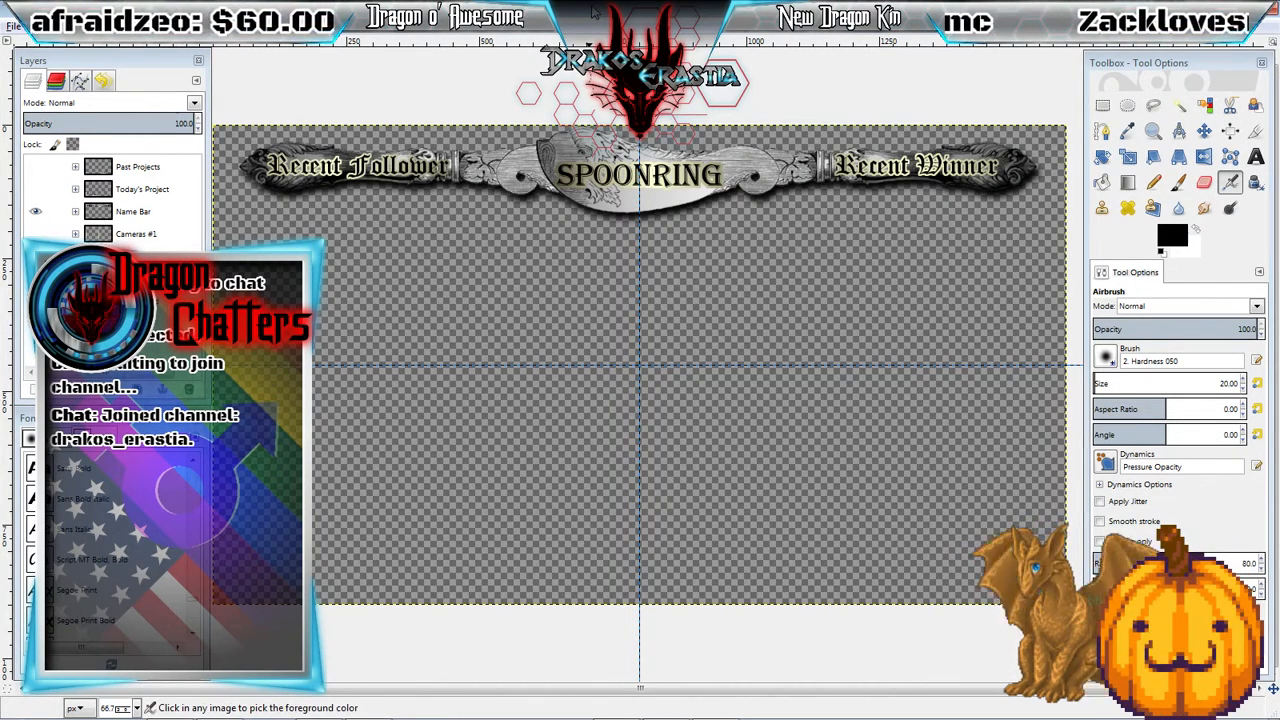
- Start exporting the image and set the file name to "Spoon Name Bar.png"
key(ctrl+shift+e)
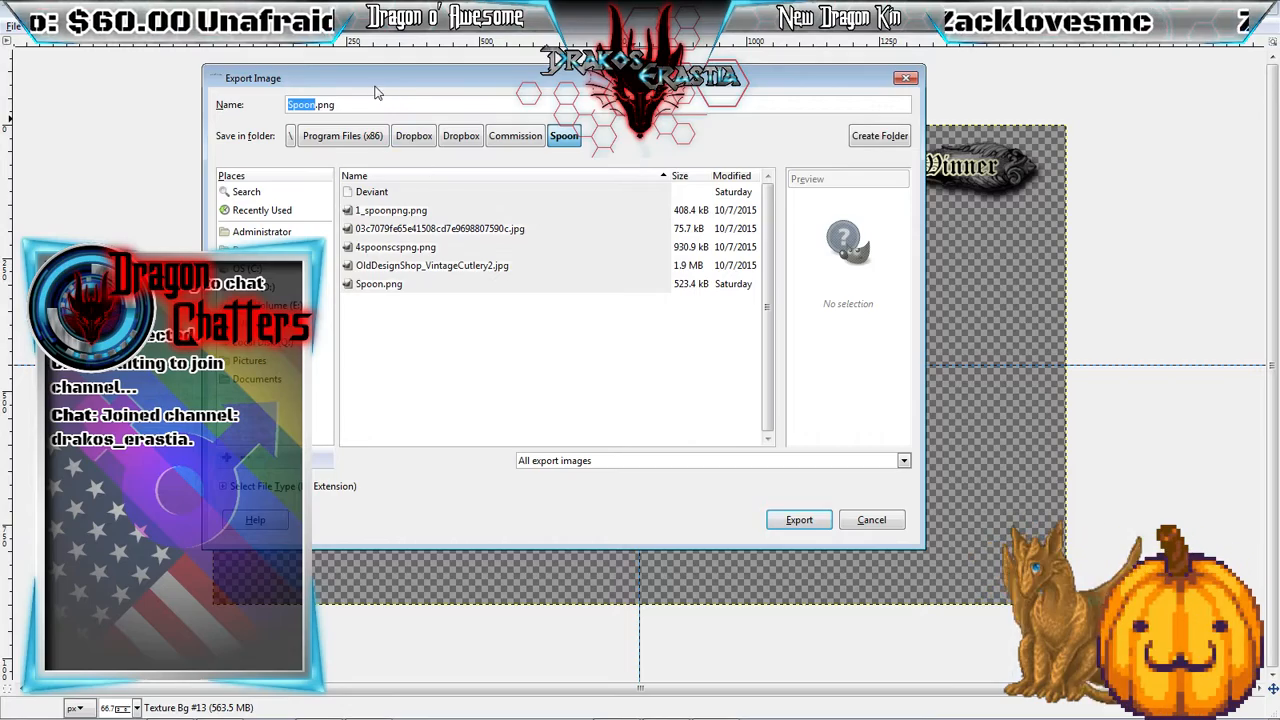
drag(376, 84, 435, 167)
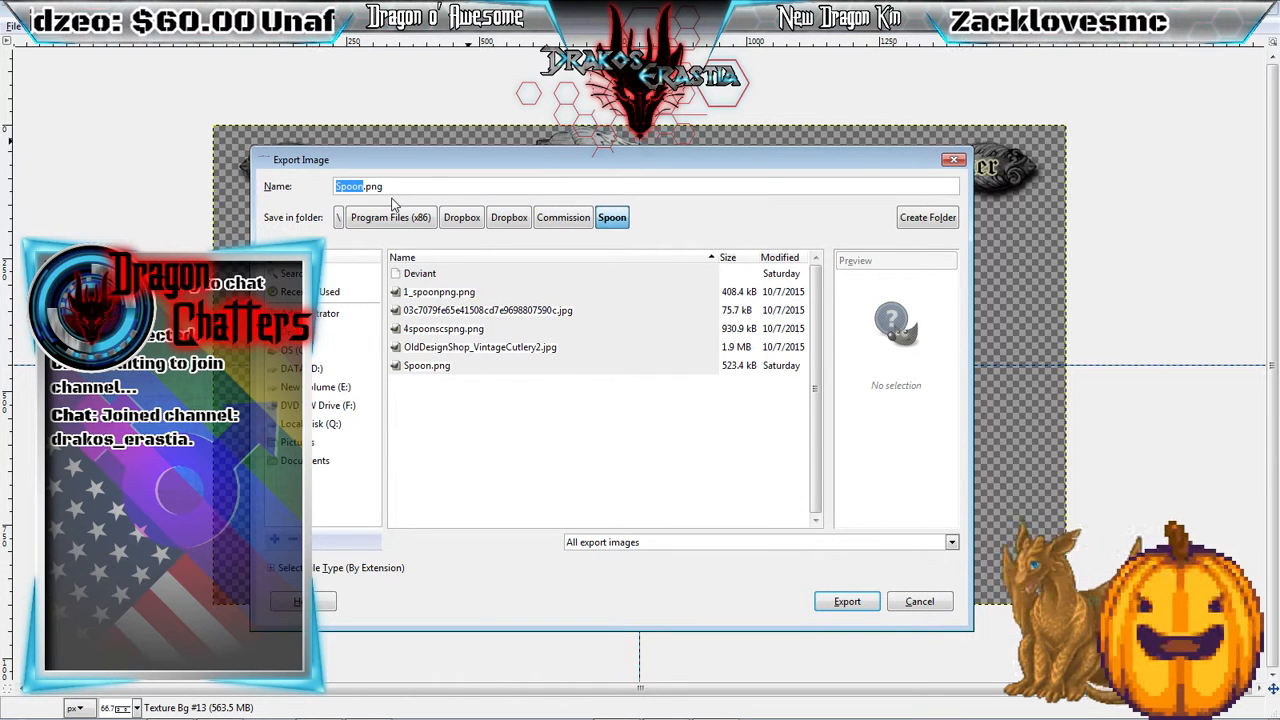
click(363, 184)
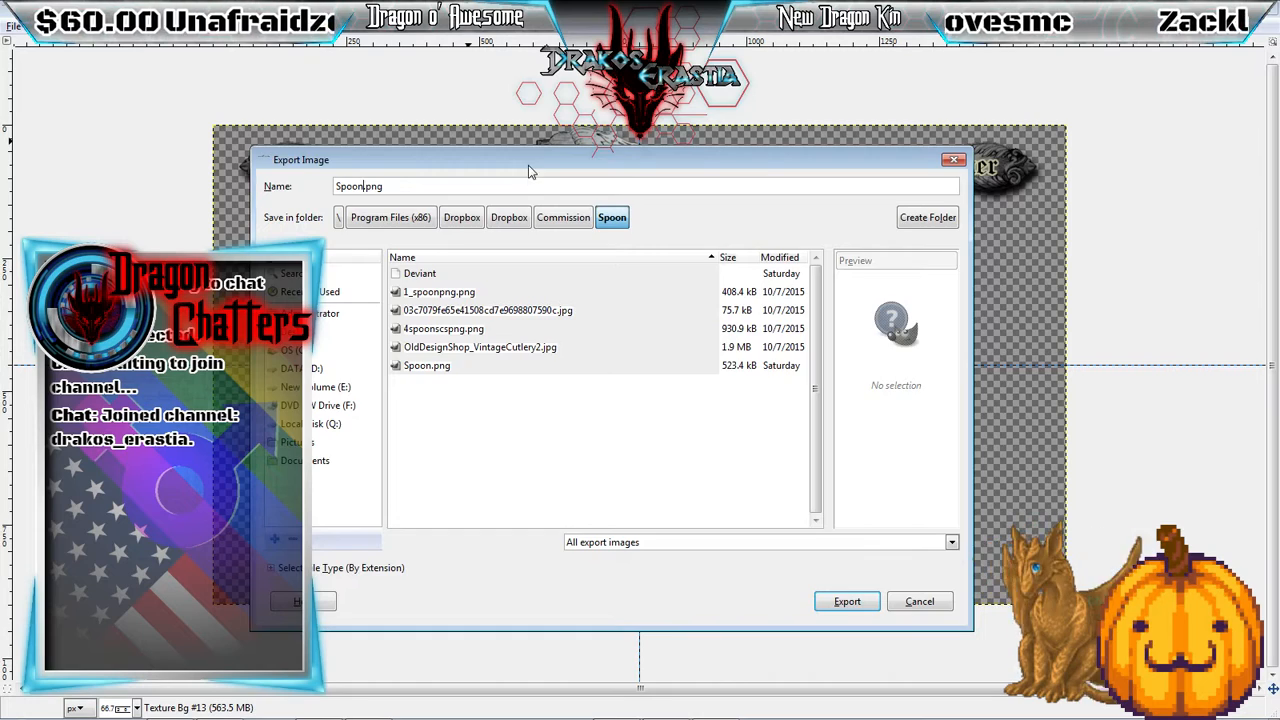
drag(530, 172, 548, 252)
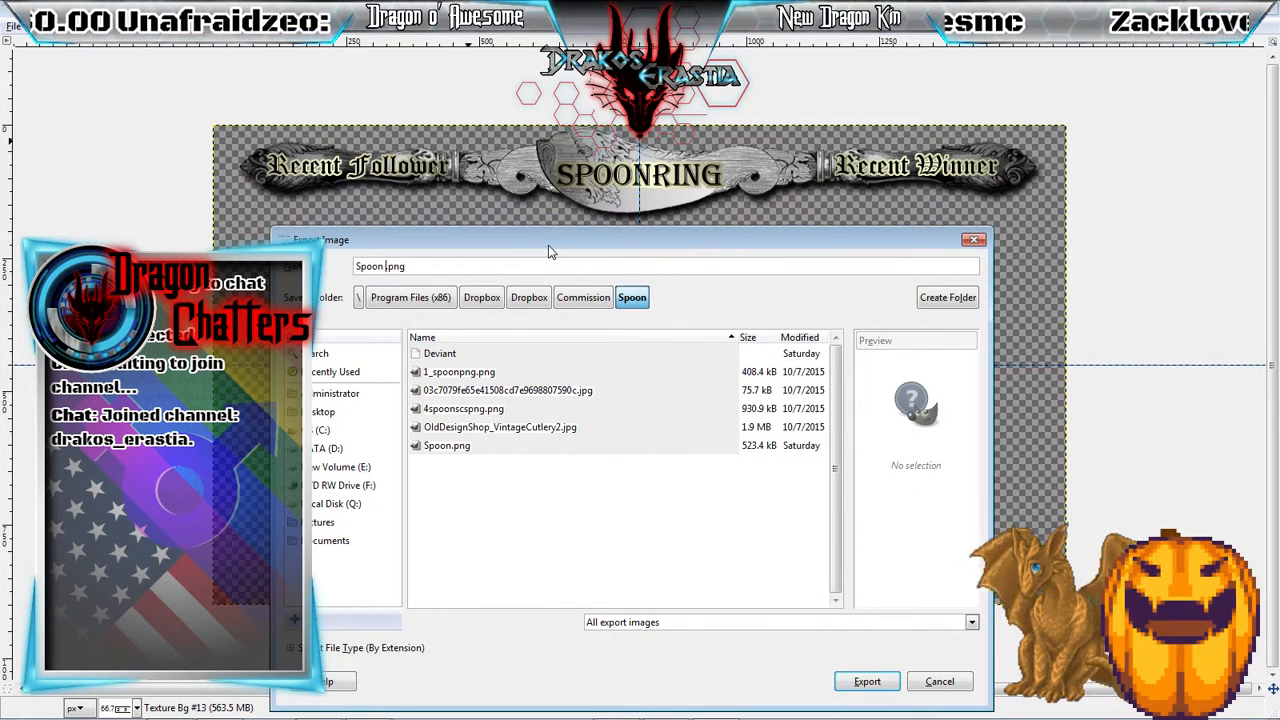
text(Name )
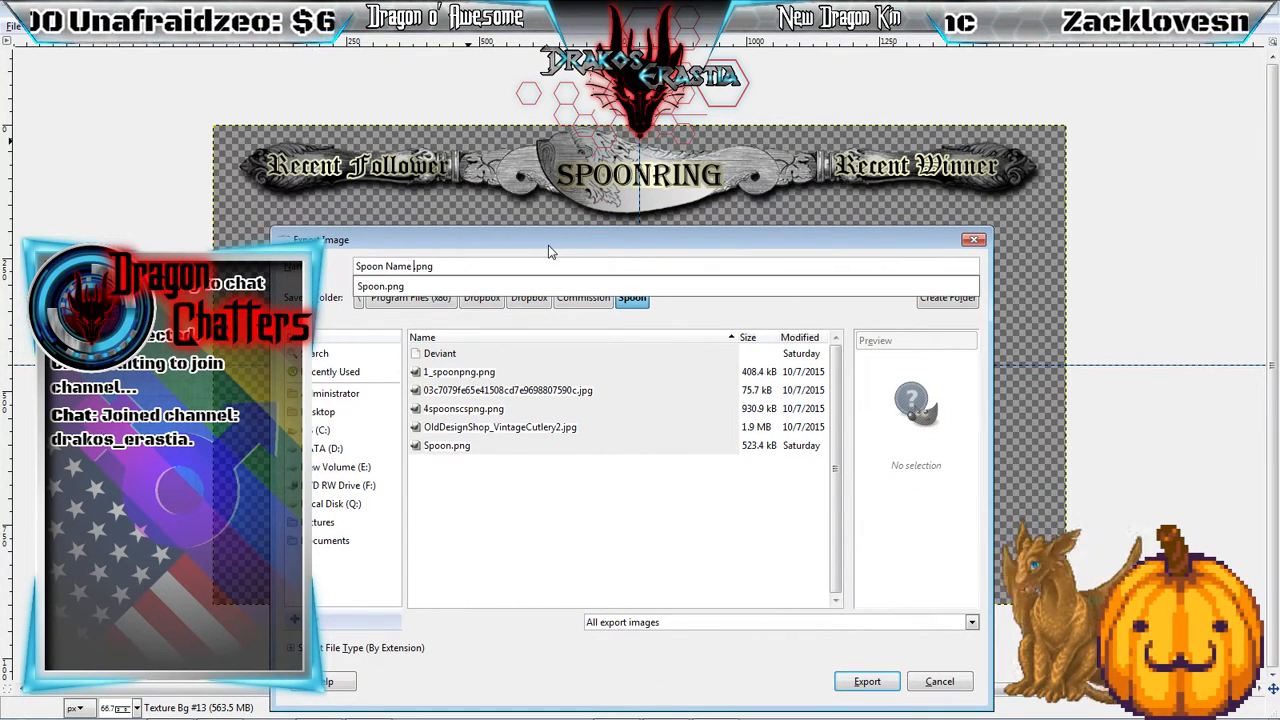
text(Ba)
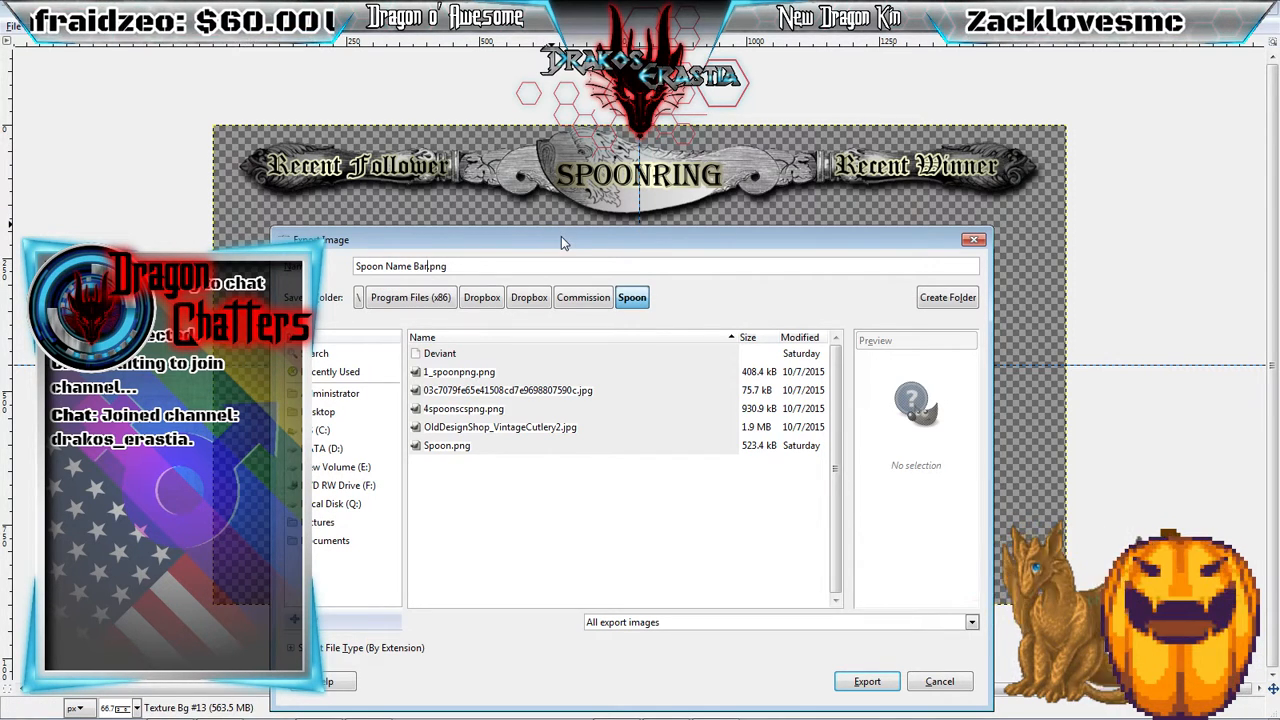
text(r)
- Create a folder named "Png" inside the Spoon folder and export the name bar there with the existing PNG options
drag(596, 241, 588, 130)
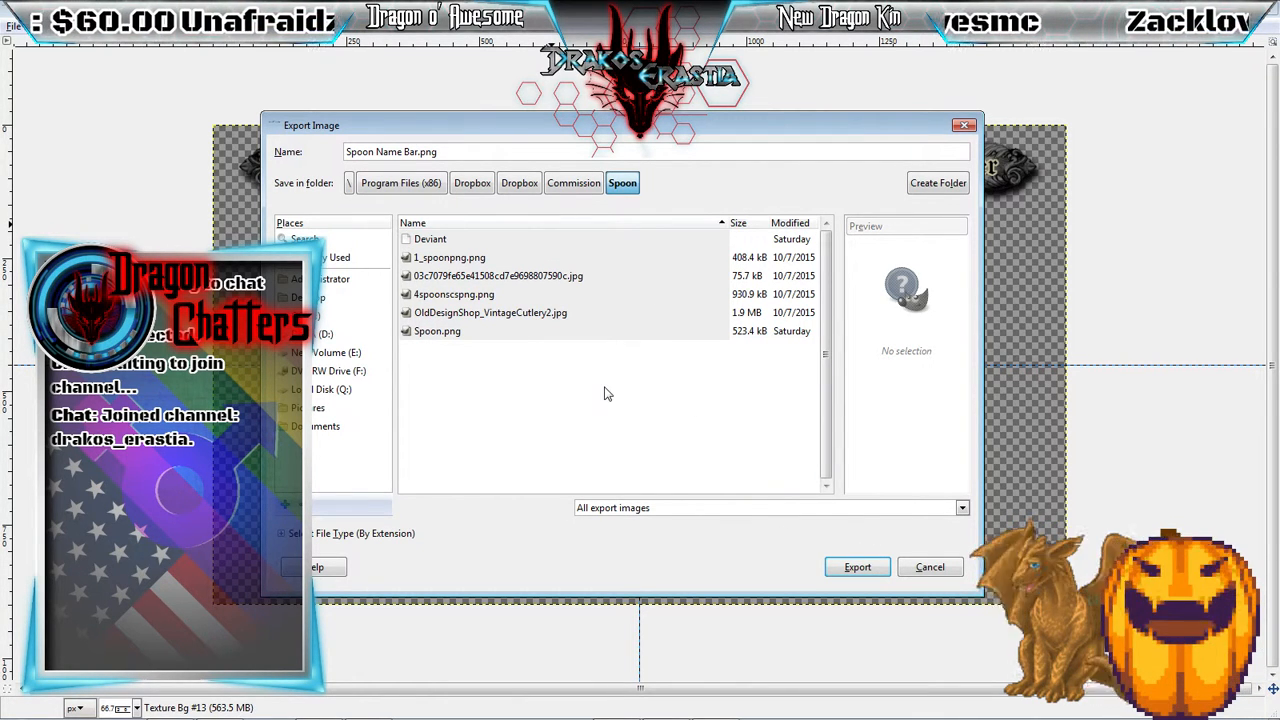
click(948, 182)
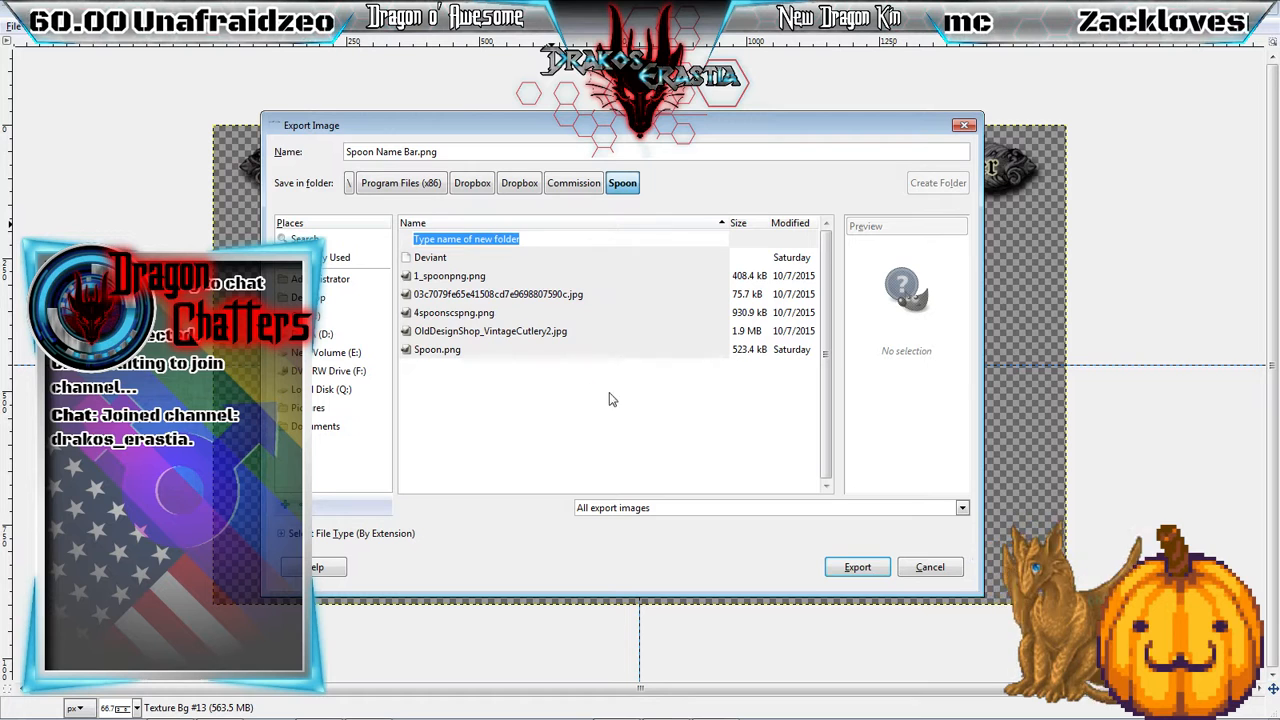
text(Png)
key(Return)
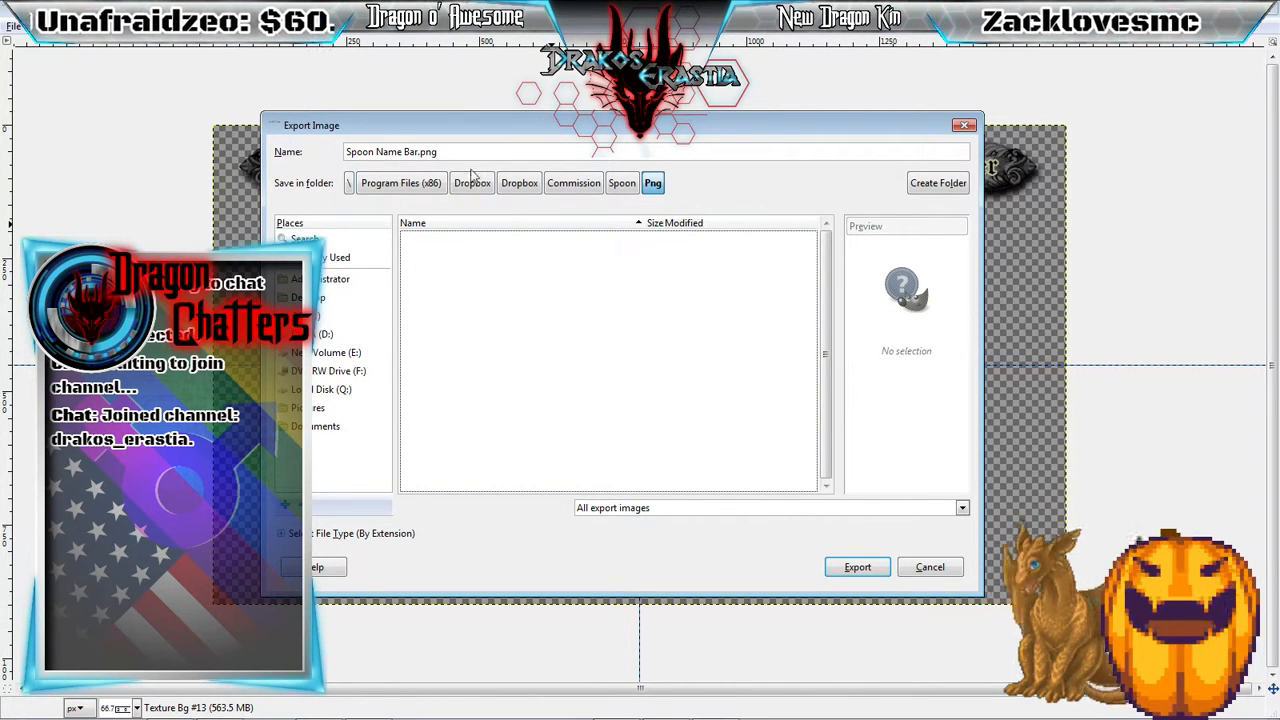
click(853, 567)
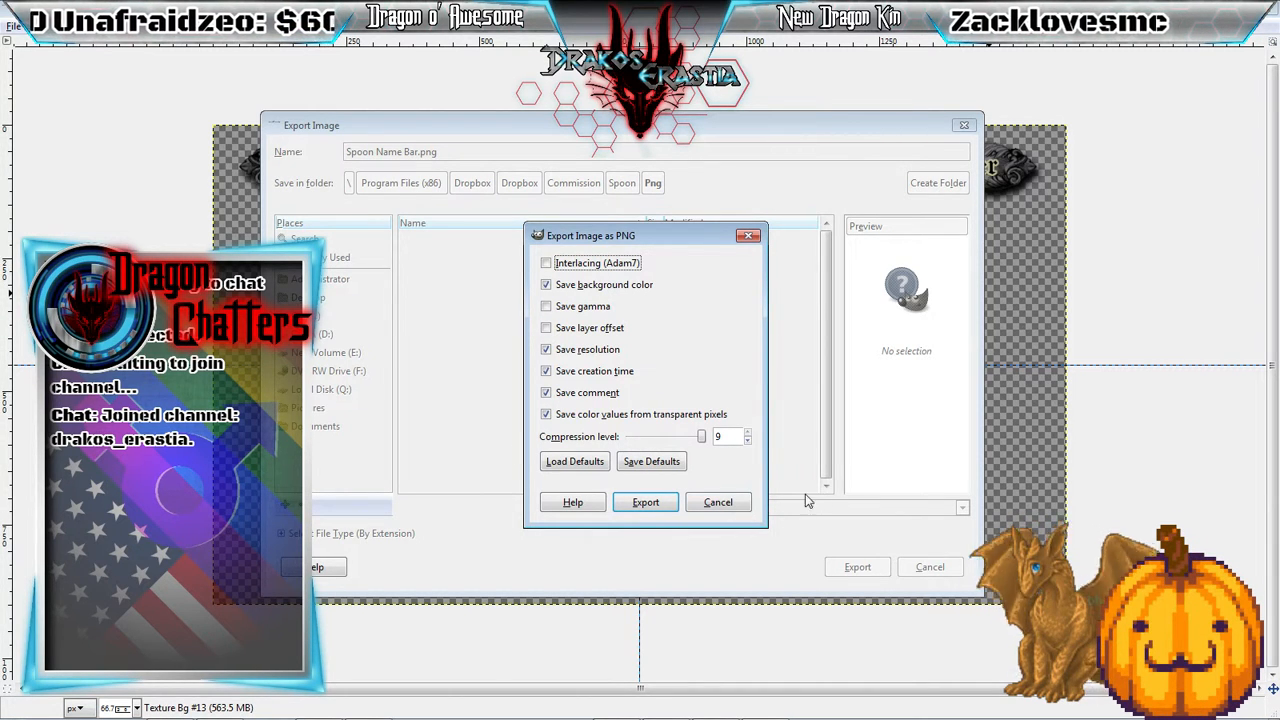
click(643, 502)
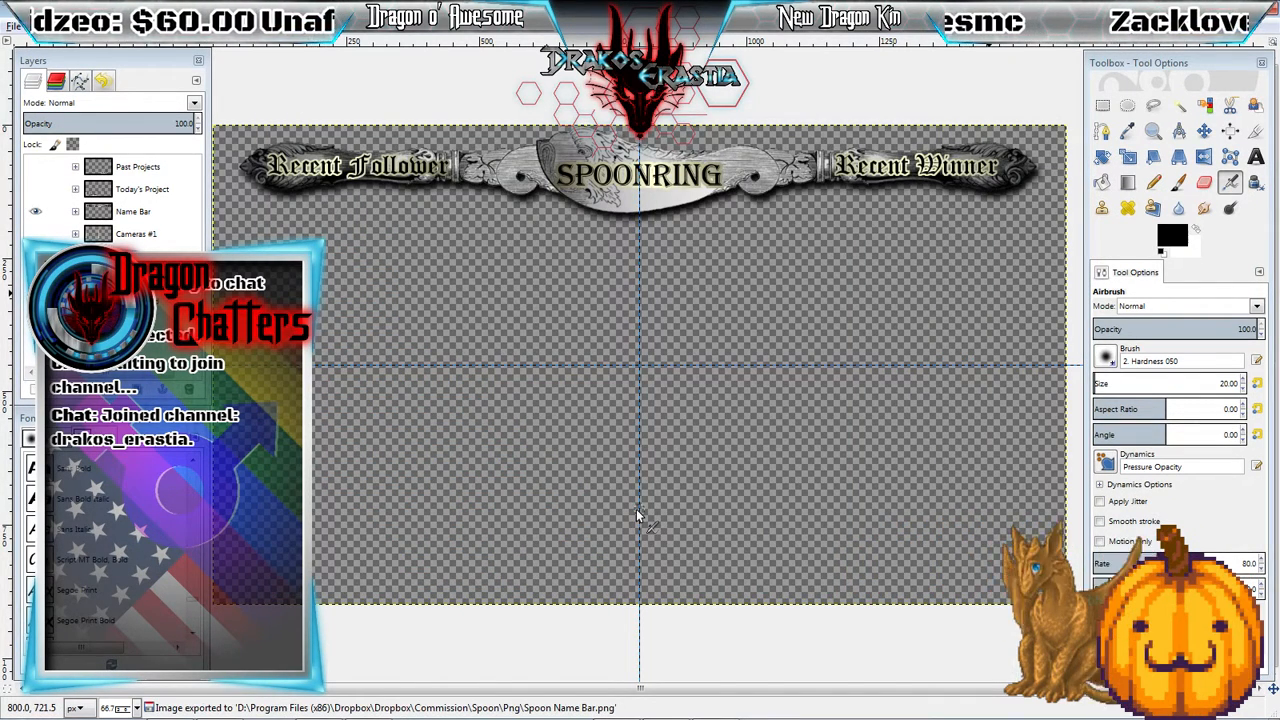
- Show the Cameras #1 group alone by hiding the Name Bar group and the Christmas and Halloween textures
click(35, 211)
click(35, 233)
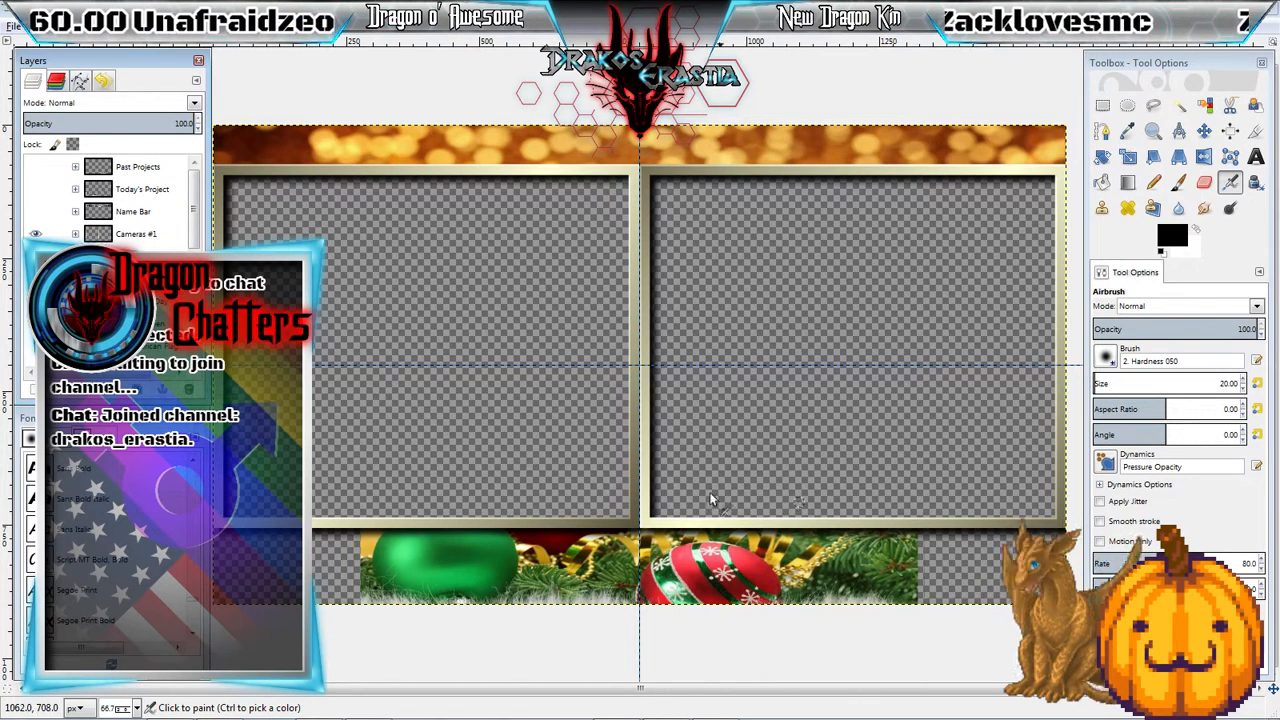
scroll(120, 200, down, 2)
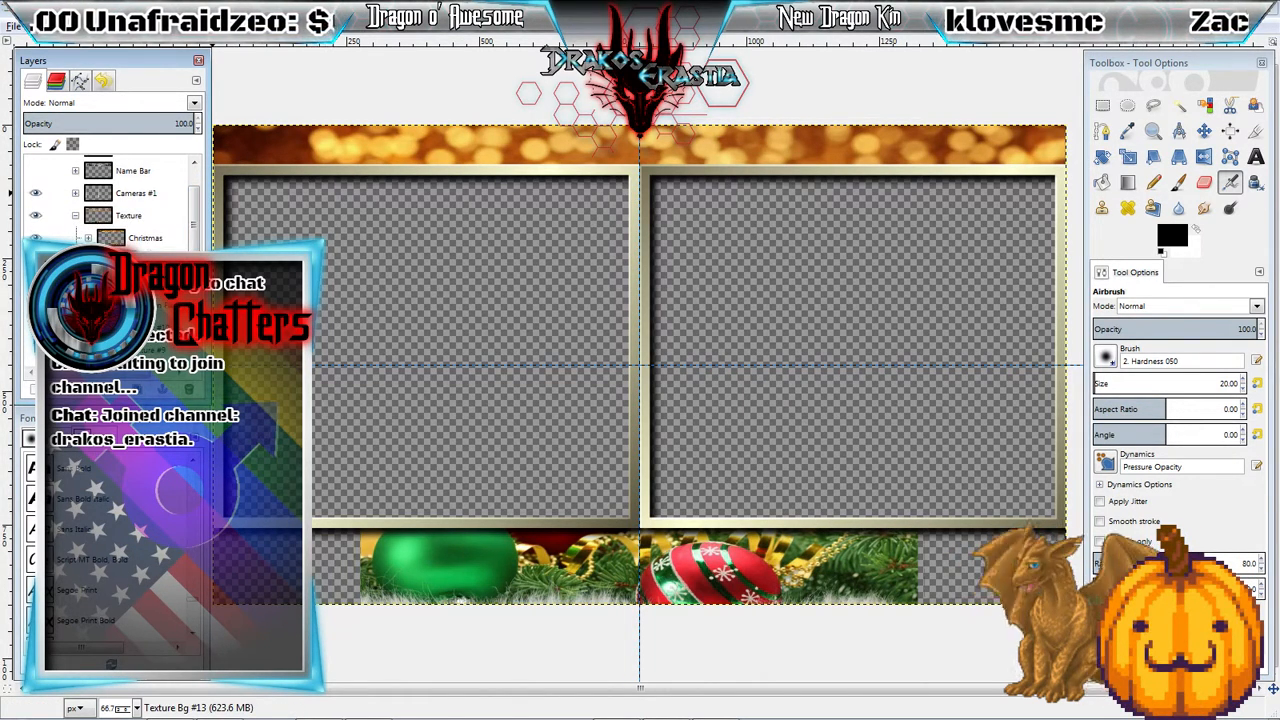
click(35, 238)
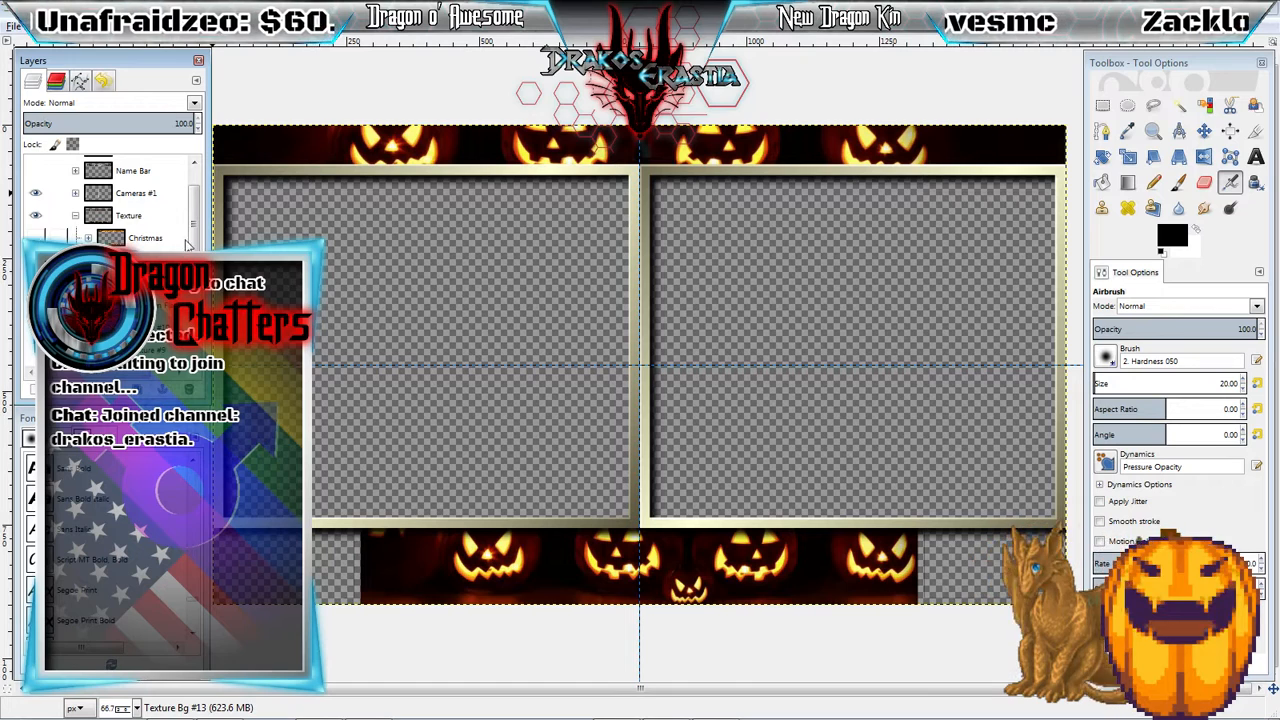
scroll(197, 222, up, 2)
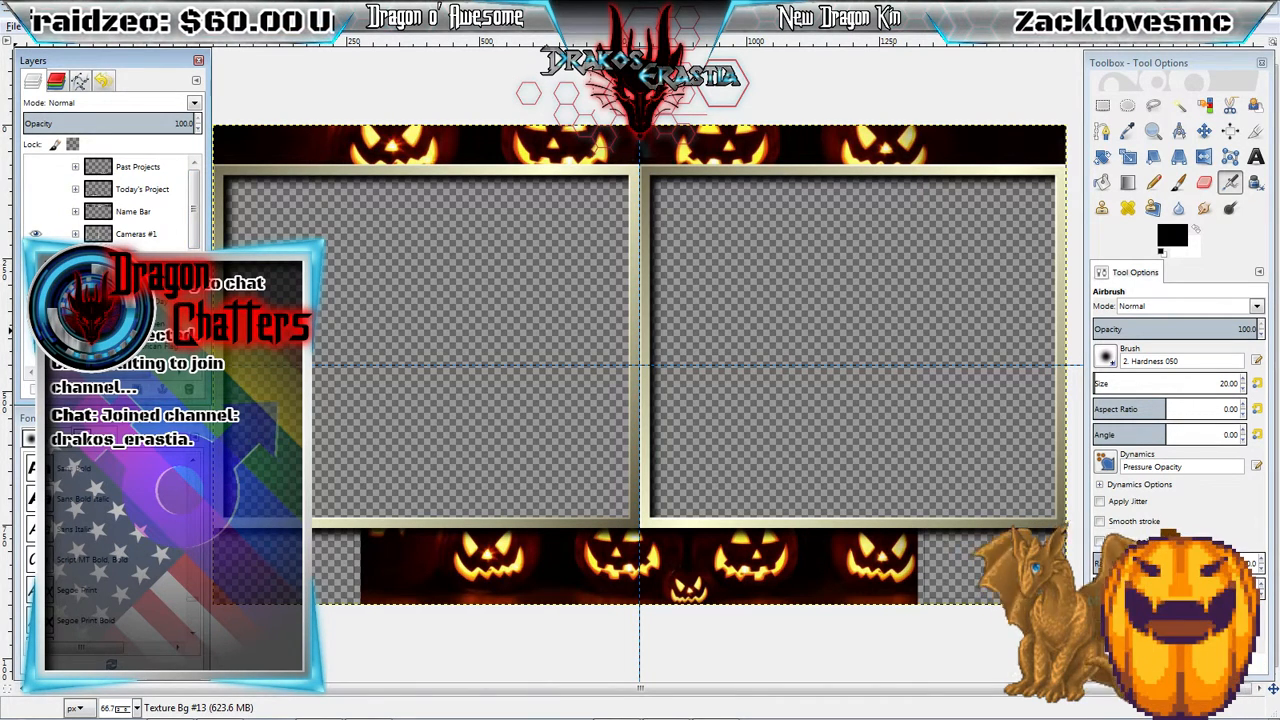
click(36, 324)
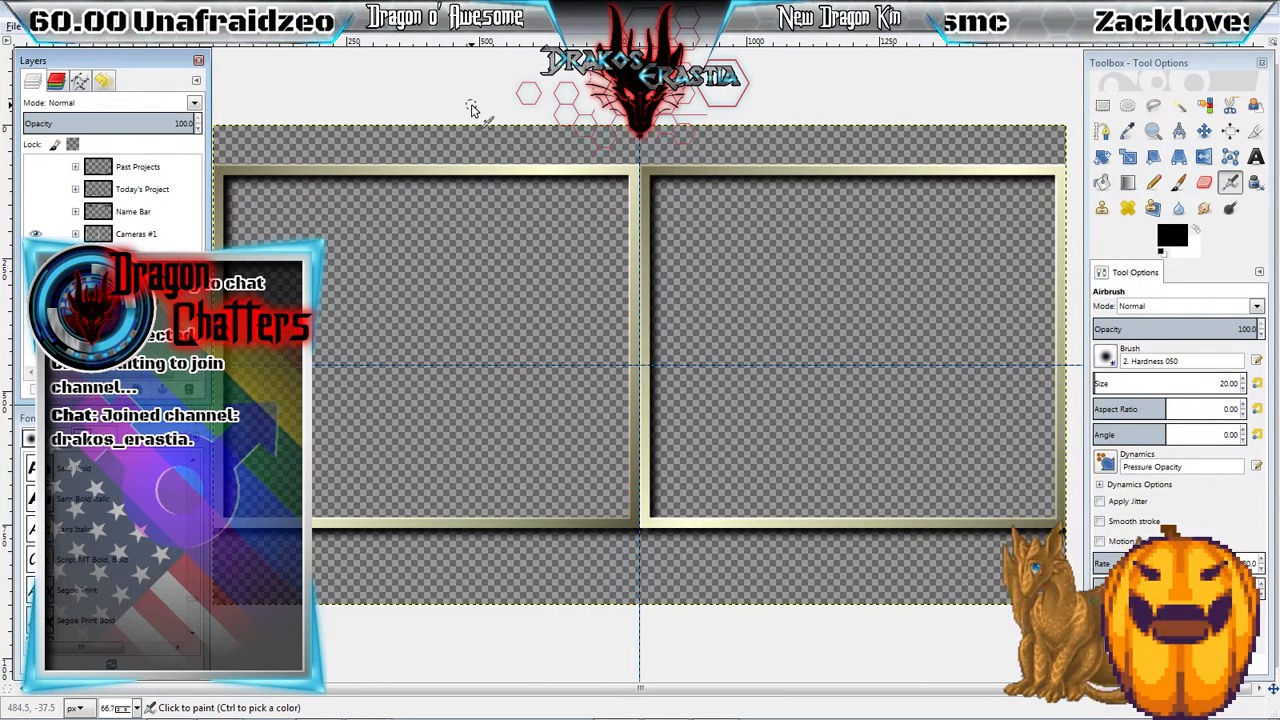
- Export the isolated camera frames to the Png folder as "Spoon Cameras.png", keeping the existing PNG options
key(ctrl+shift+e)
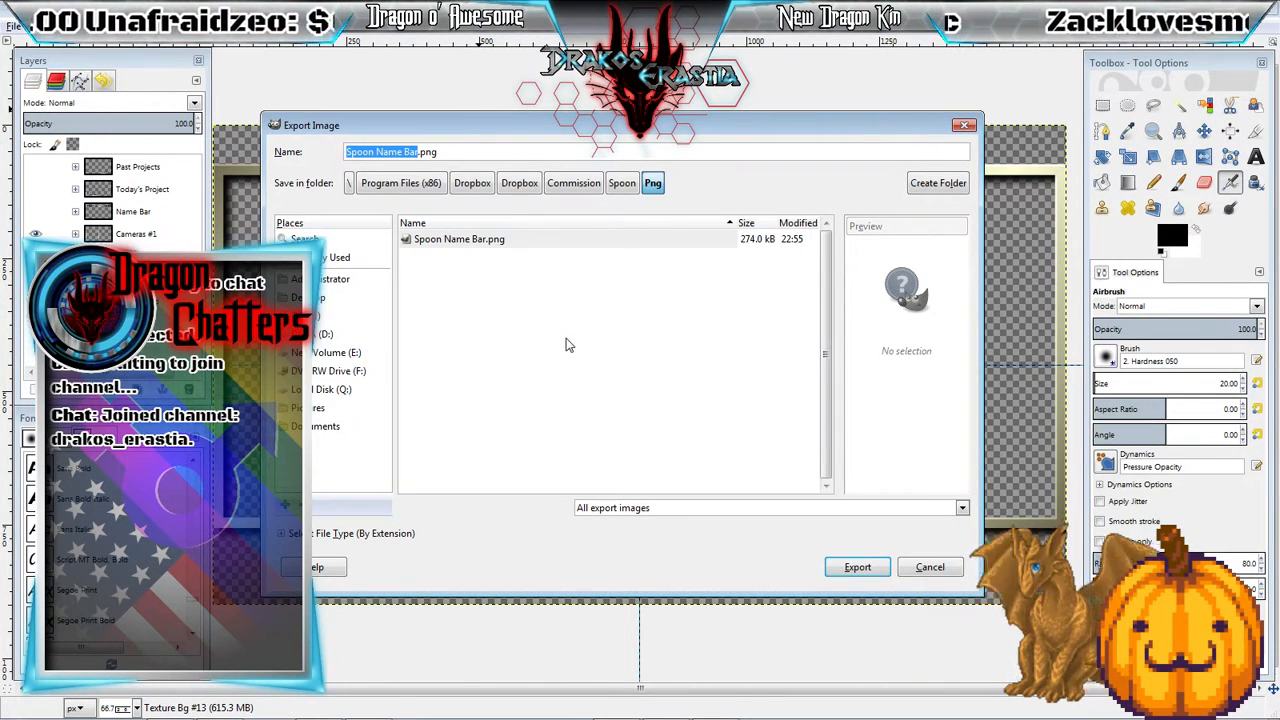
key(Right)
key(BackSpace)
key(BackSpace)
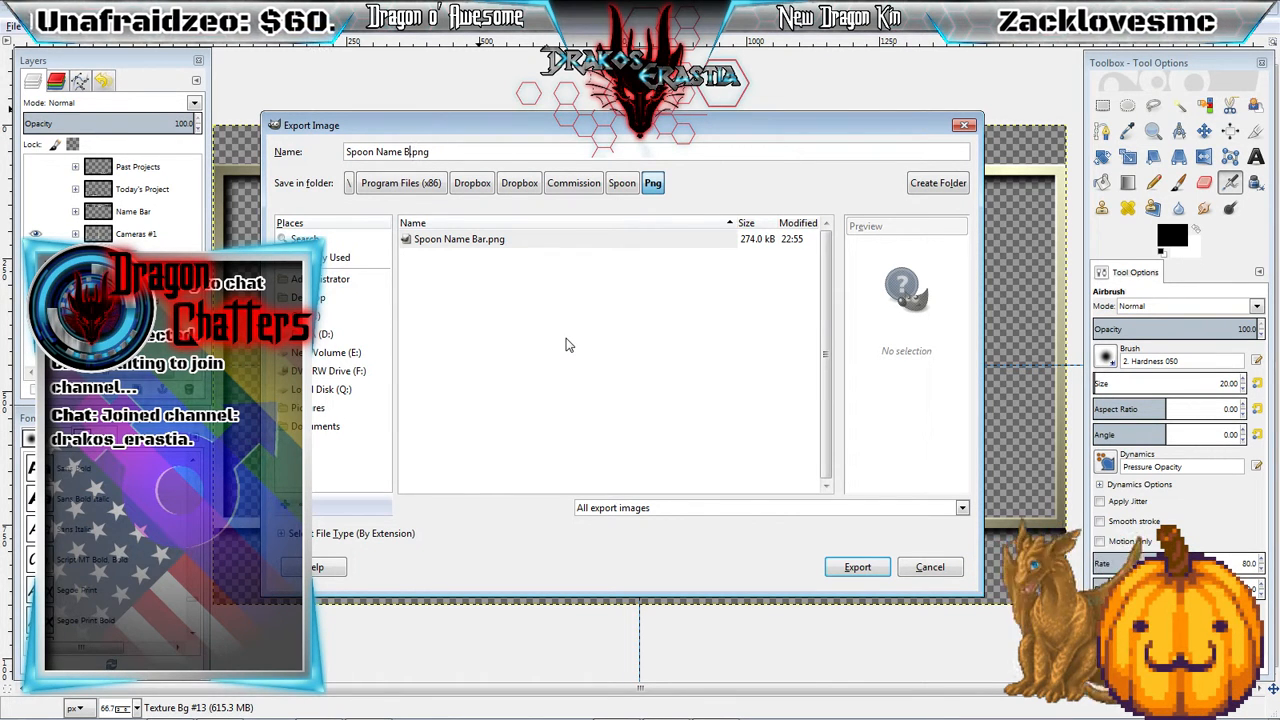
text(Cameras)
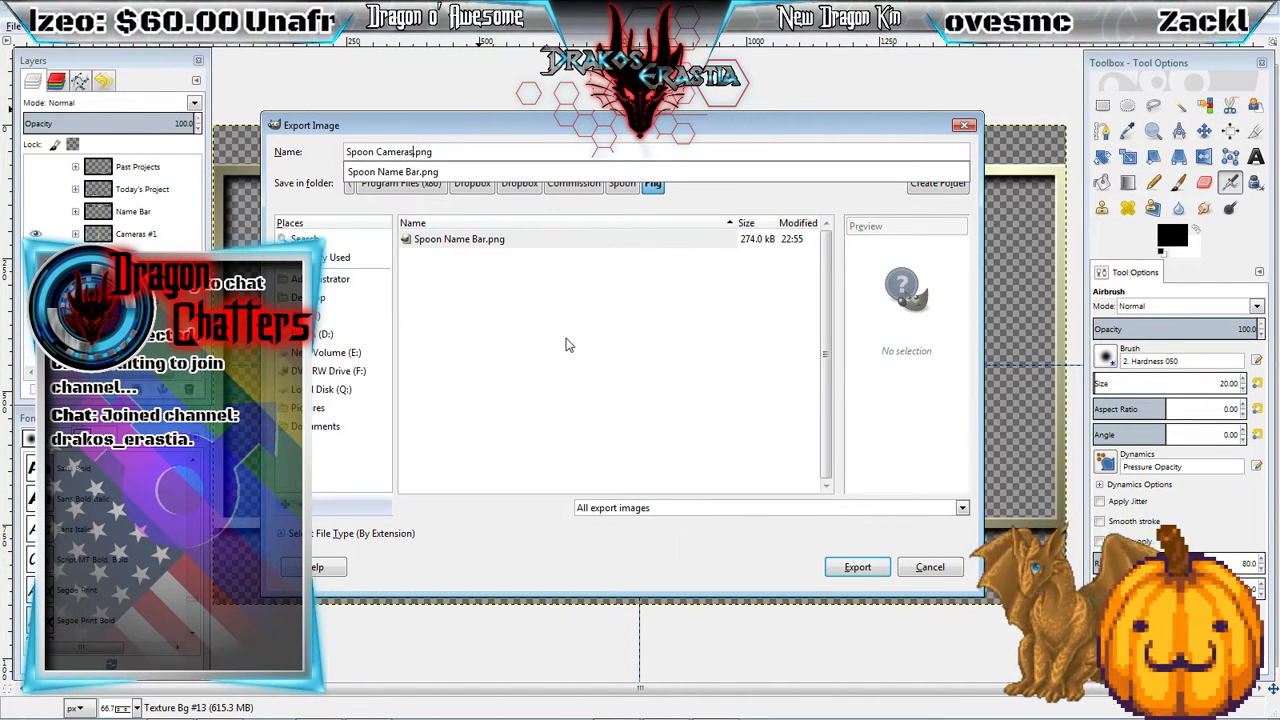
click(858, 567)
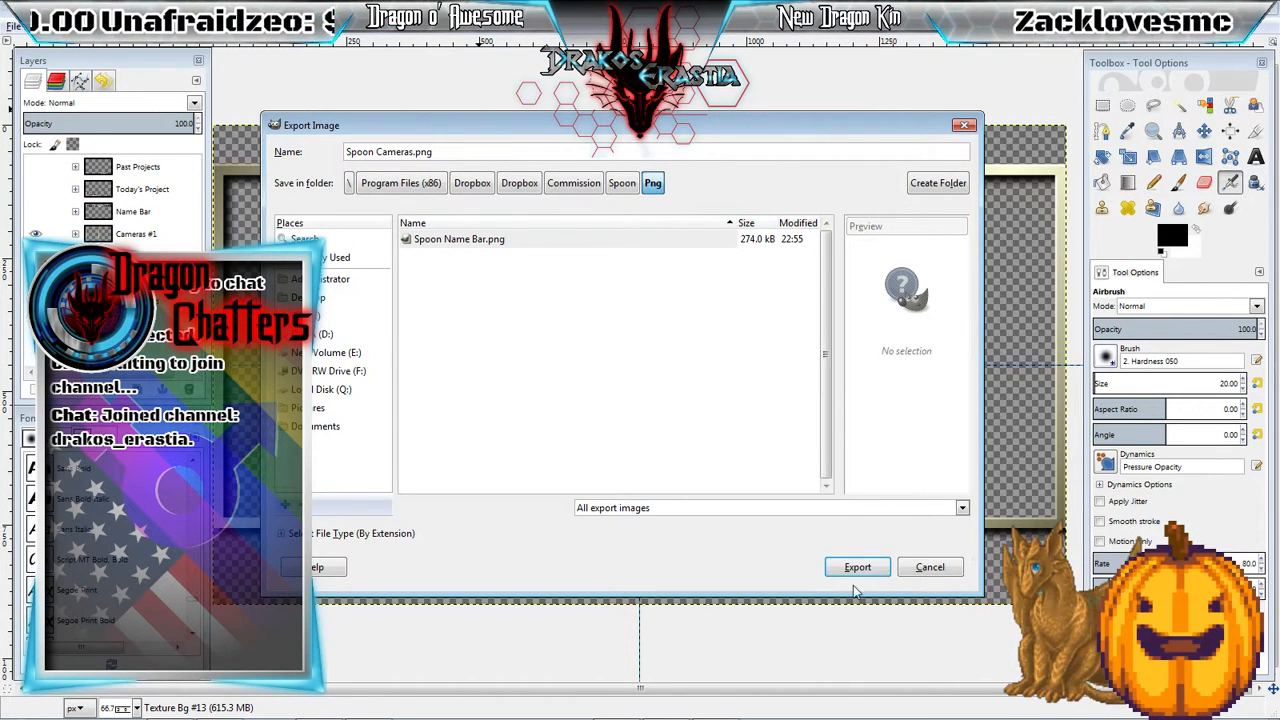
click(842, 567)
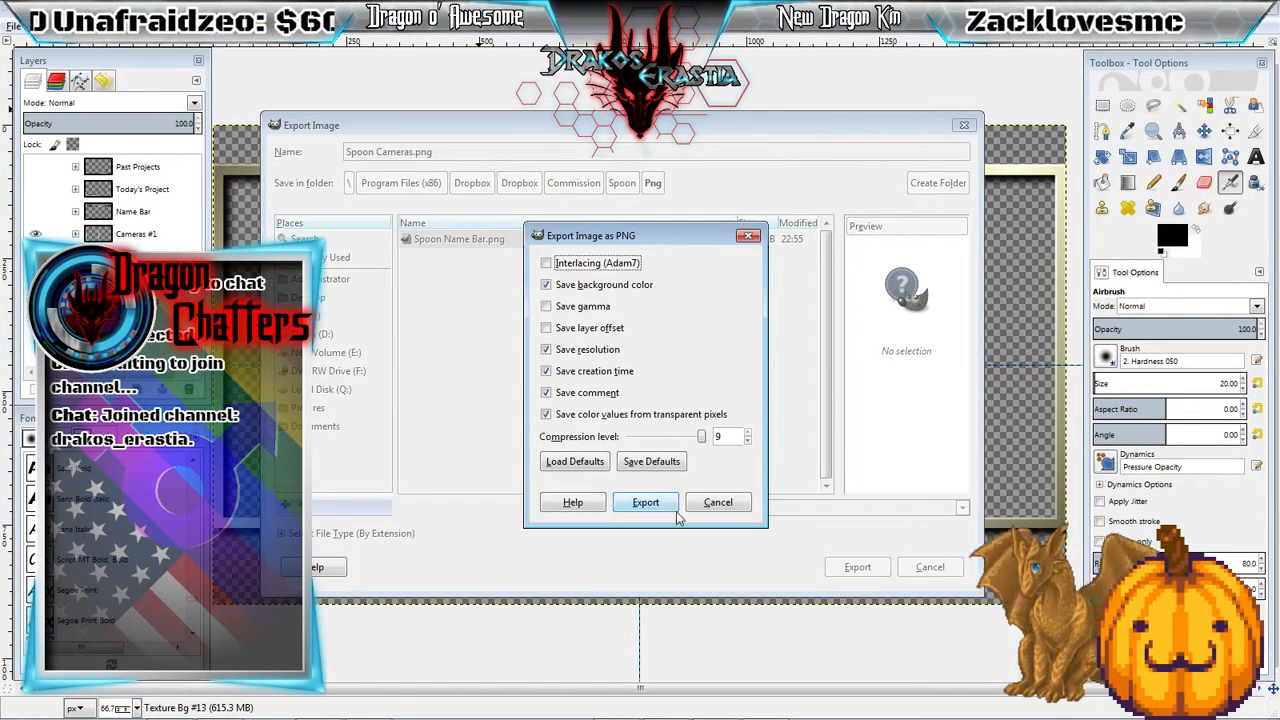
click(646, 502)
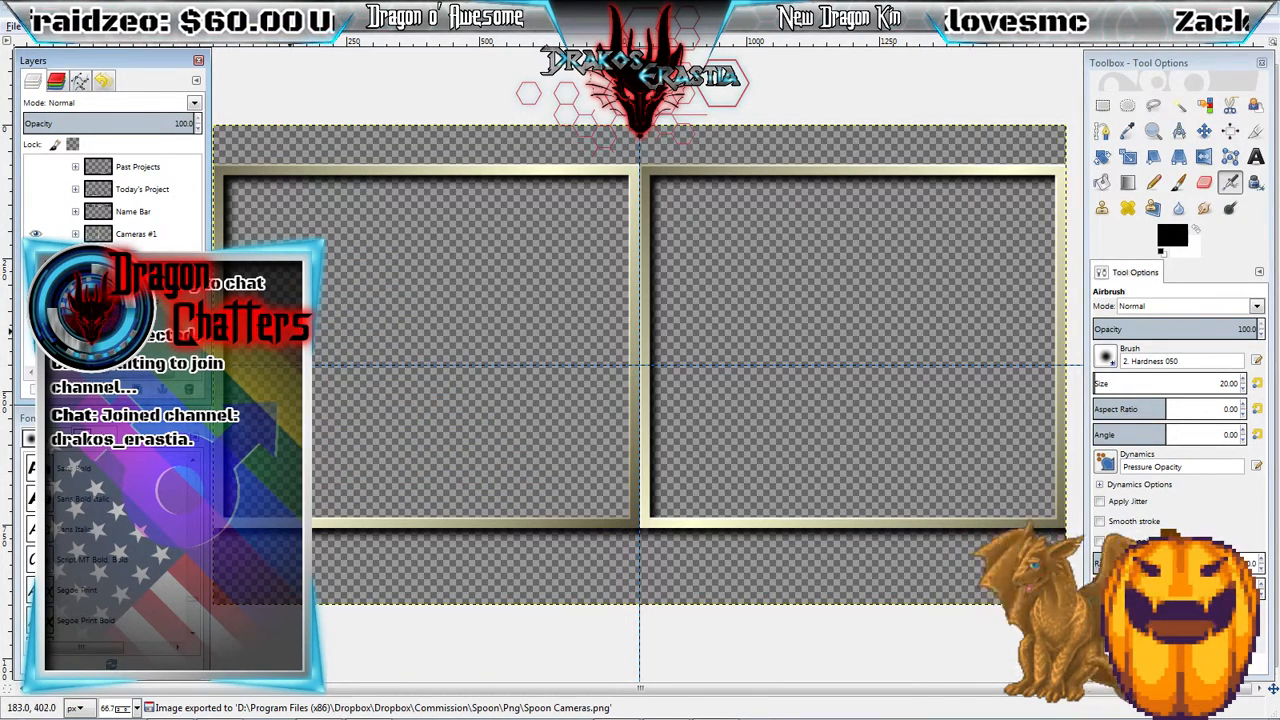
- Hide the Cameras #1 group and display only the Today's Project and Past Projects groups
click(35, 233)
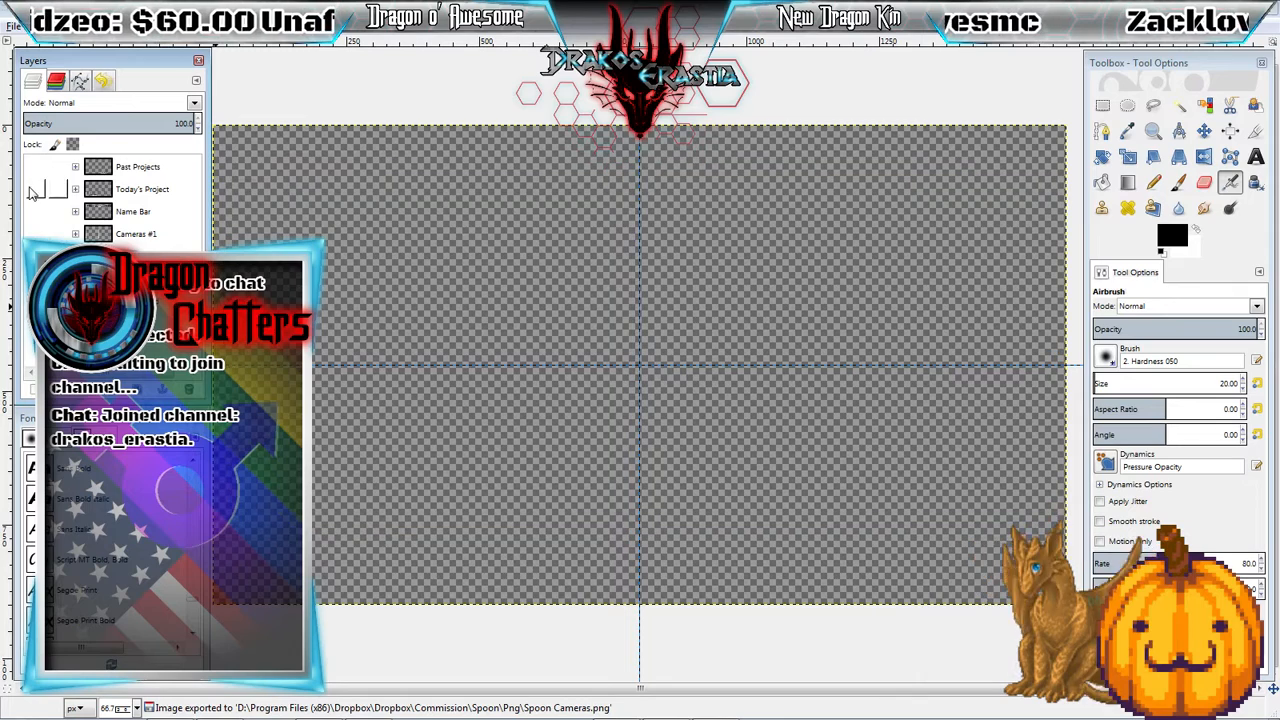
click(35, 189)
click(35, 167)
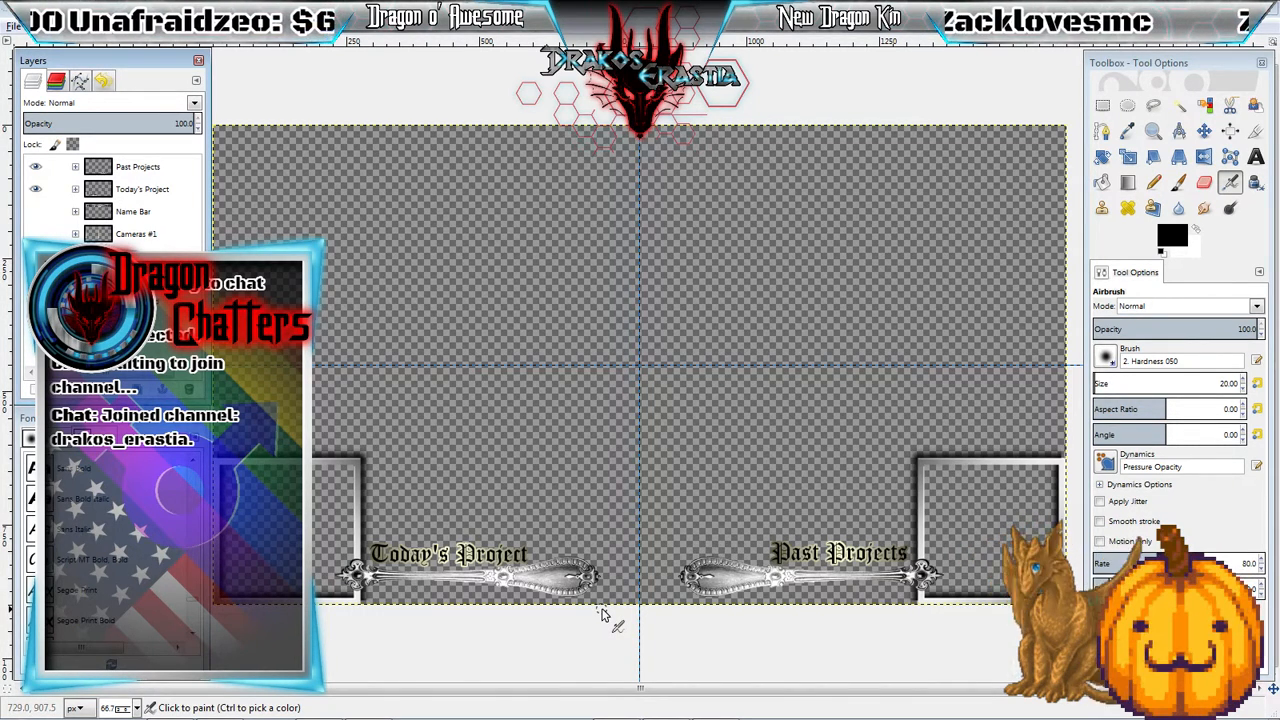
click(35, 189)
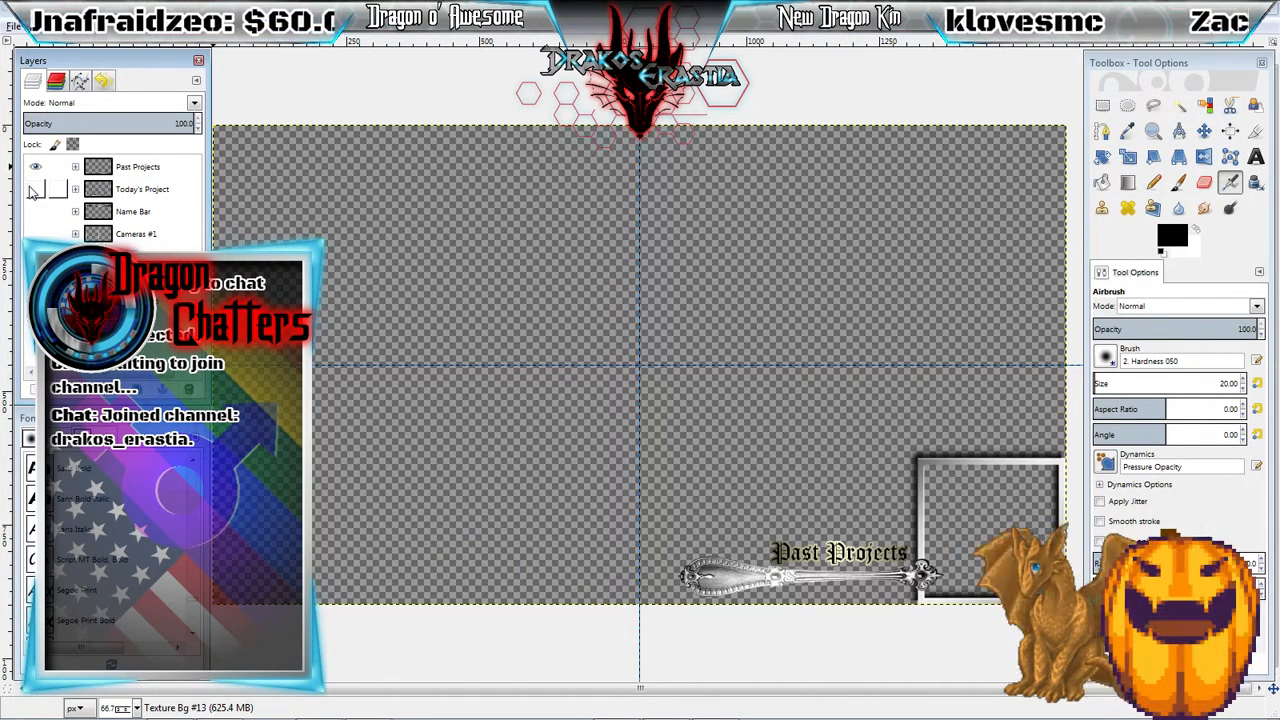
click(35, 189)
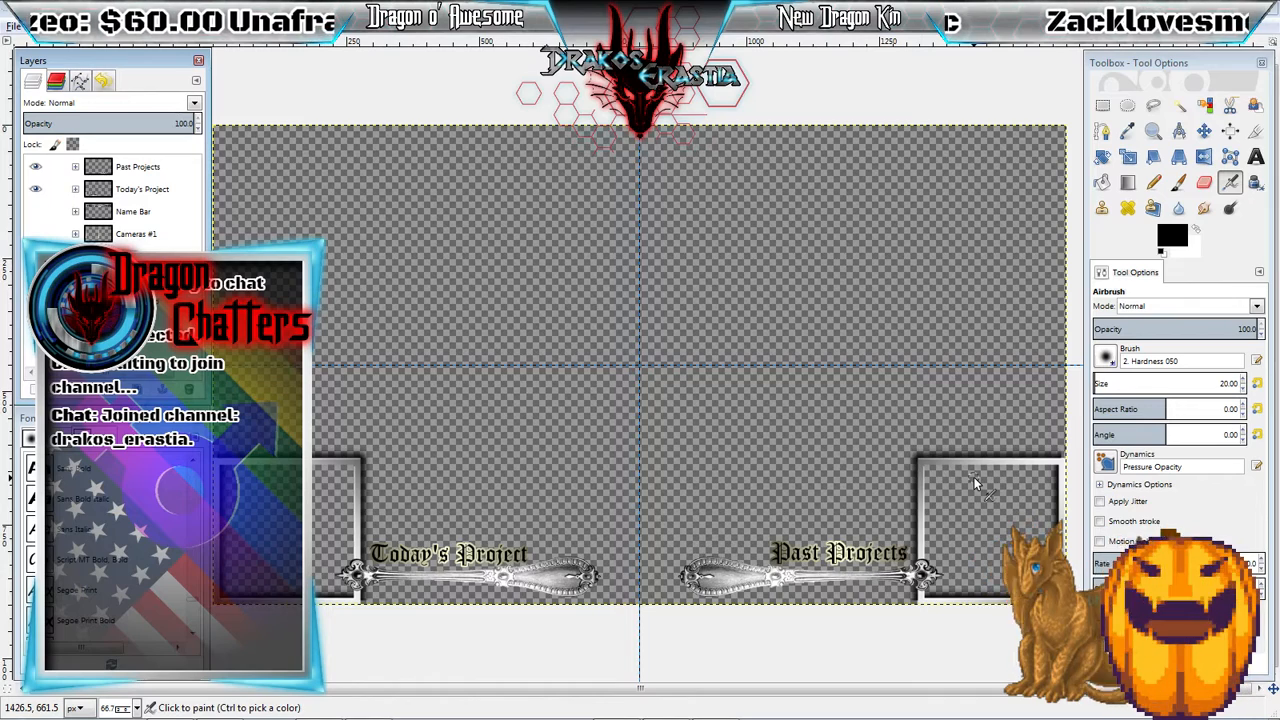
- Export the two project boxes to the Png folder as "Spoon Projects.png", keeping the existing PNG options
key(ctrl+shift+e)
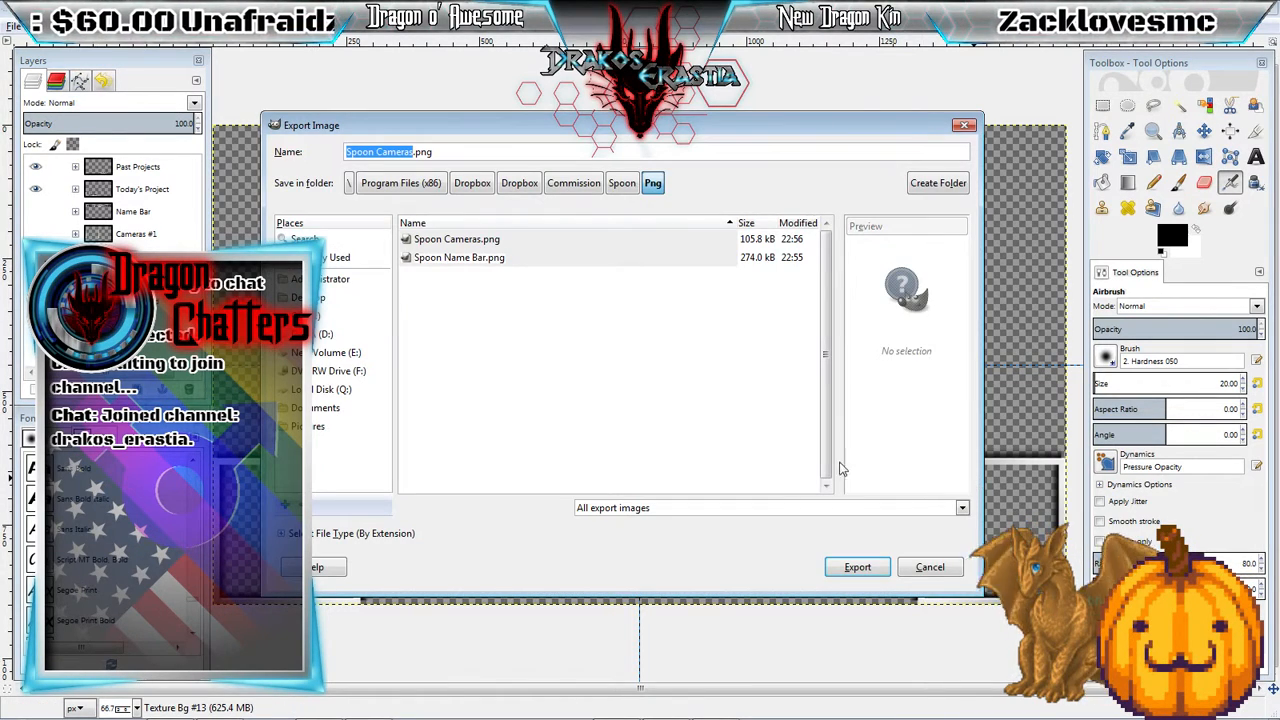
key(Right)
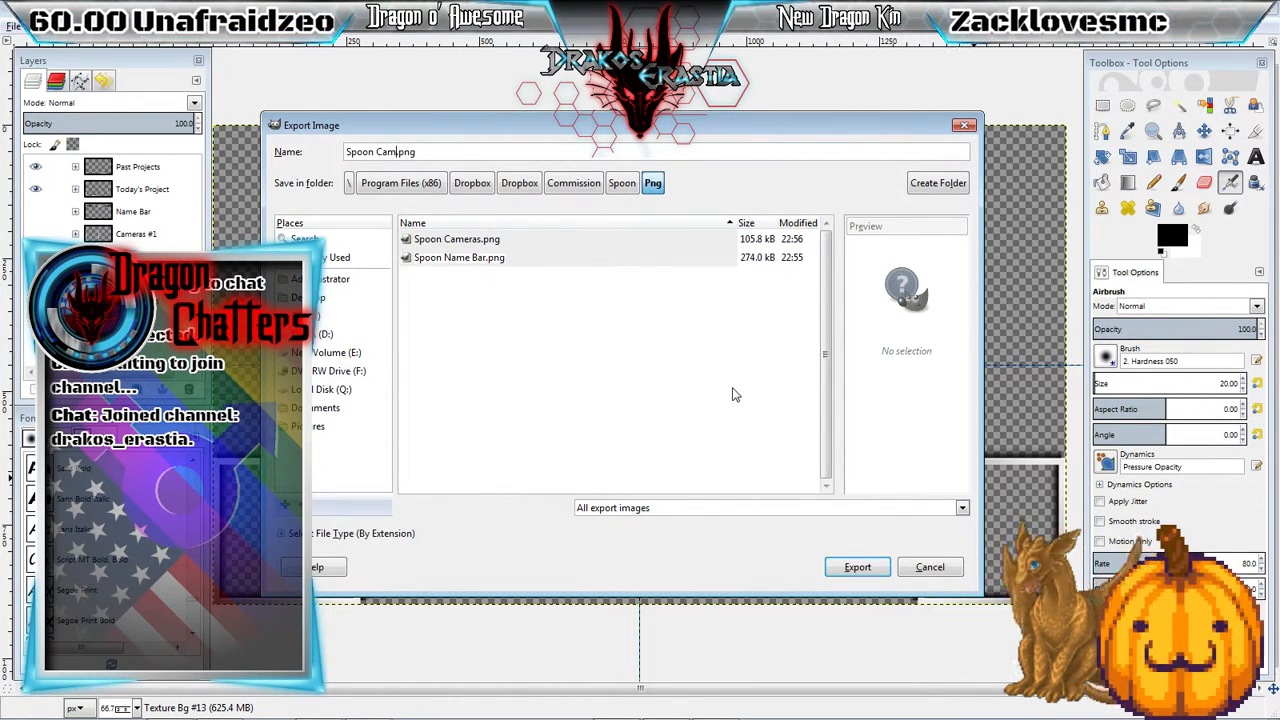
key(BackSpace)
key(BackSpace)
key(BackSpace)
key(BackSpace)
key(BackSpace)
key(BackSpace)
key(BackSpace)
text(Projec)
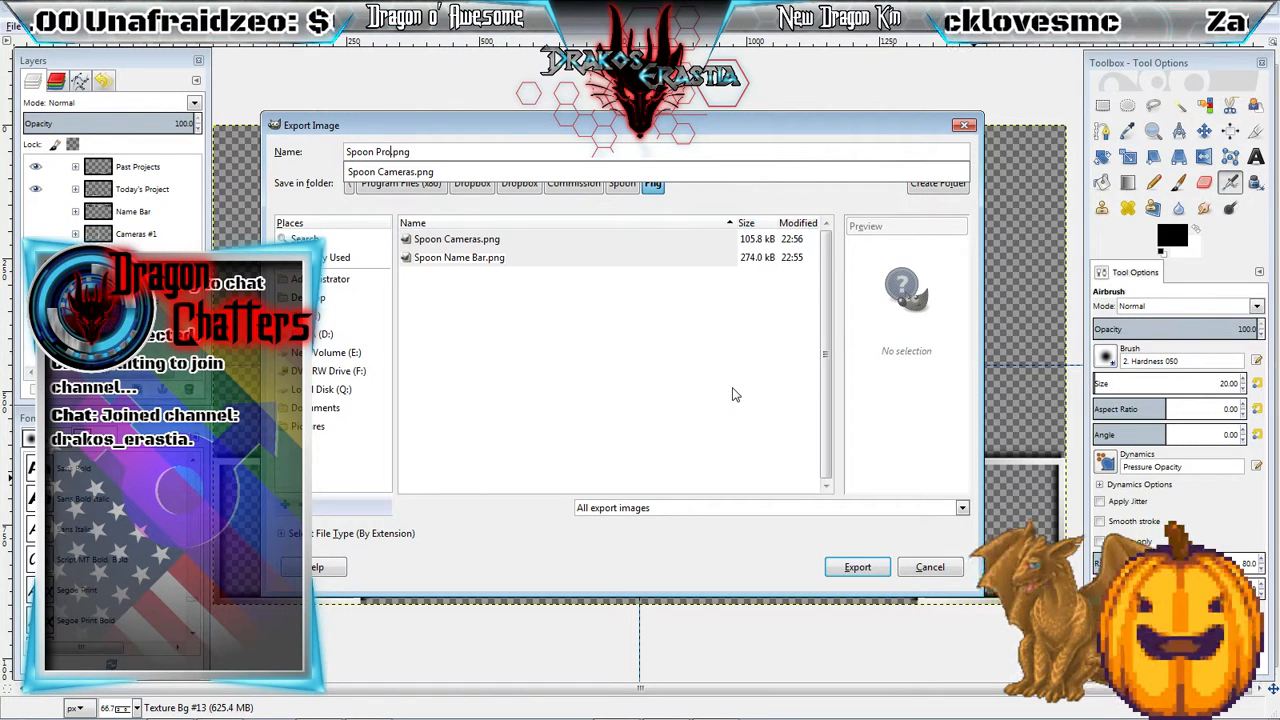
text(ts)
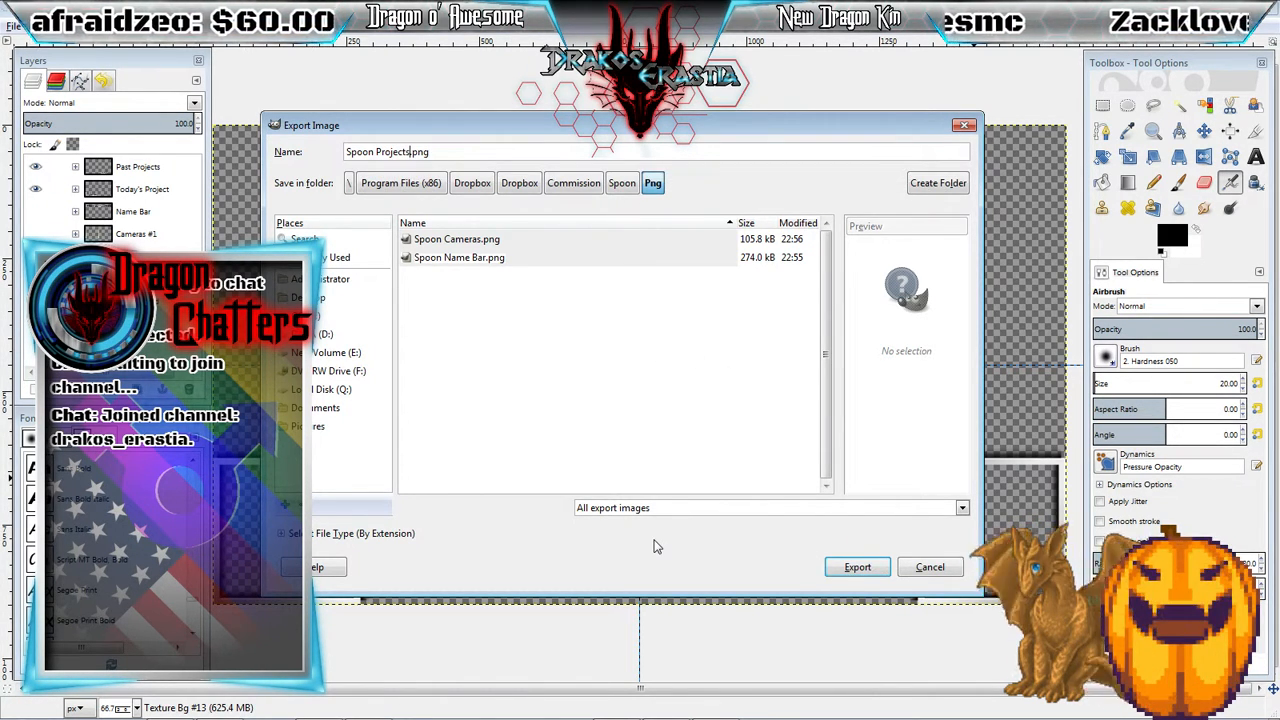
click(855, 567)
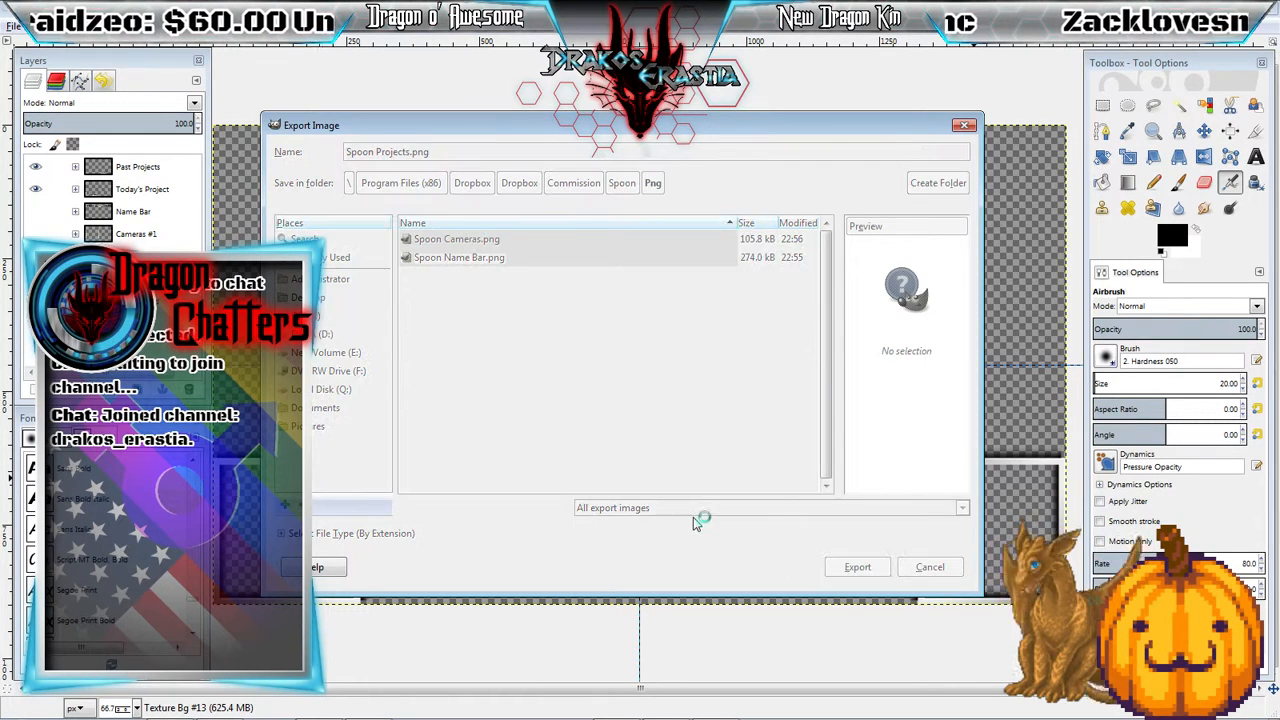
click(645, 501)
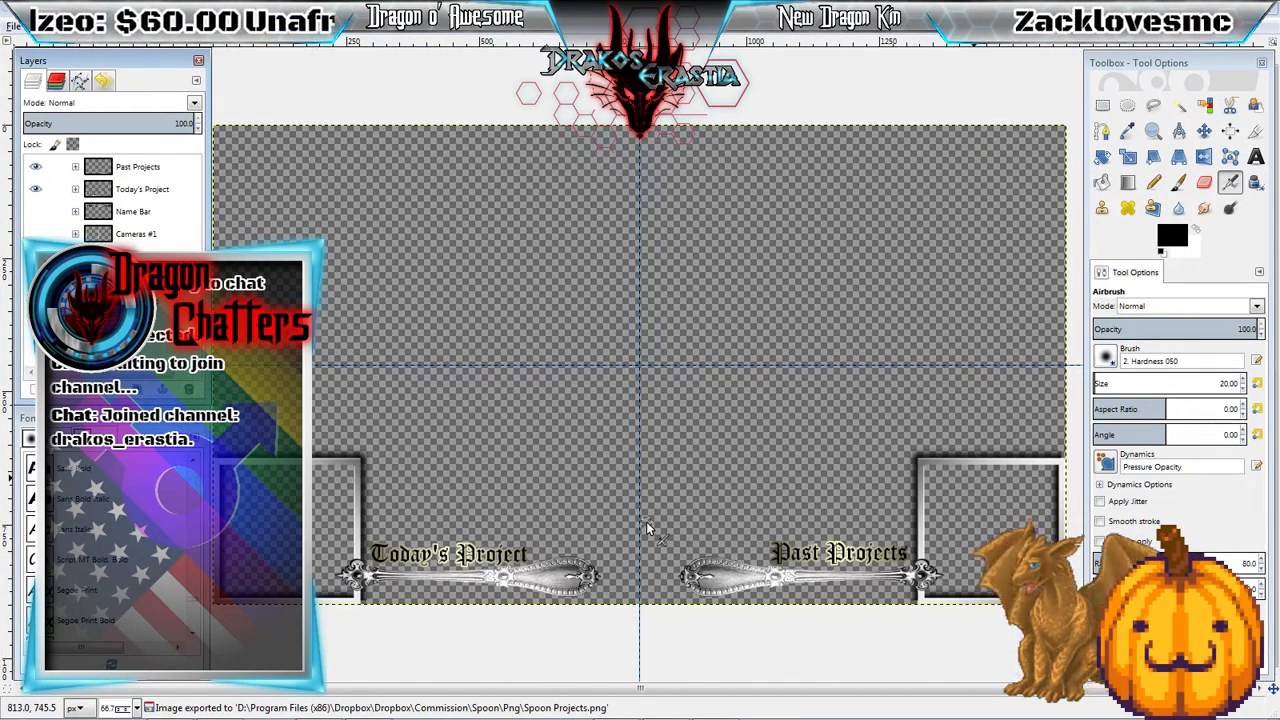
- Make the Name Bar and Cameras #1 groups visible again alongside the project groups
click(35, 211)
click(35, 233)
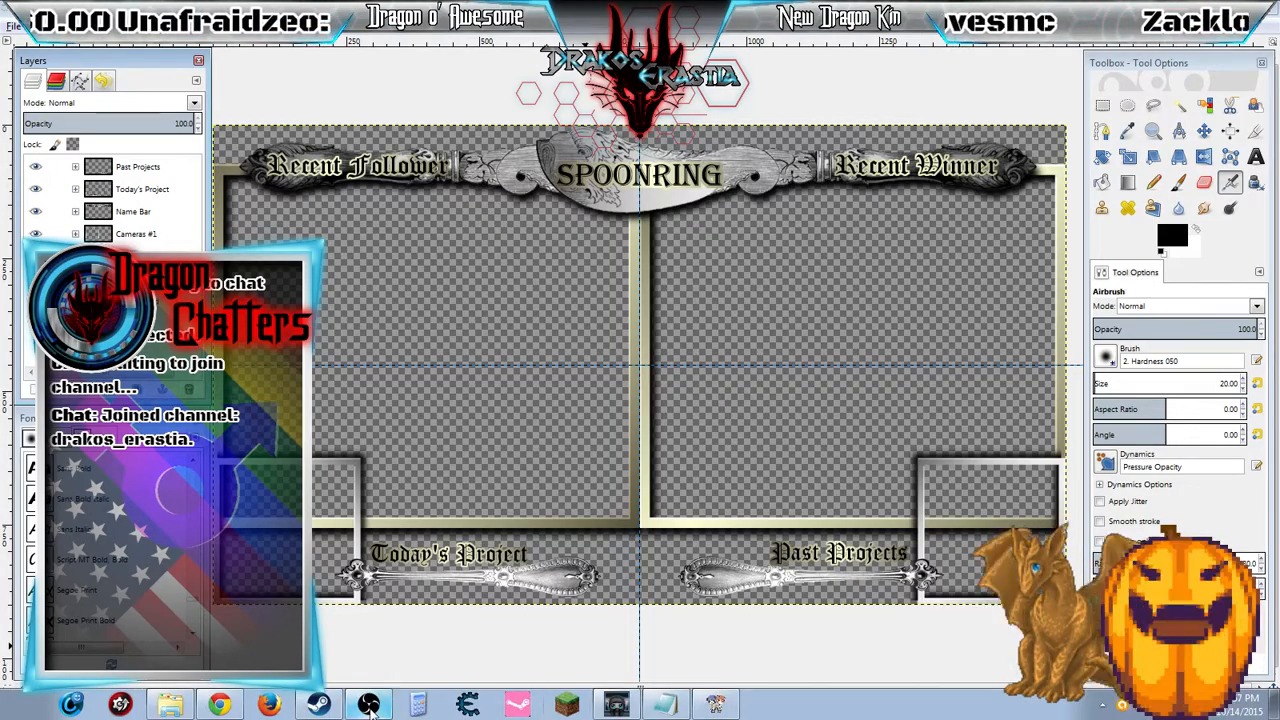
- Switch to Open Broadcaster Software, look through the sources of the "Gaming w/ Moniter" scene, and minimize its window
click(369, 705)
drag(604, 186, 884, 82)
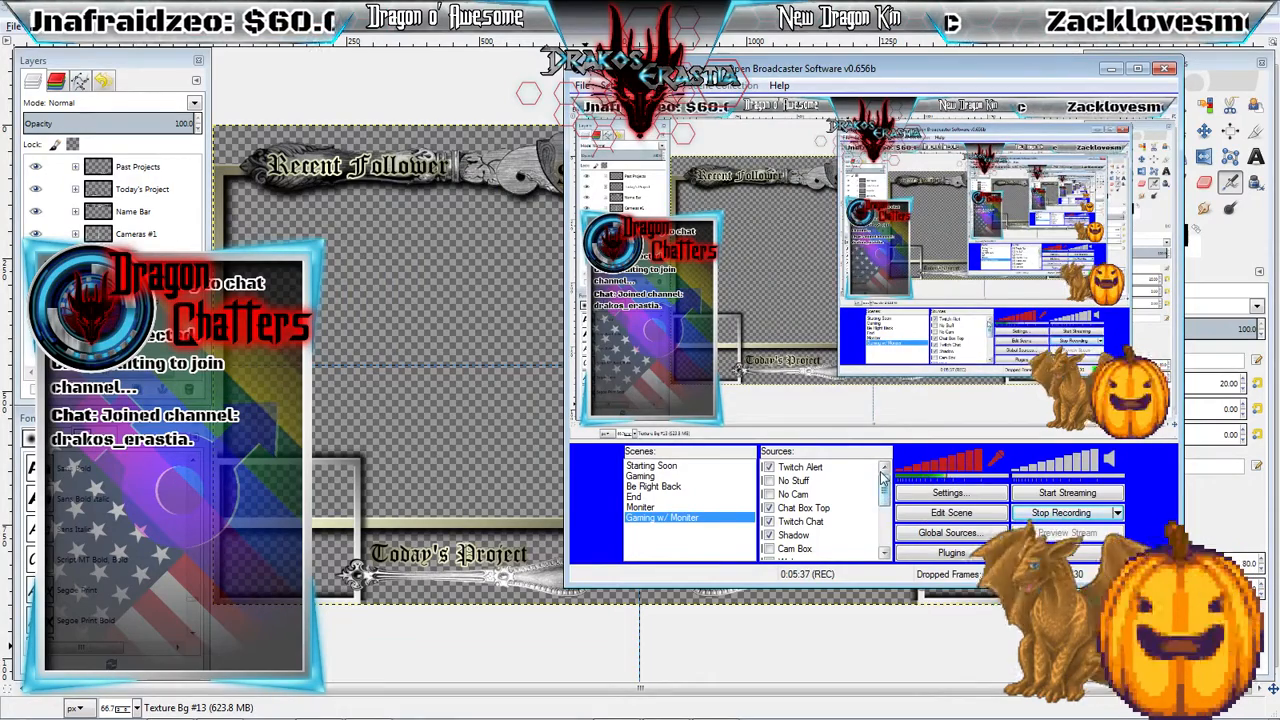
mouse_move(884, 491)
mouse_down()
mouse_move(884, 535)
mouse_move(884, 467)
mouse_up()
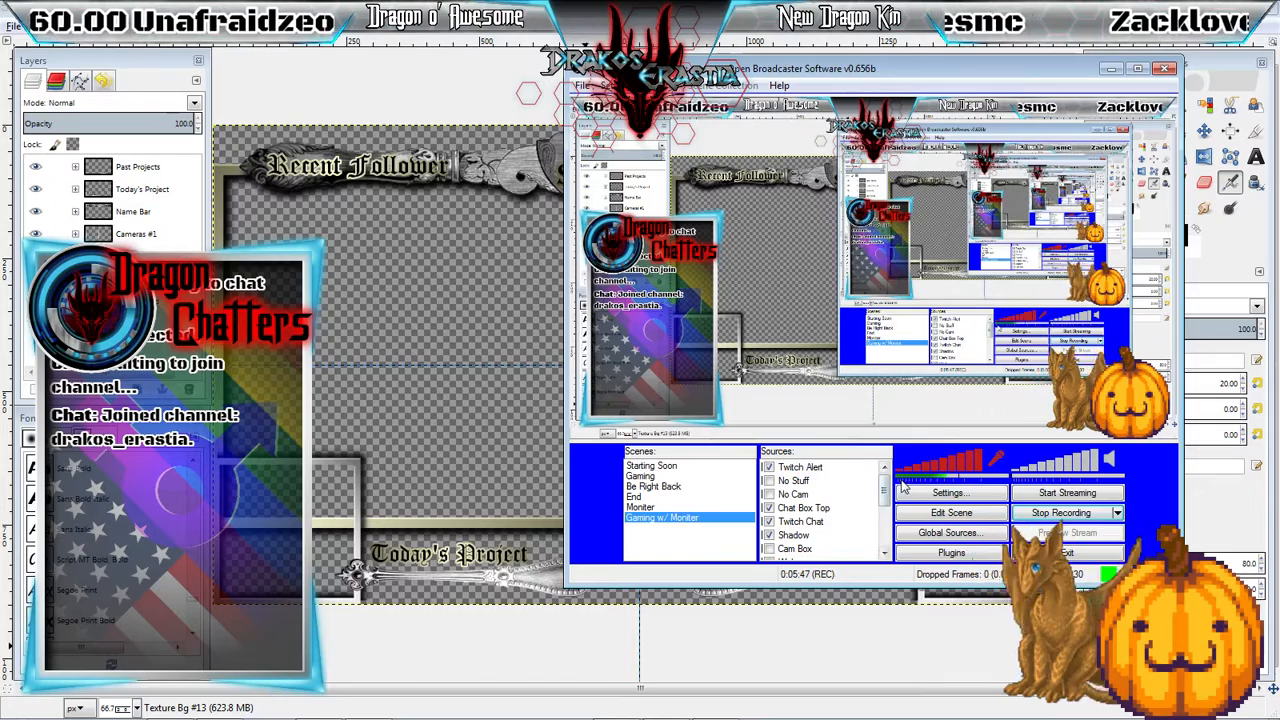
drag(886, 489, 893, 526)
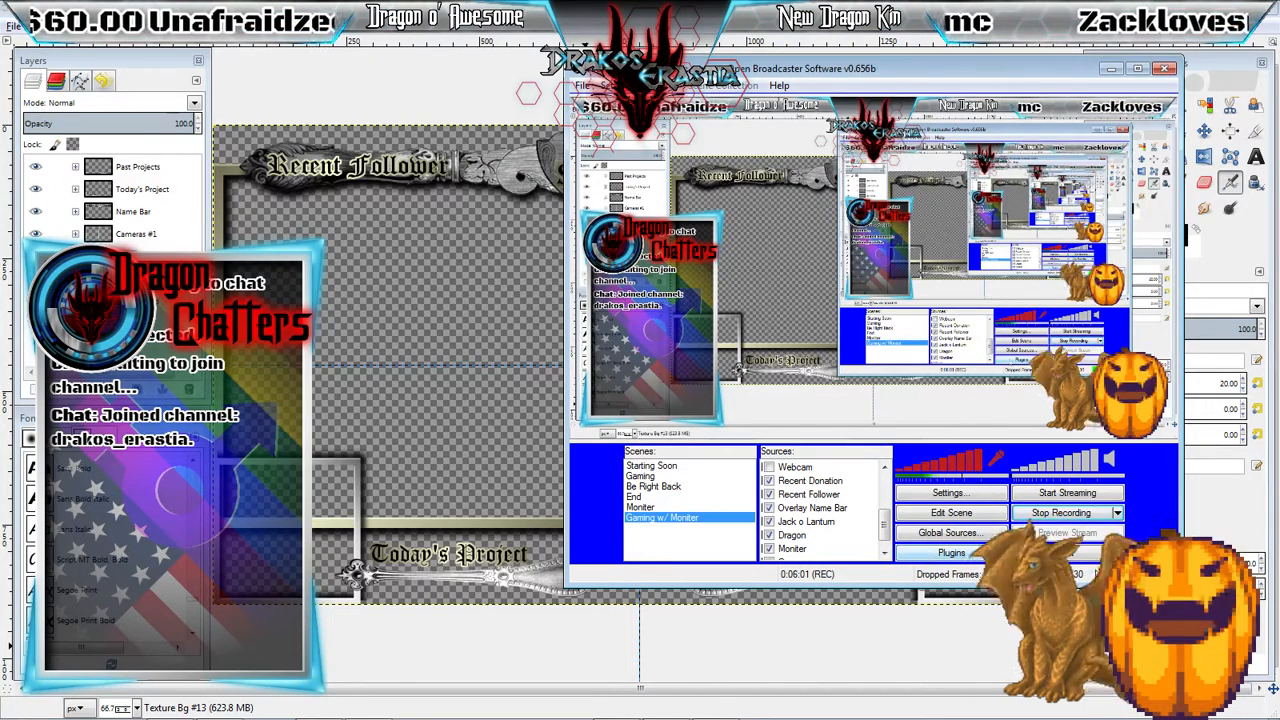
drag(800, 68, 603, 104)
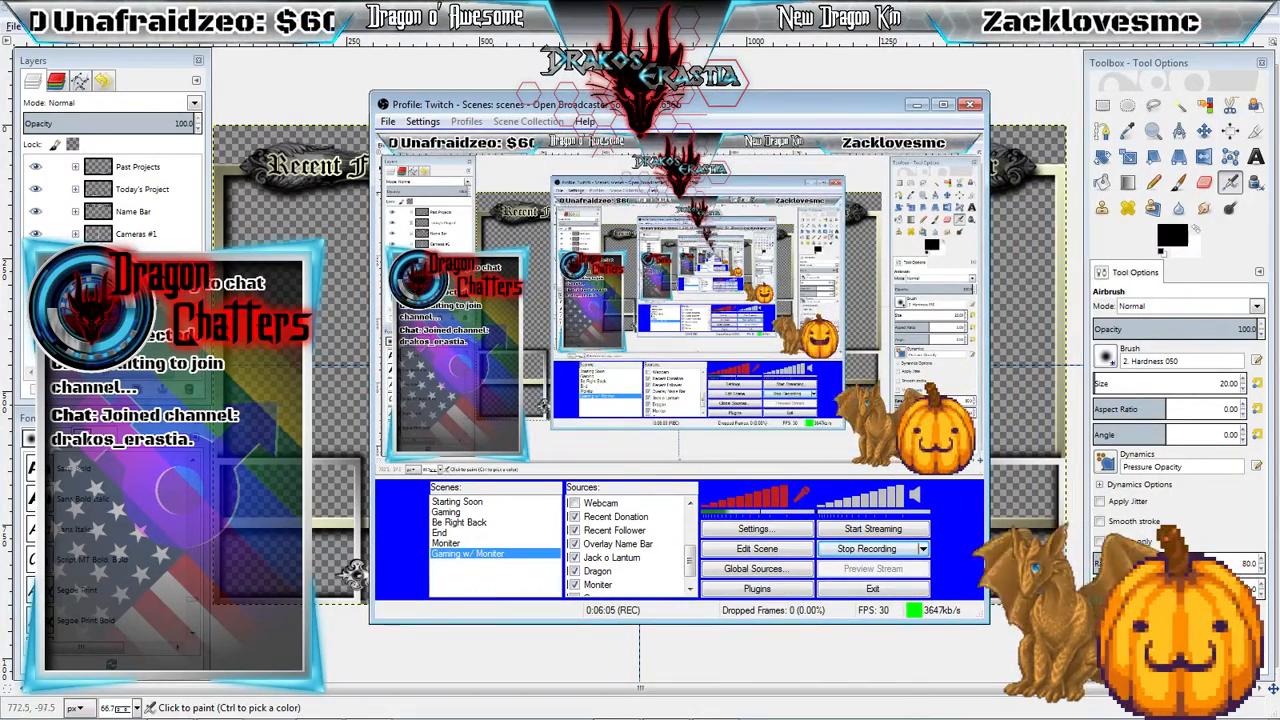
click(917, 105)
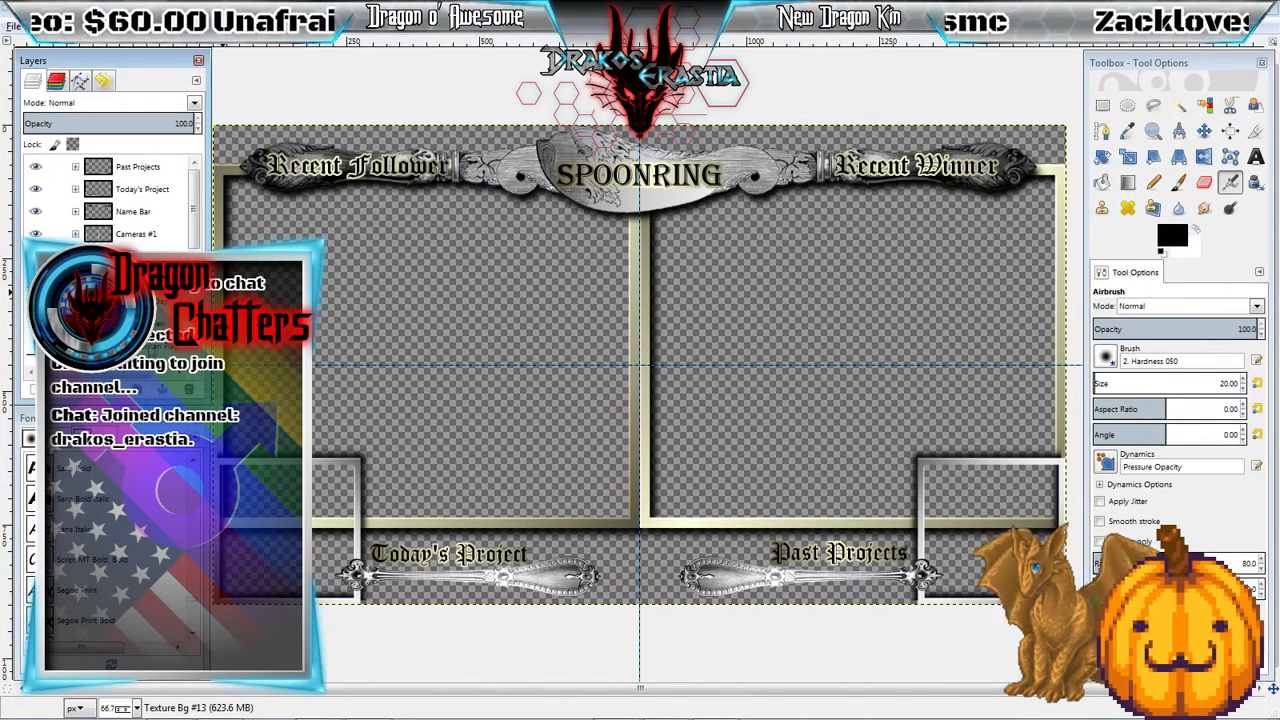
- Switch to Chrome and search Google for "hd texture pack" in a new tab
click(220, 708)
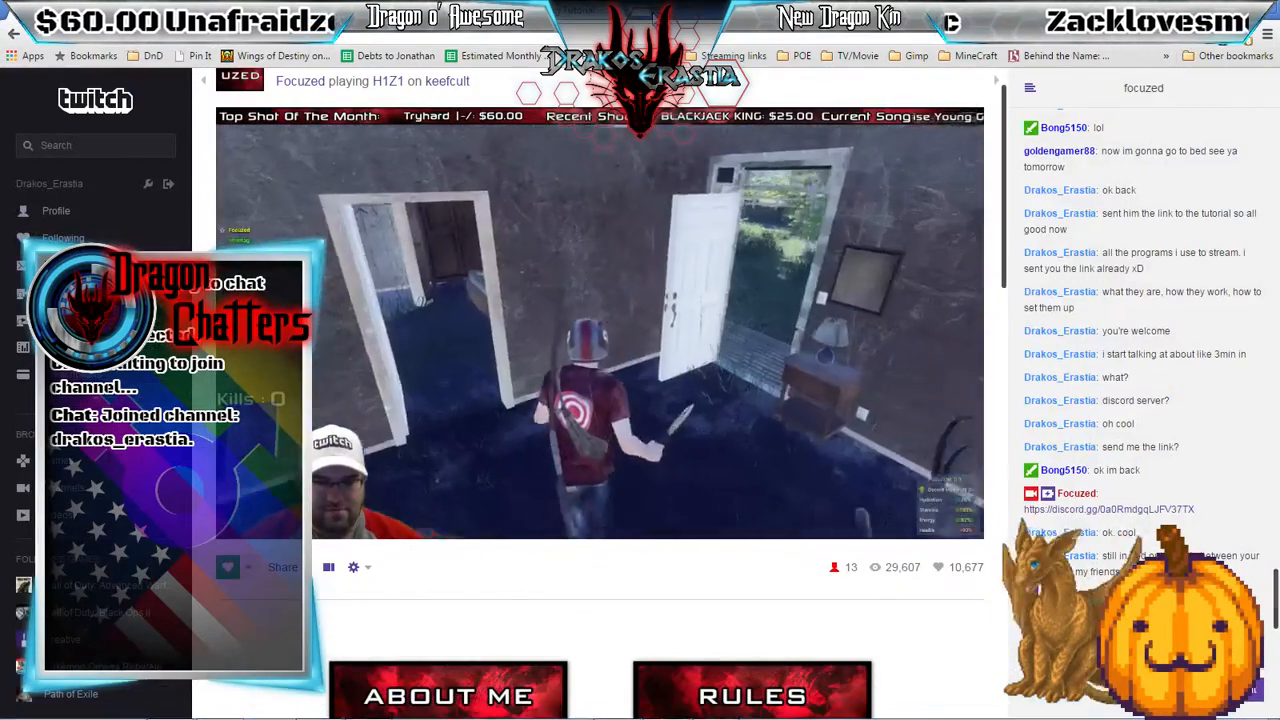
key(F5)
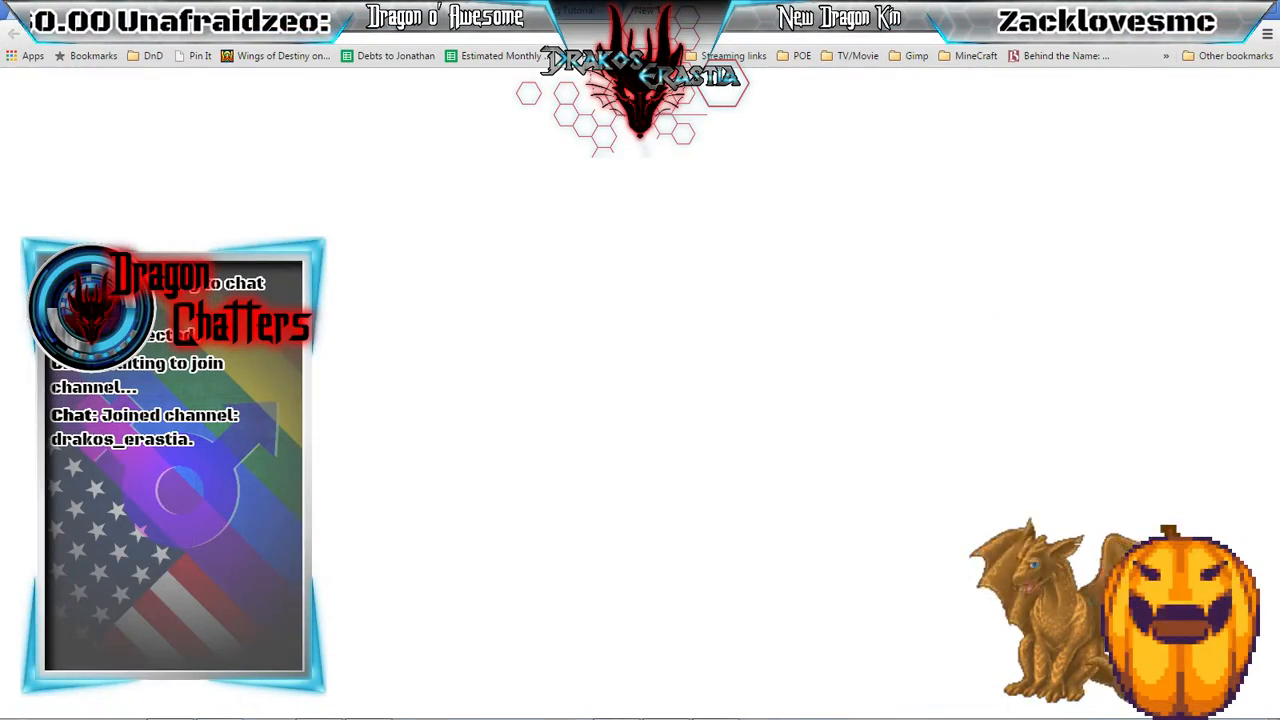
key(ctrl+t)
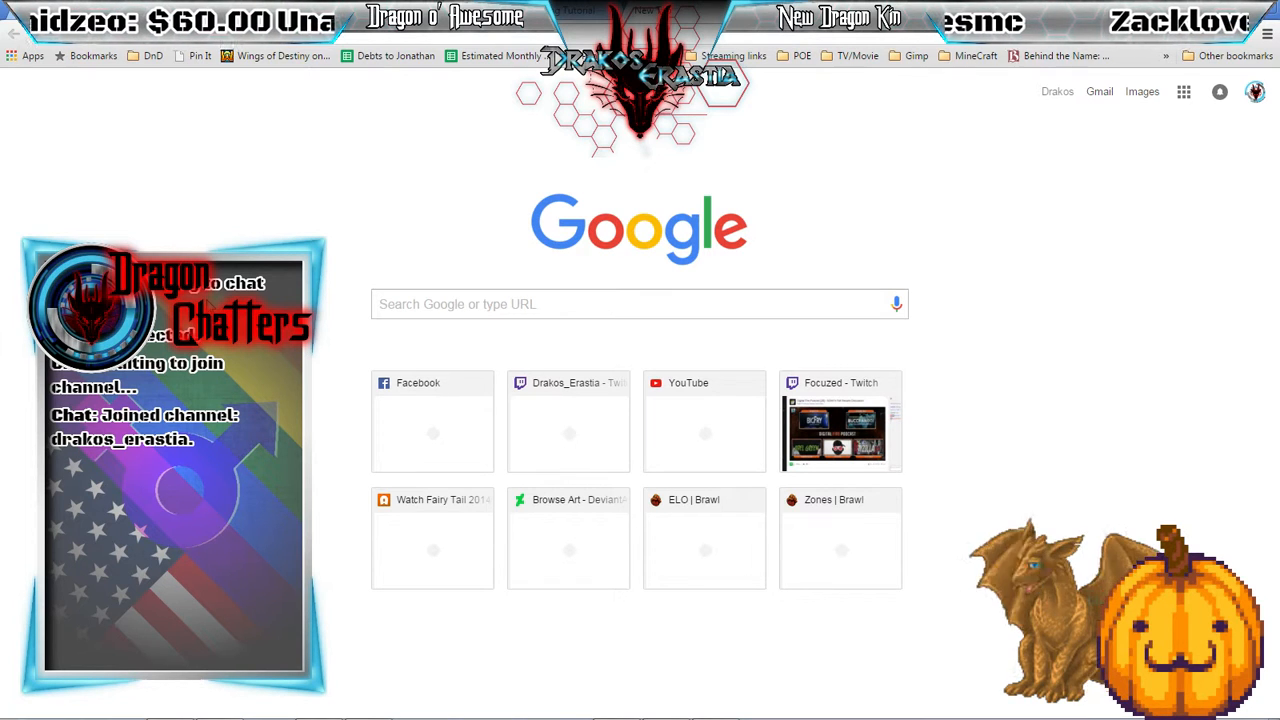
click(519, 311)
text(tex)
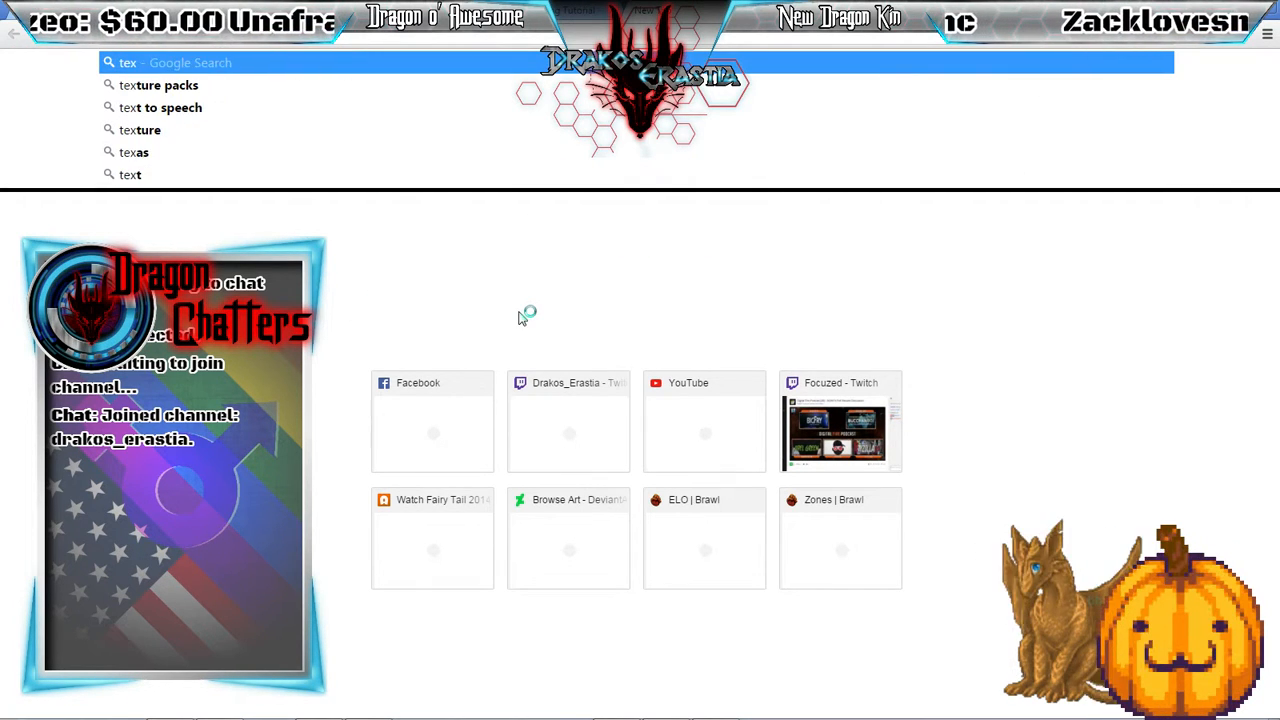
key(BackSpace)
key(BackSpace)
key(BackSpace)
text(hd te)
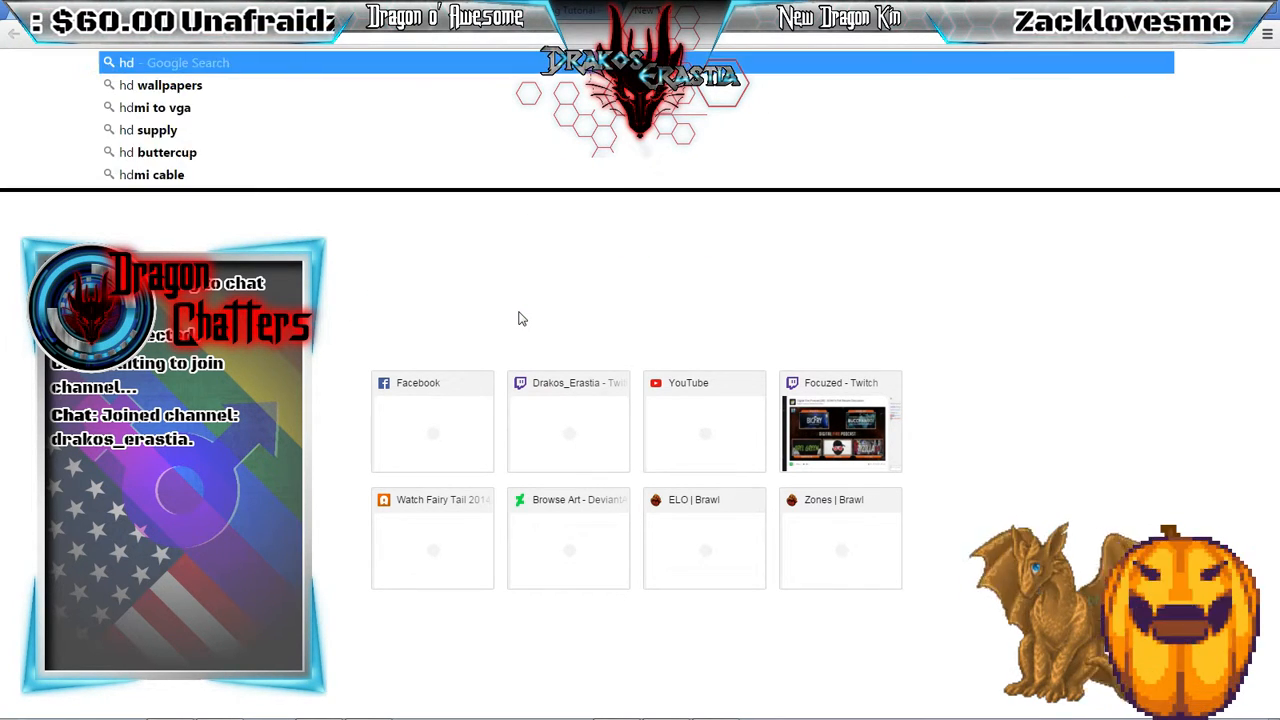
key(Return)
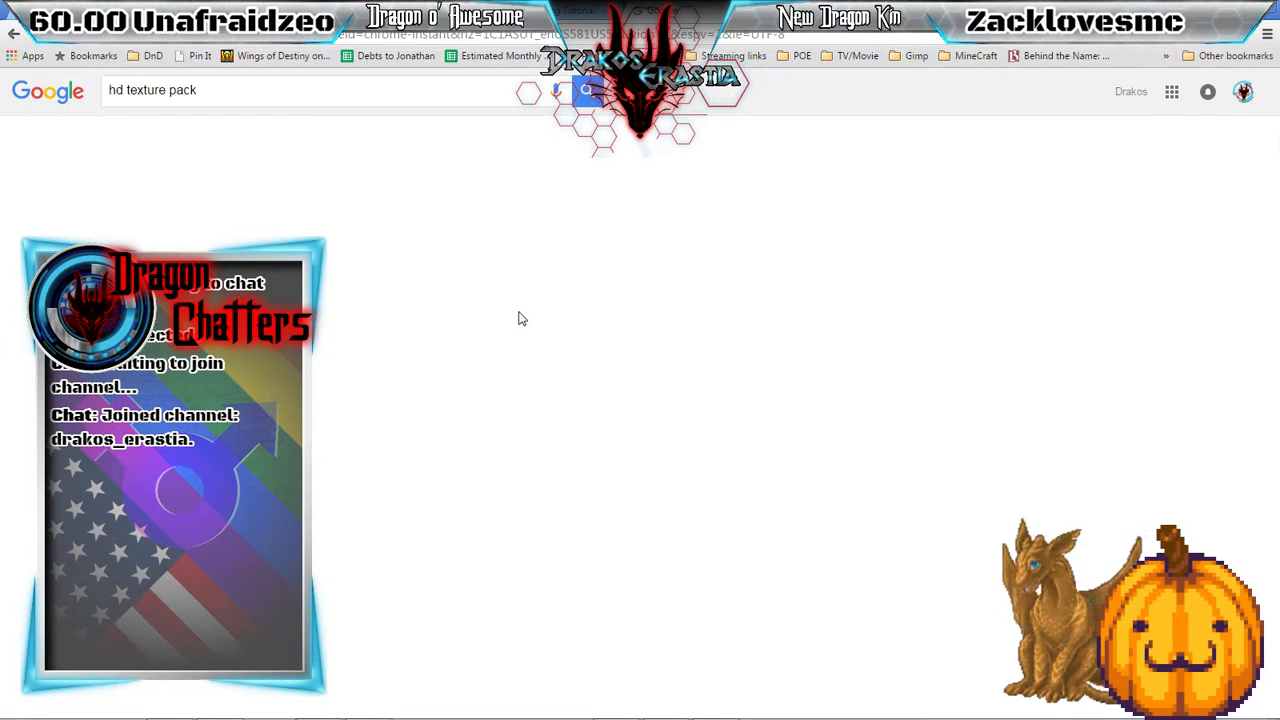
- Shorten the Google search to "hd texture" and show the image results
click(280, 97)
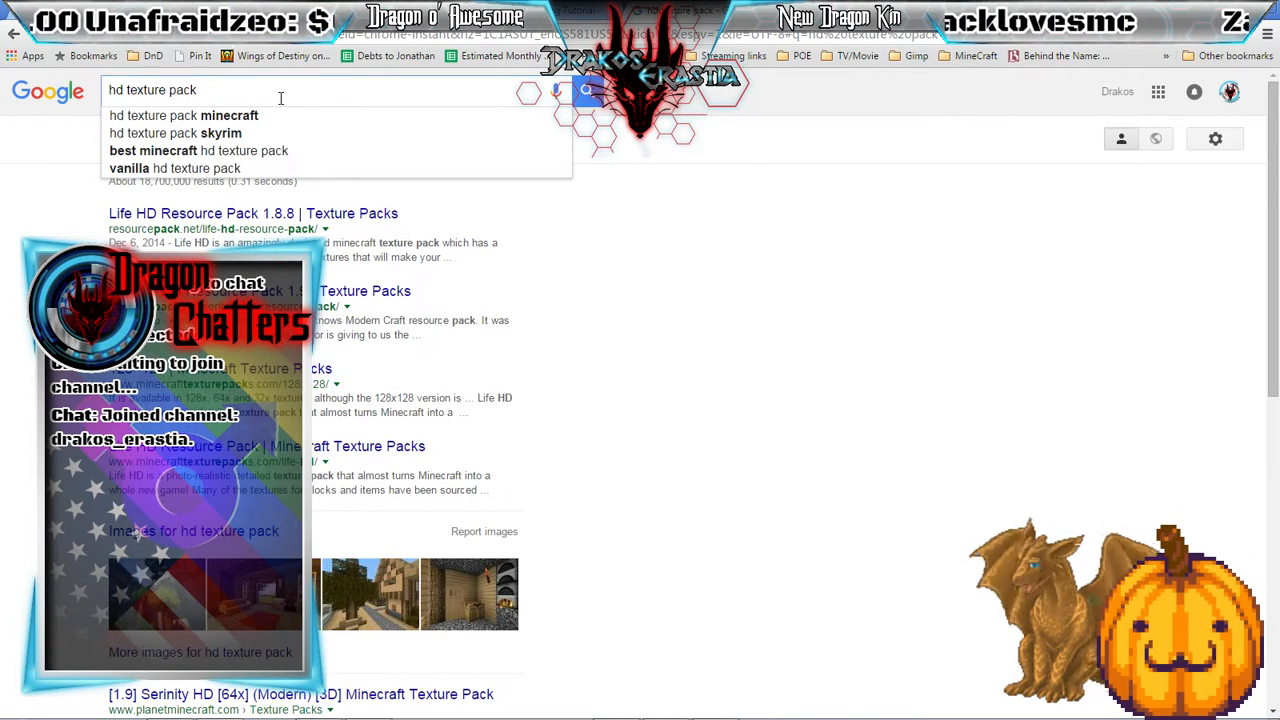
text(===)
key(BackSpace)
key(BackSpace)
key(BackSpace)
key(BackSpace)
key(BackSpace)
key(BackSpace)
key(BackSpace)
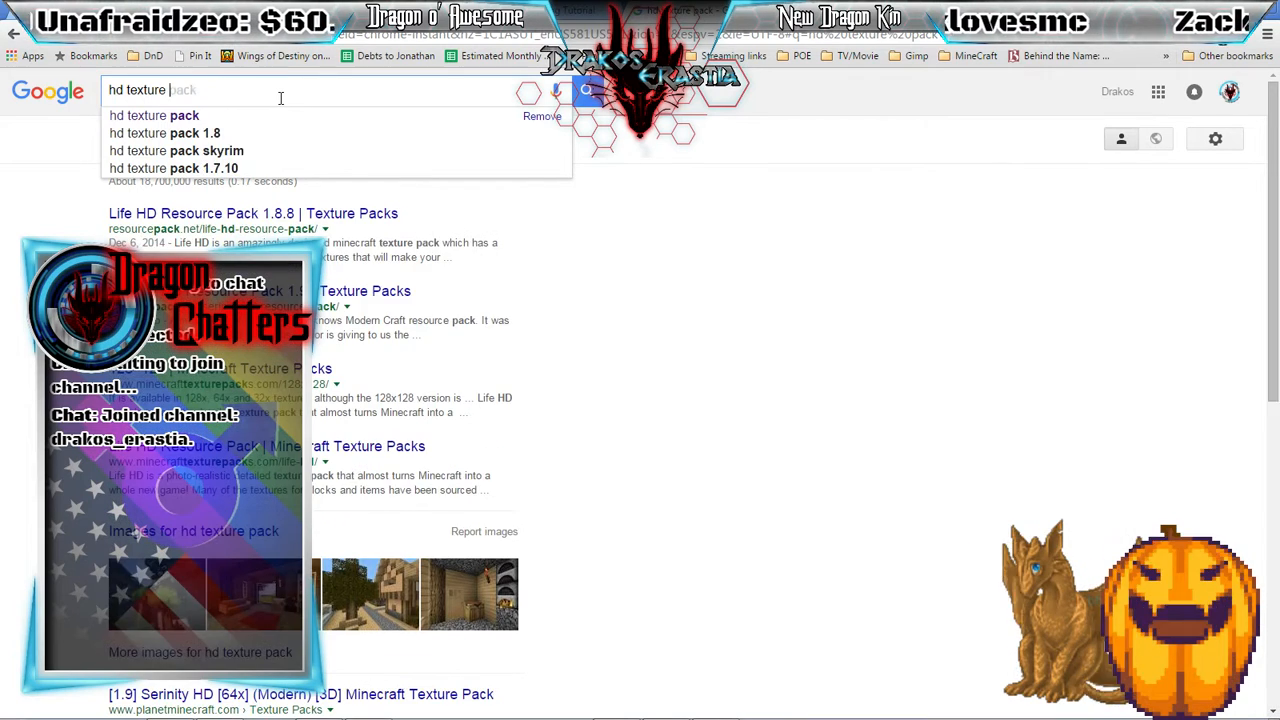
key(Return)
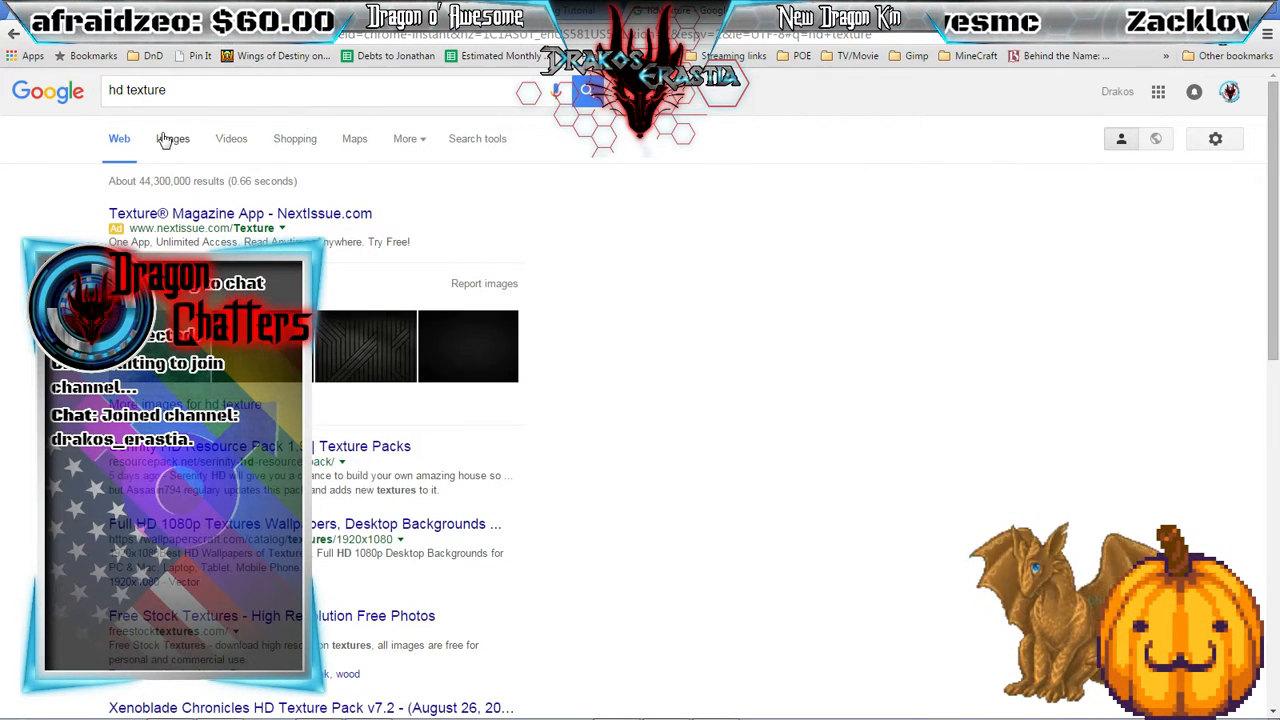
click(170, 140)
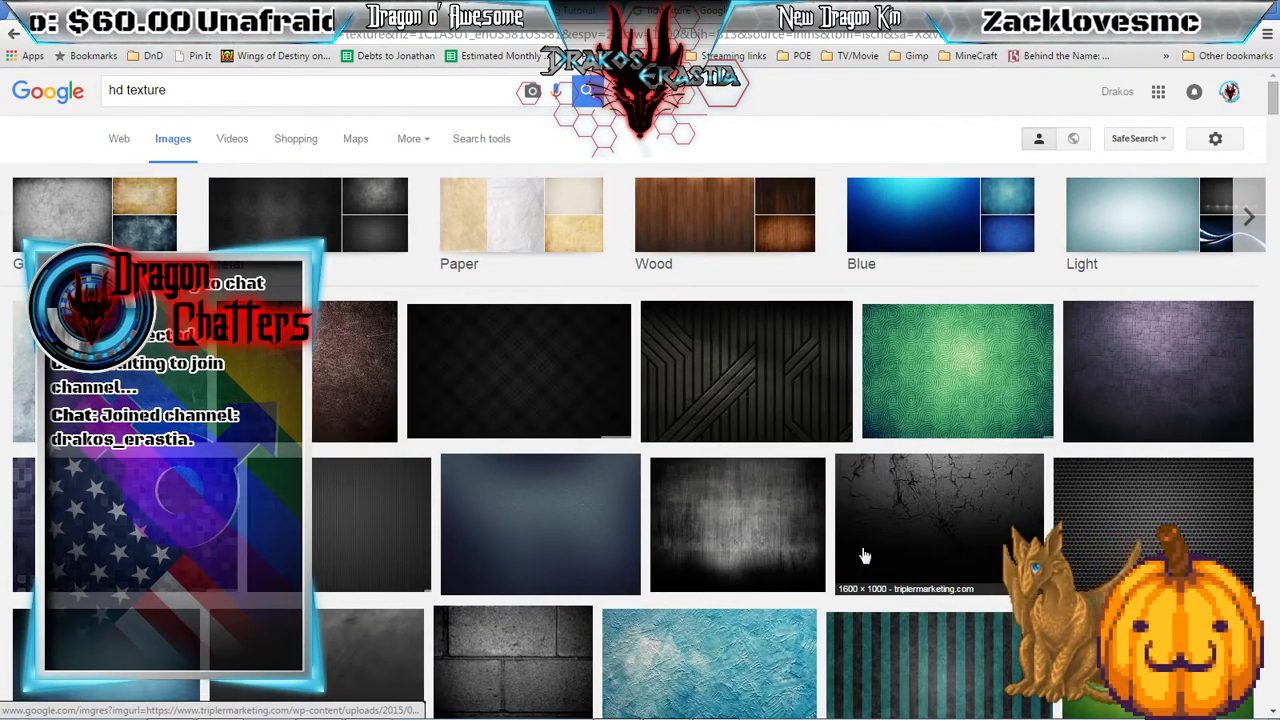
- Look at the black striped texture wallpaper on ahuhah.com, return to the image results, and open its preview again
click(771, 368)
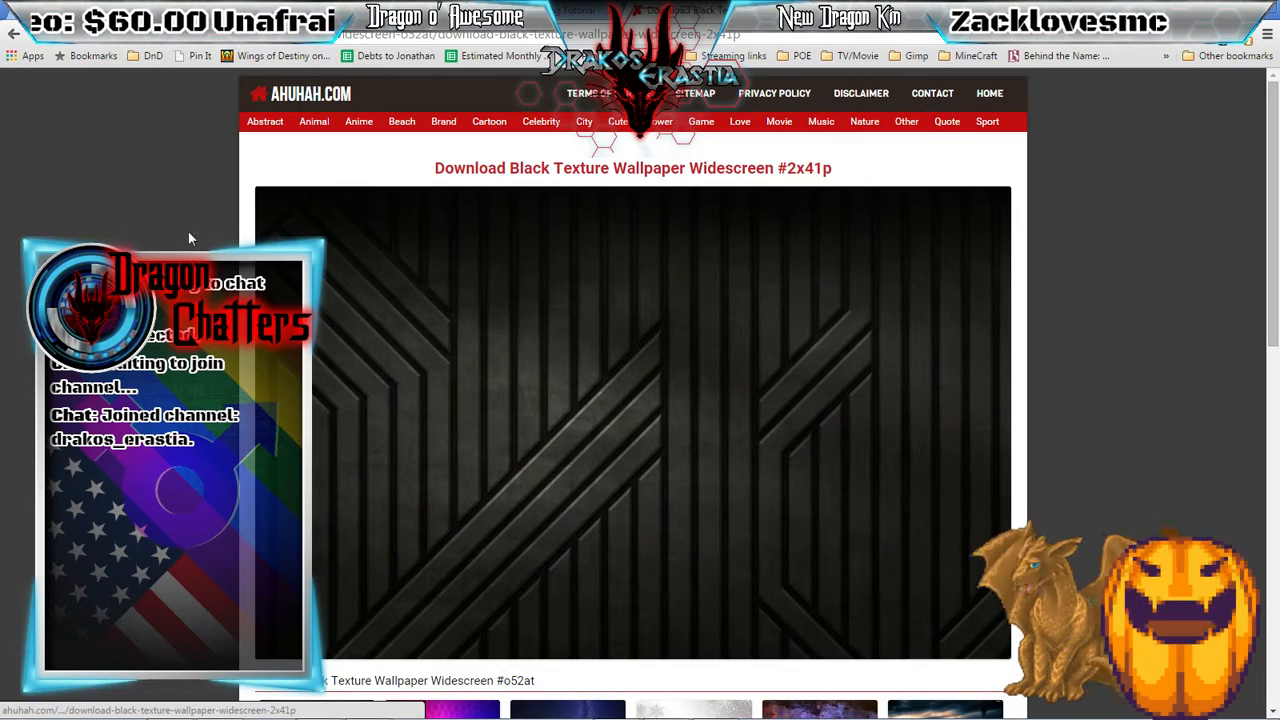
key(alt+Left)
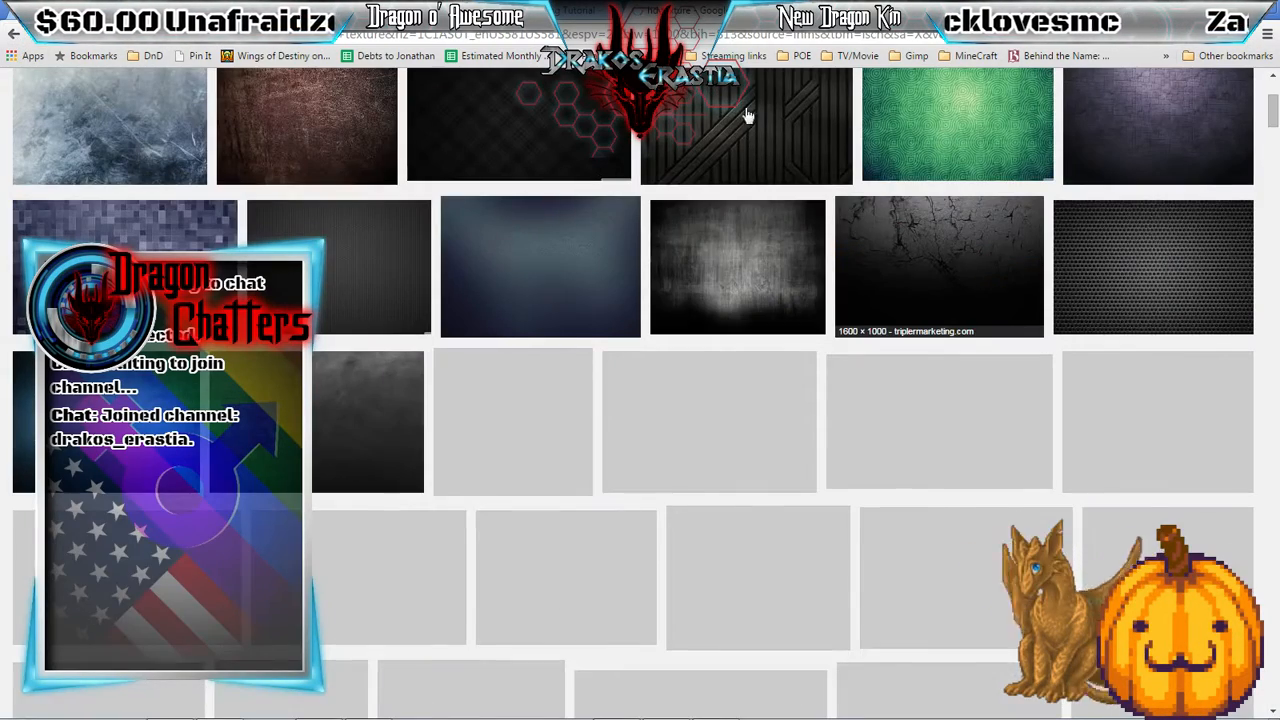
click(746, 122)
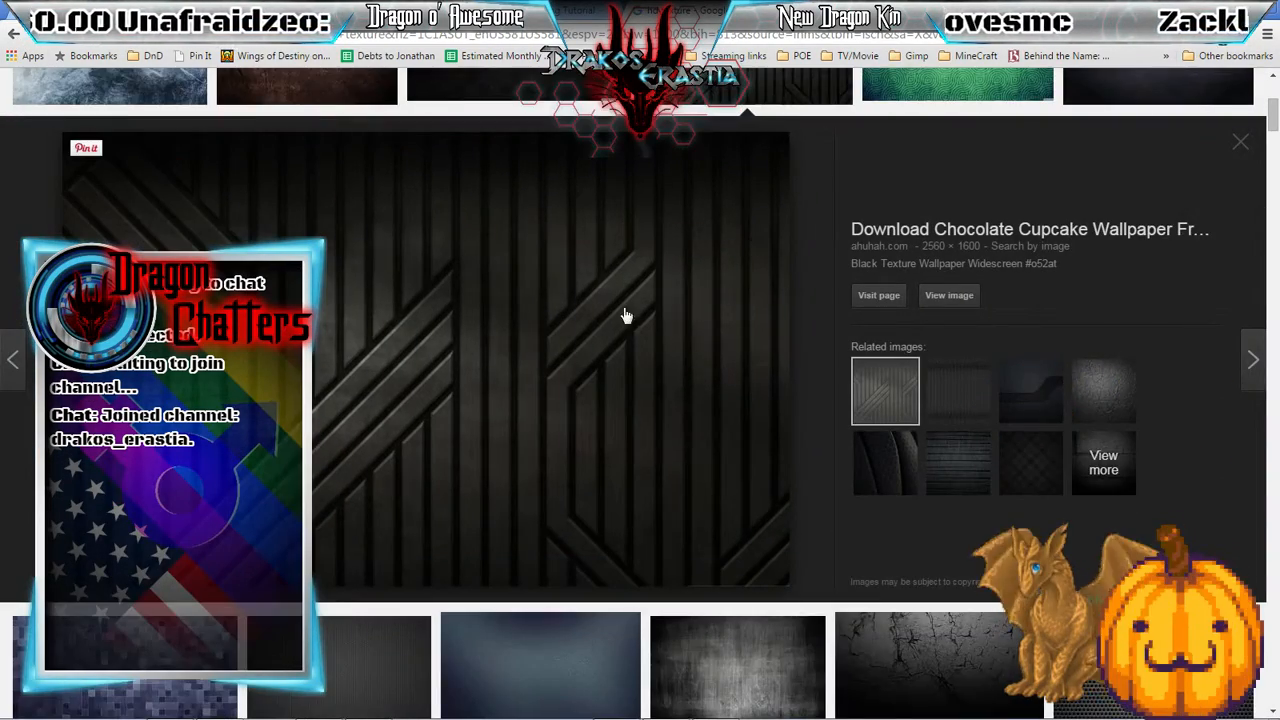
- Copy the black striped texture image from the Google preview and switch to GIMP
right_click(516, 266)
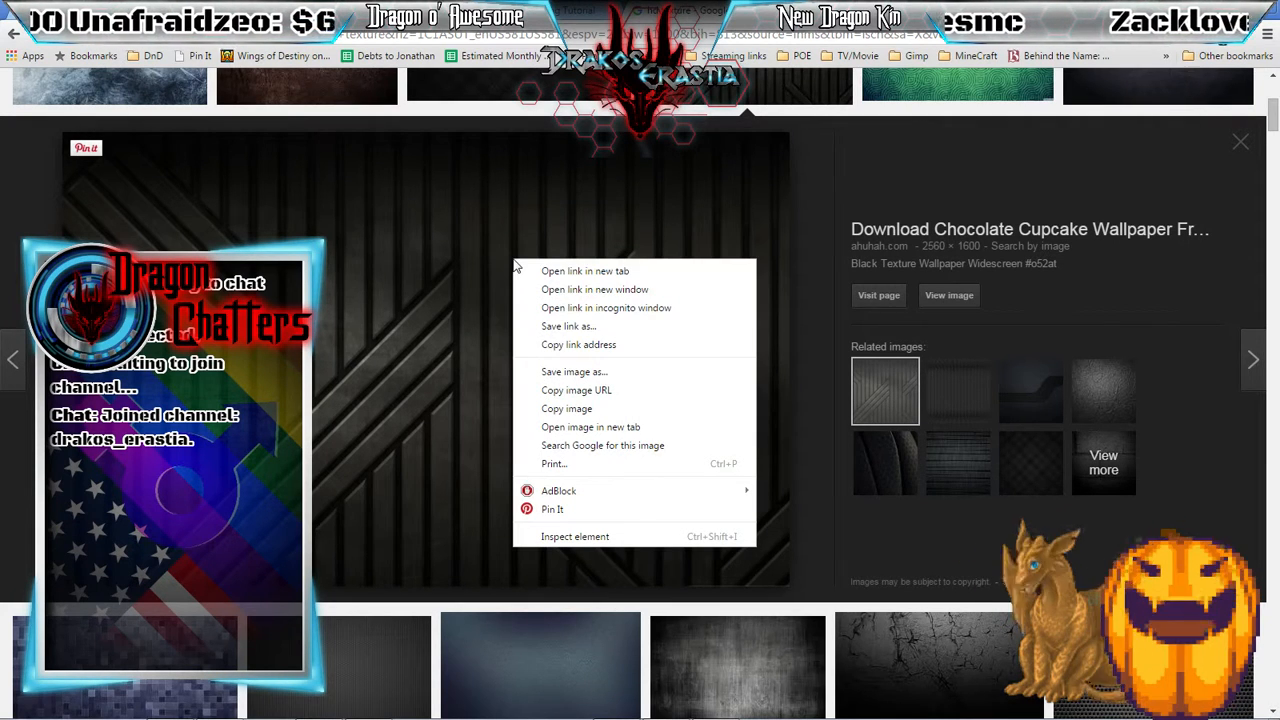
click(614, 410)
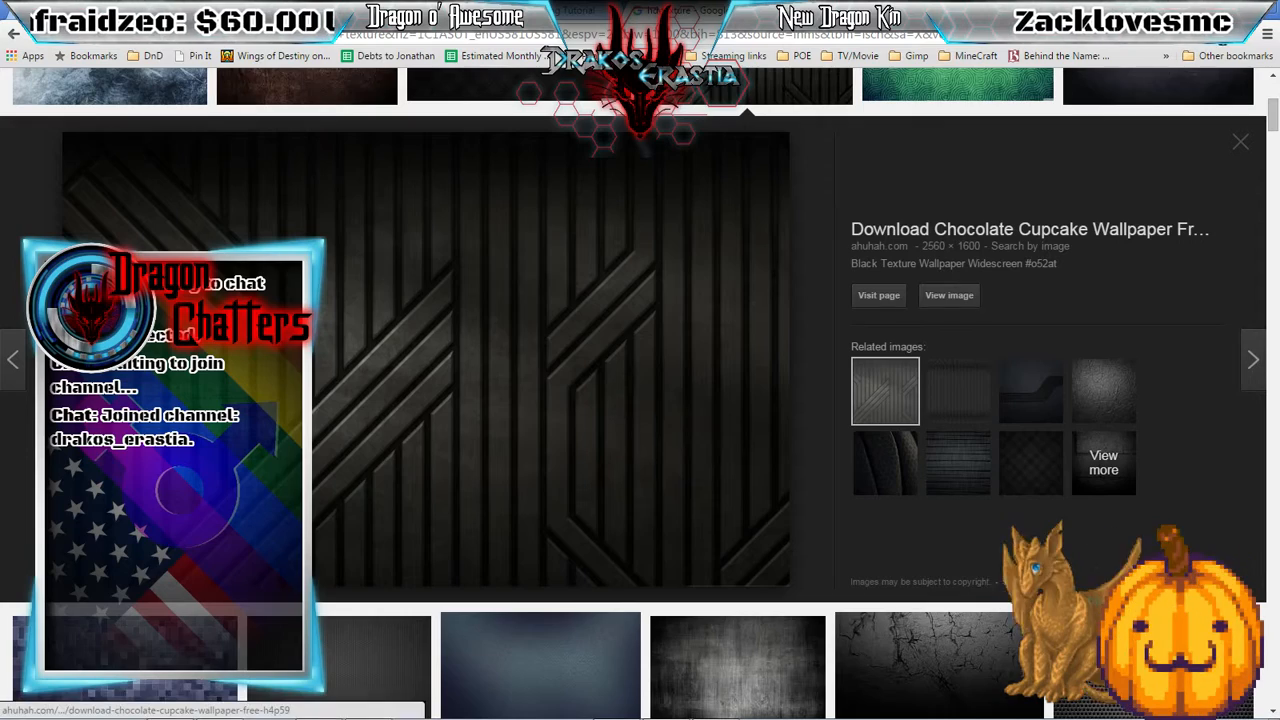
key(alt+Tab)
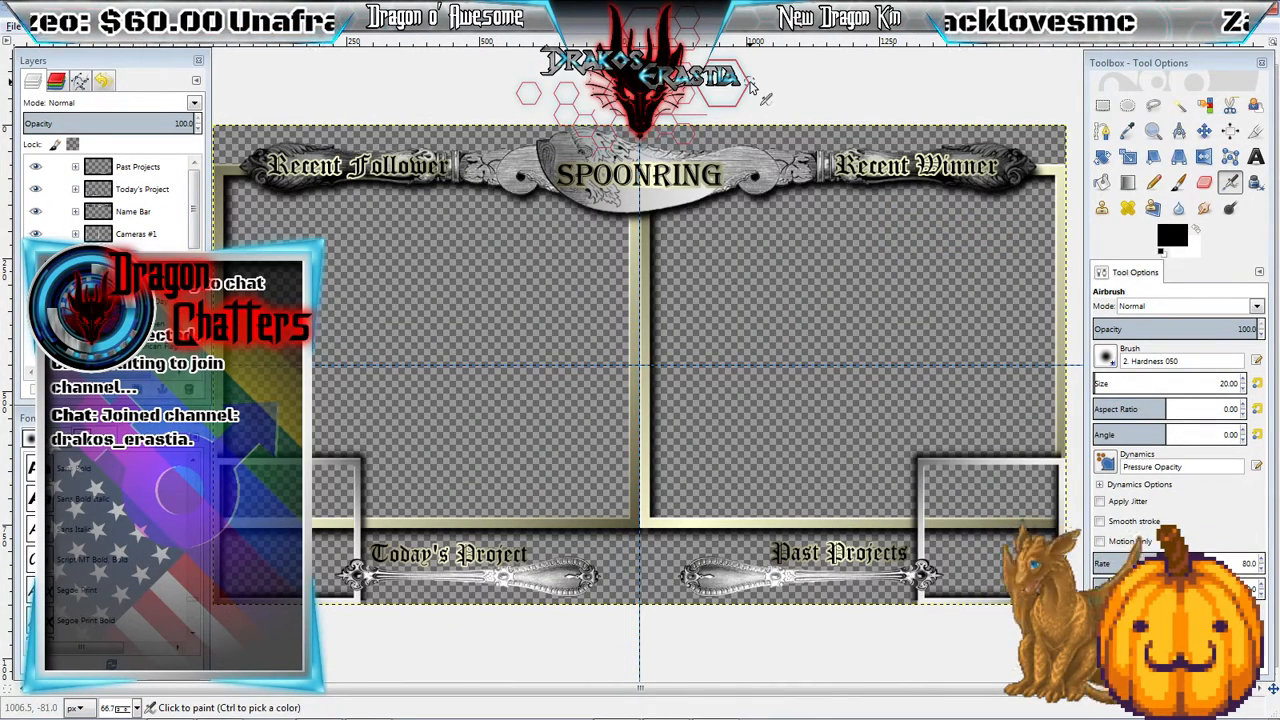
- Paste the copied texture into the Spoonring overlay and turn the floating selection into a new layer
scroll(110, 200, down, 5)
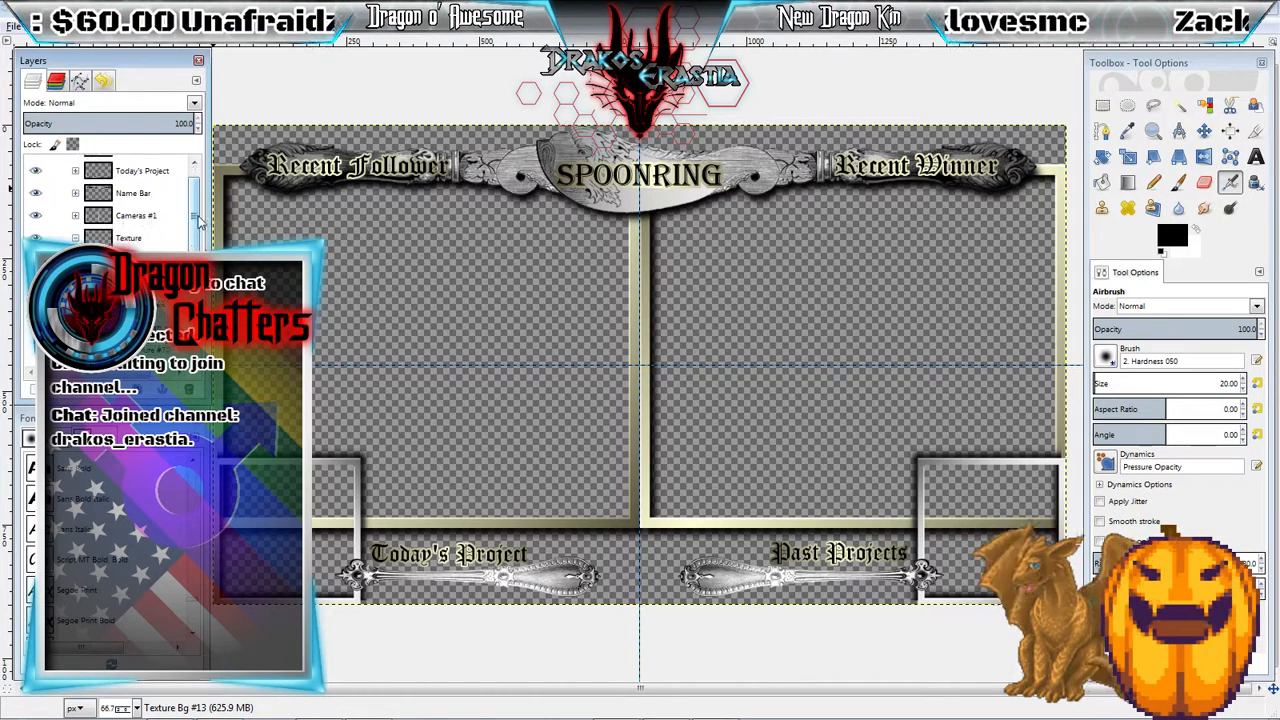
scroll(145, 300, down, 1)
click(150, 353)
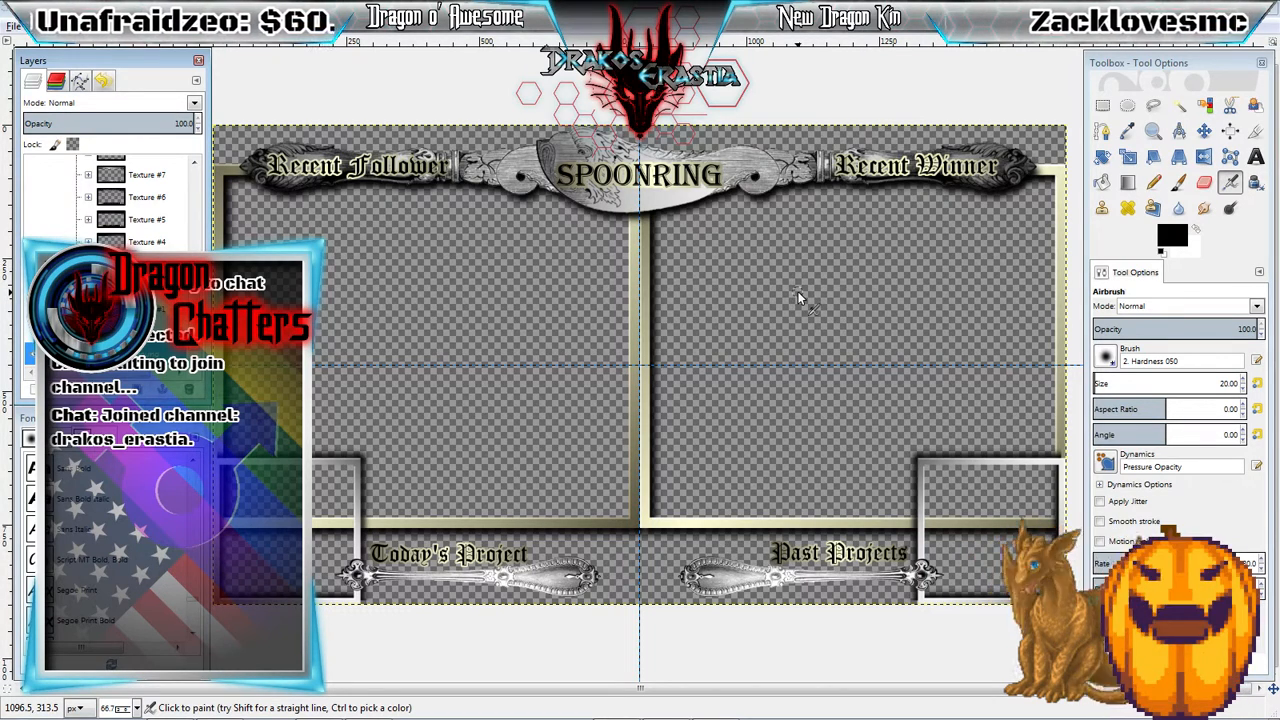
key(ctrl+v)
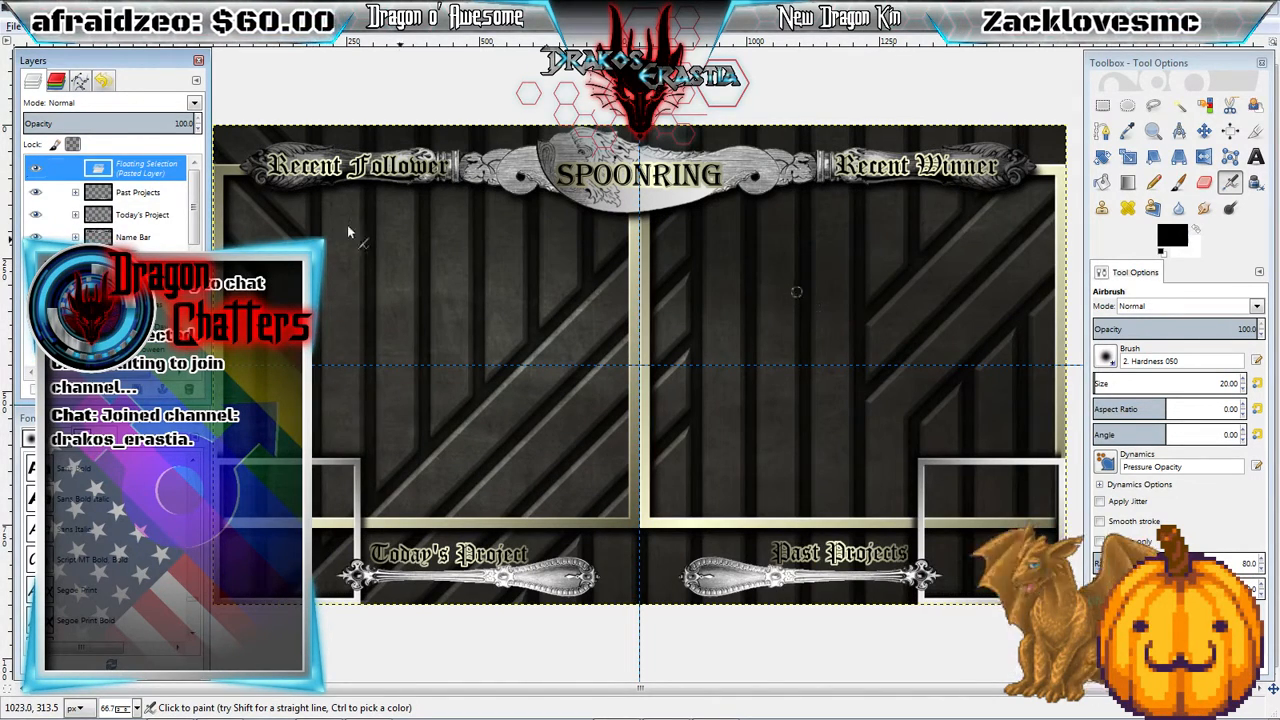
right_click(158, 174)
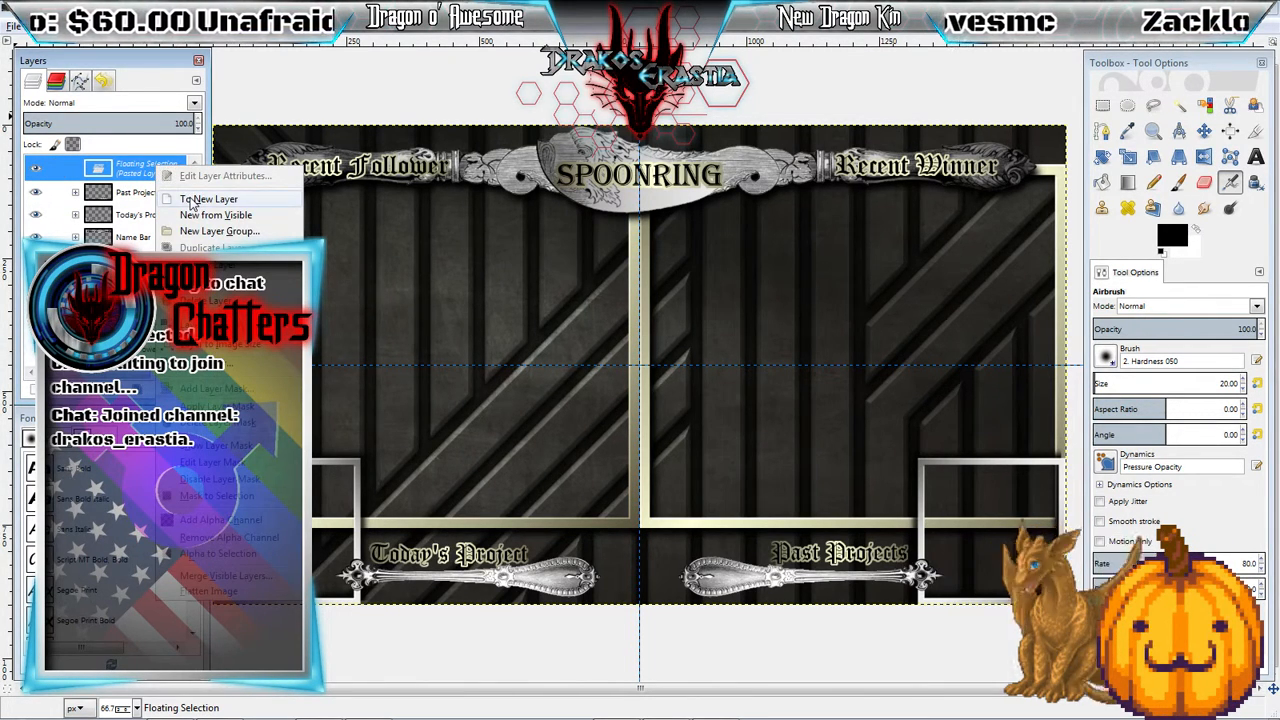
click(192, 202)
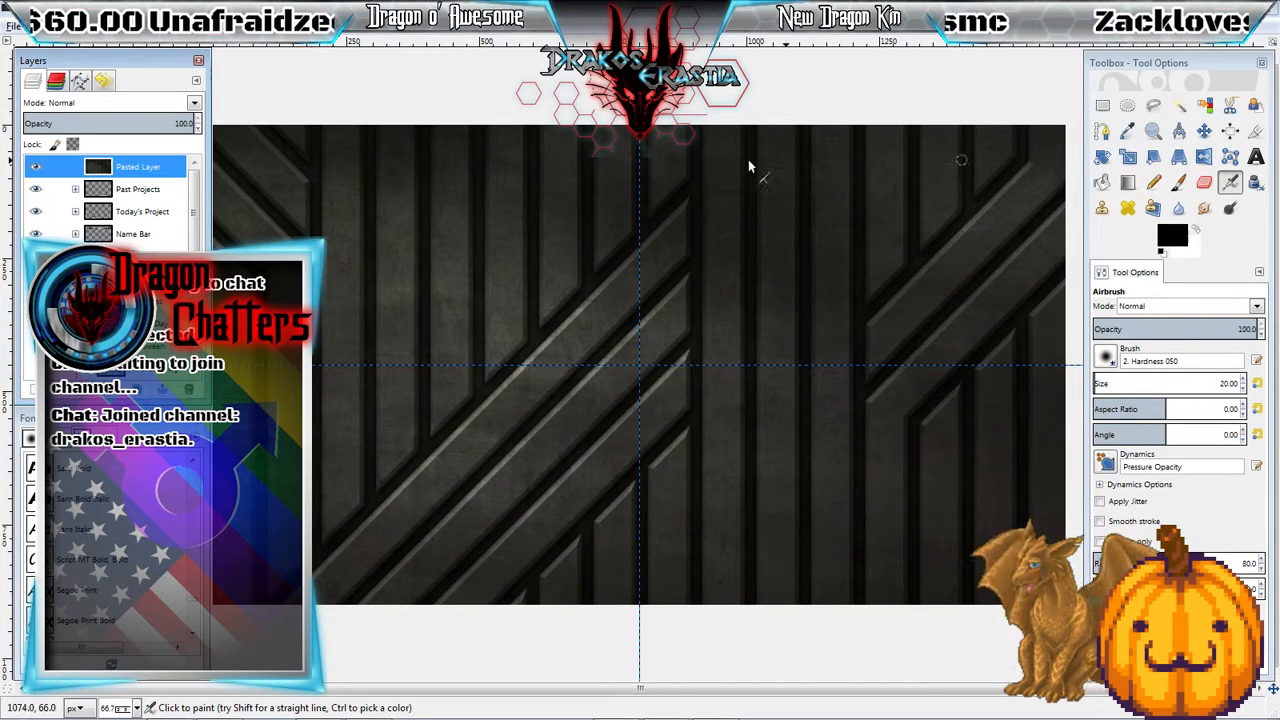
- Try to scale the pasted texture layer to 1600 × 900 pixels
click(1127, 158)
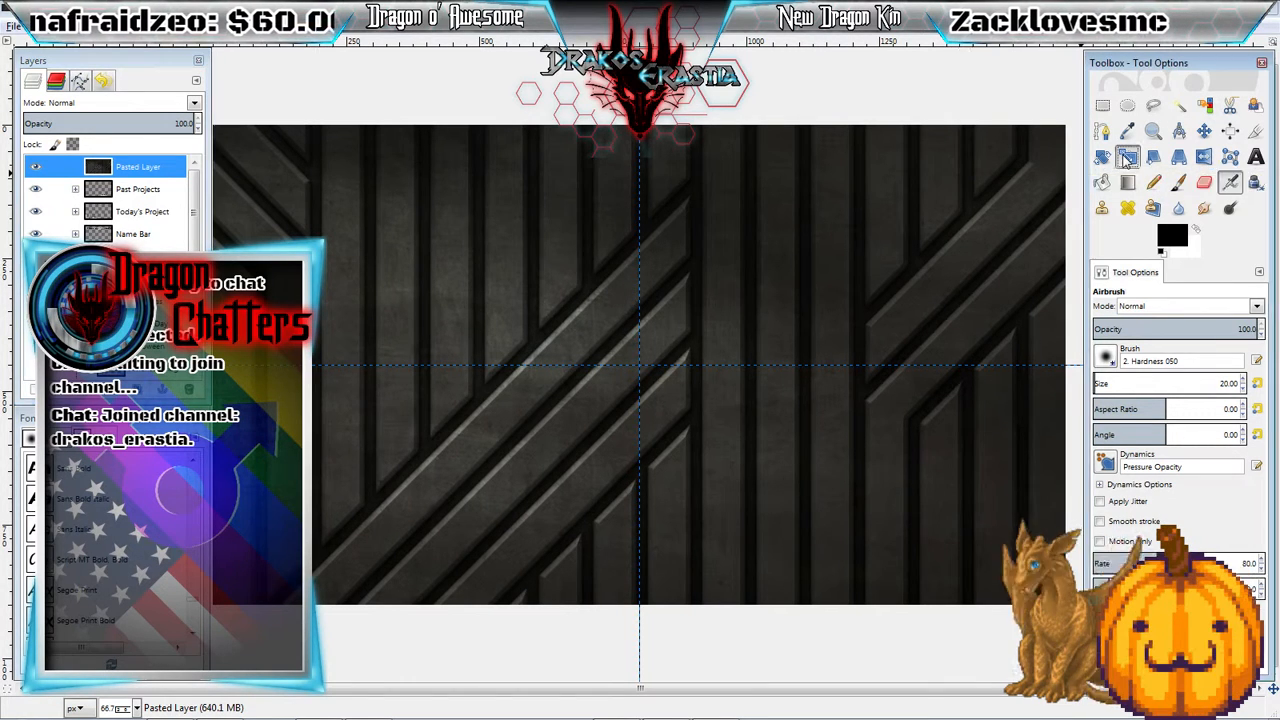
click(790, 225)
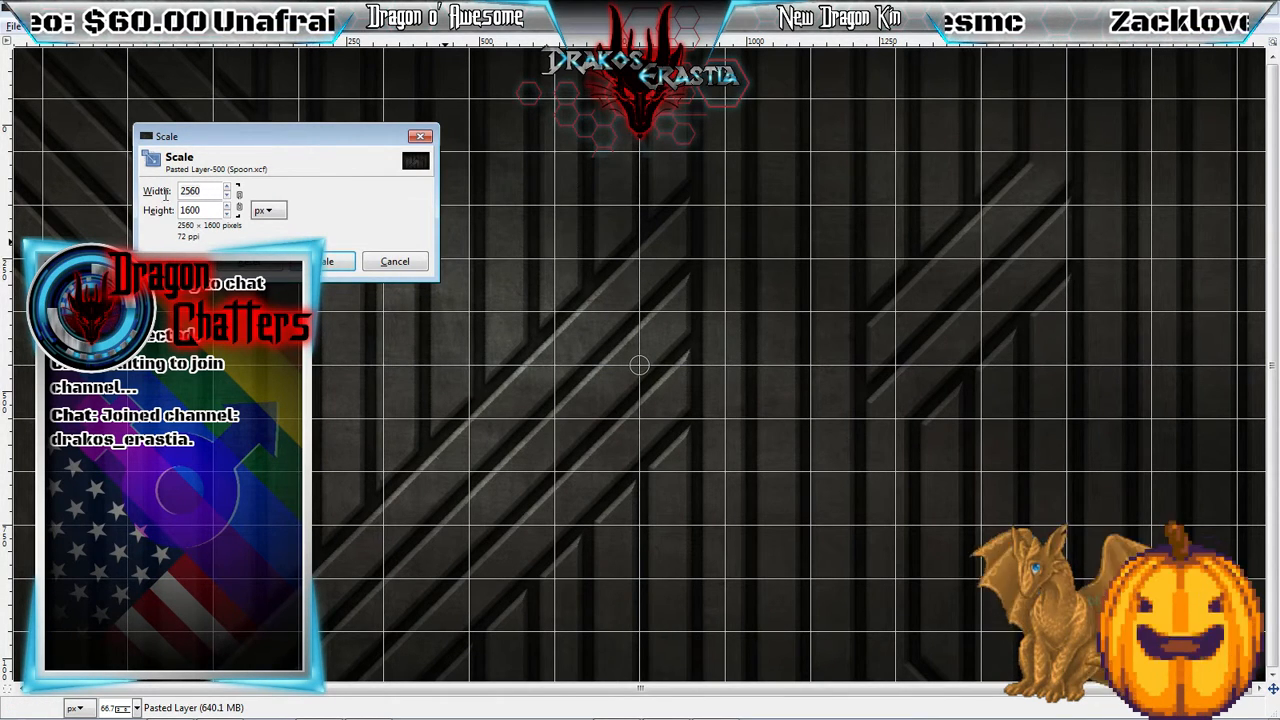
text(16)
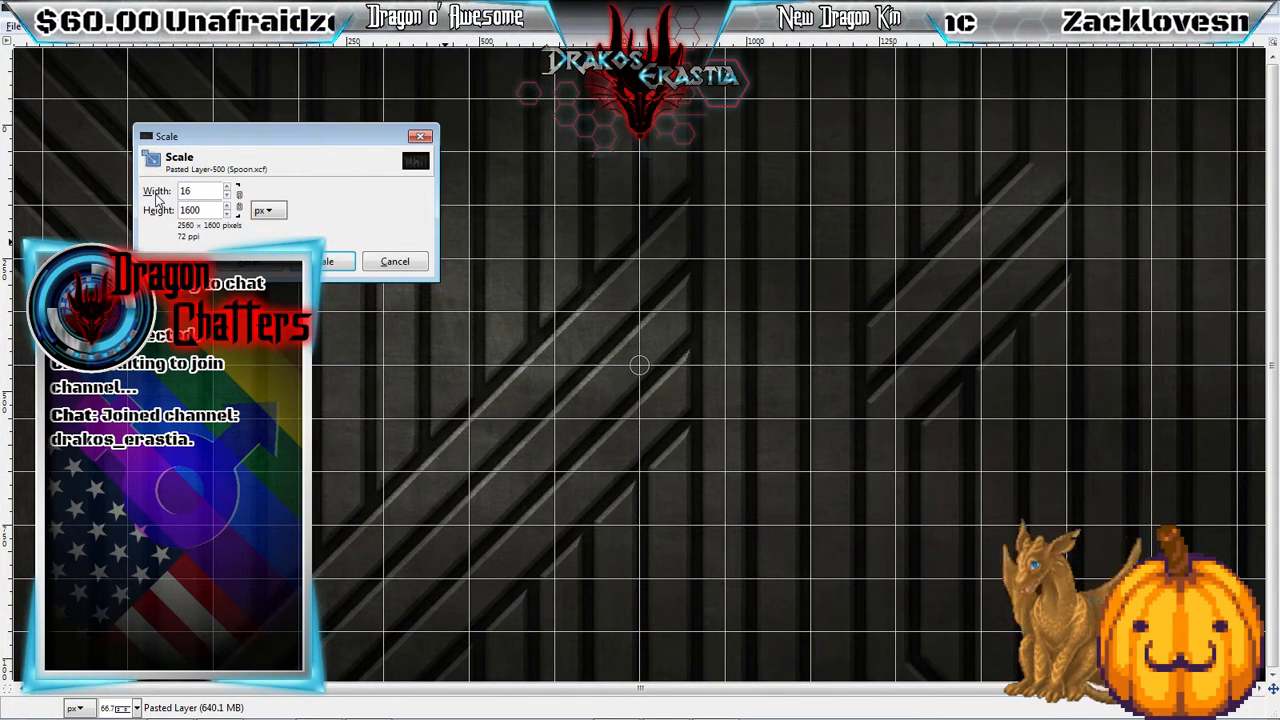
text(00)
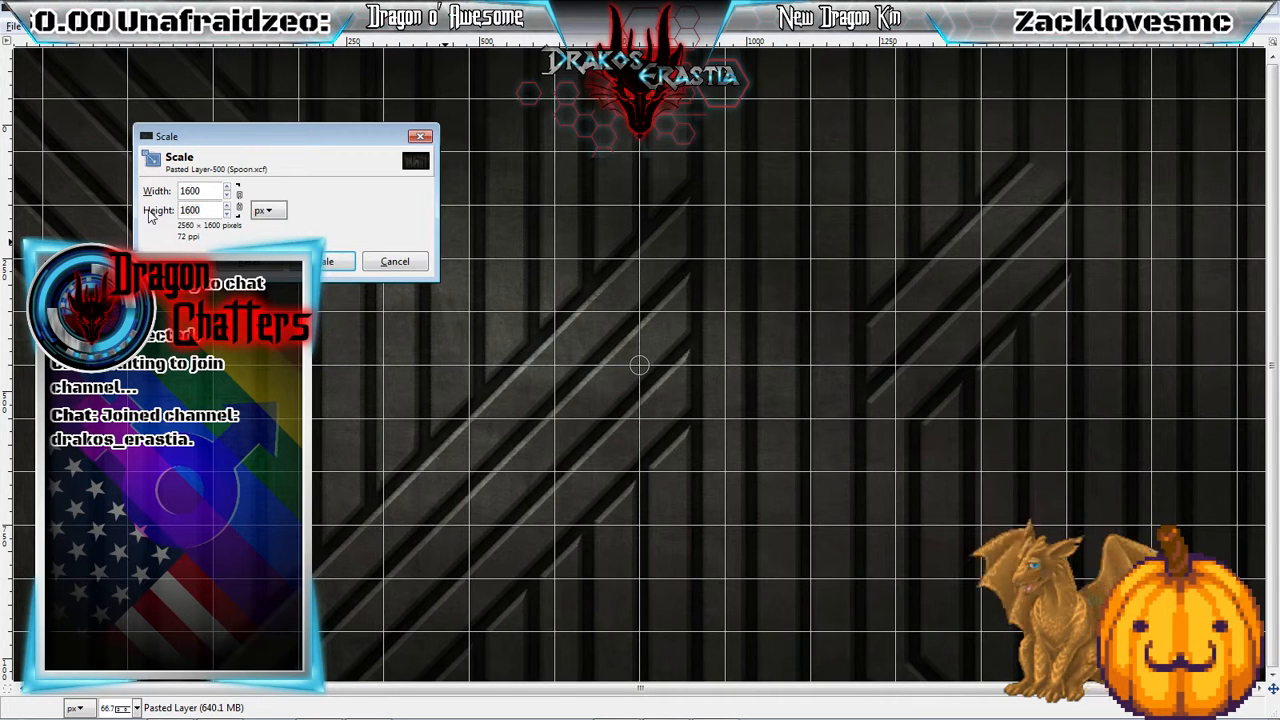
text(900)
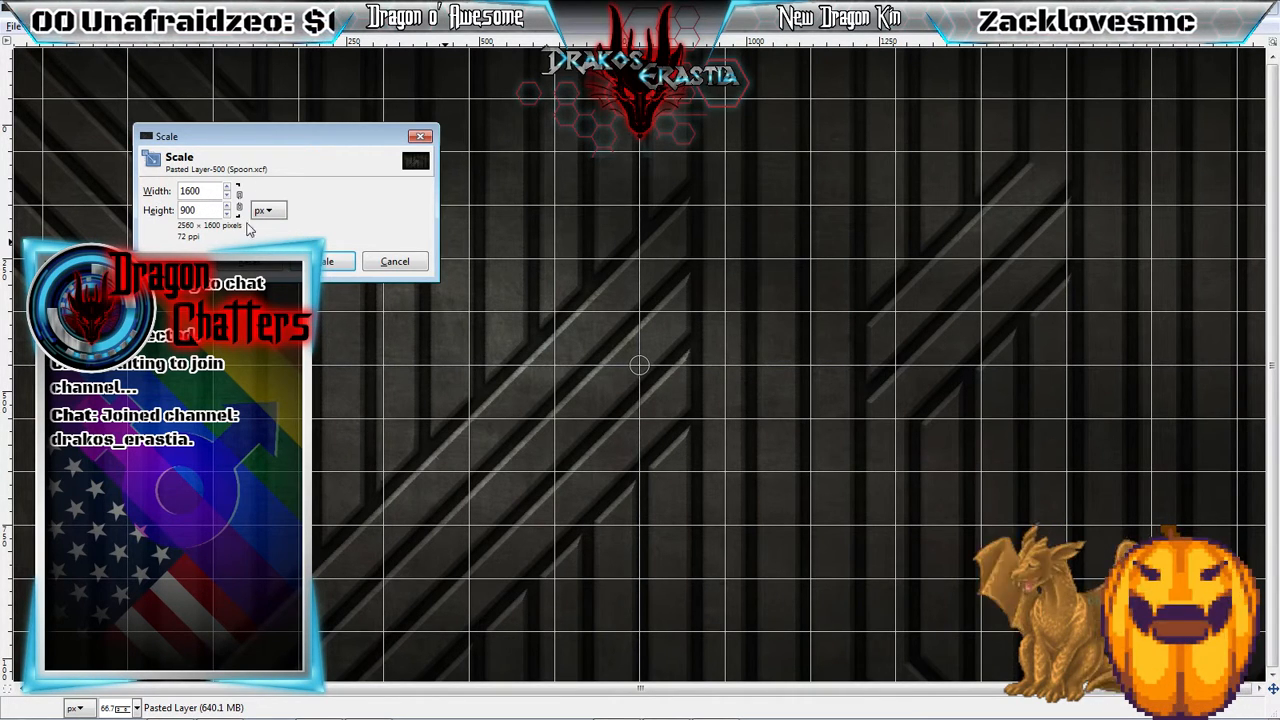
click(337, 261)
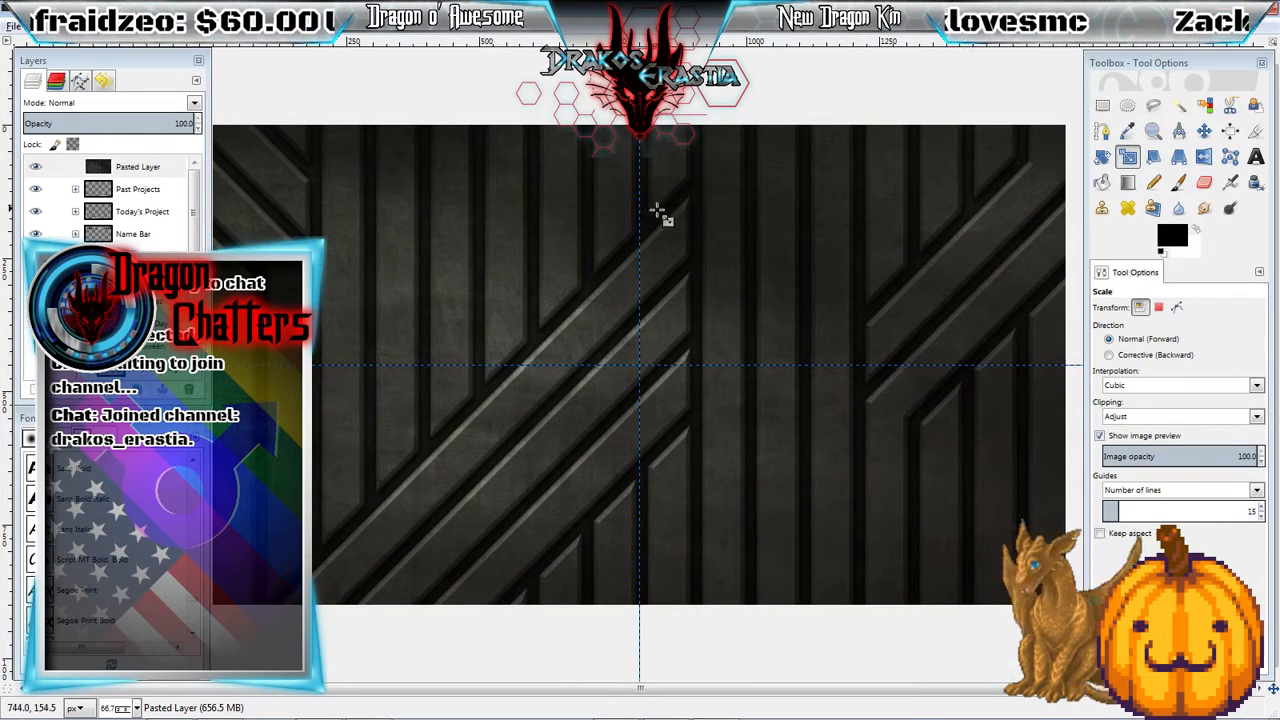
key(m)
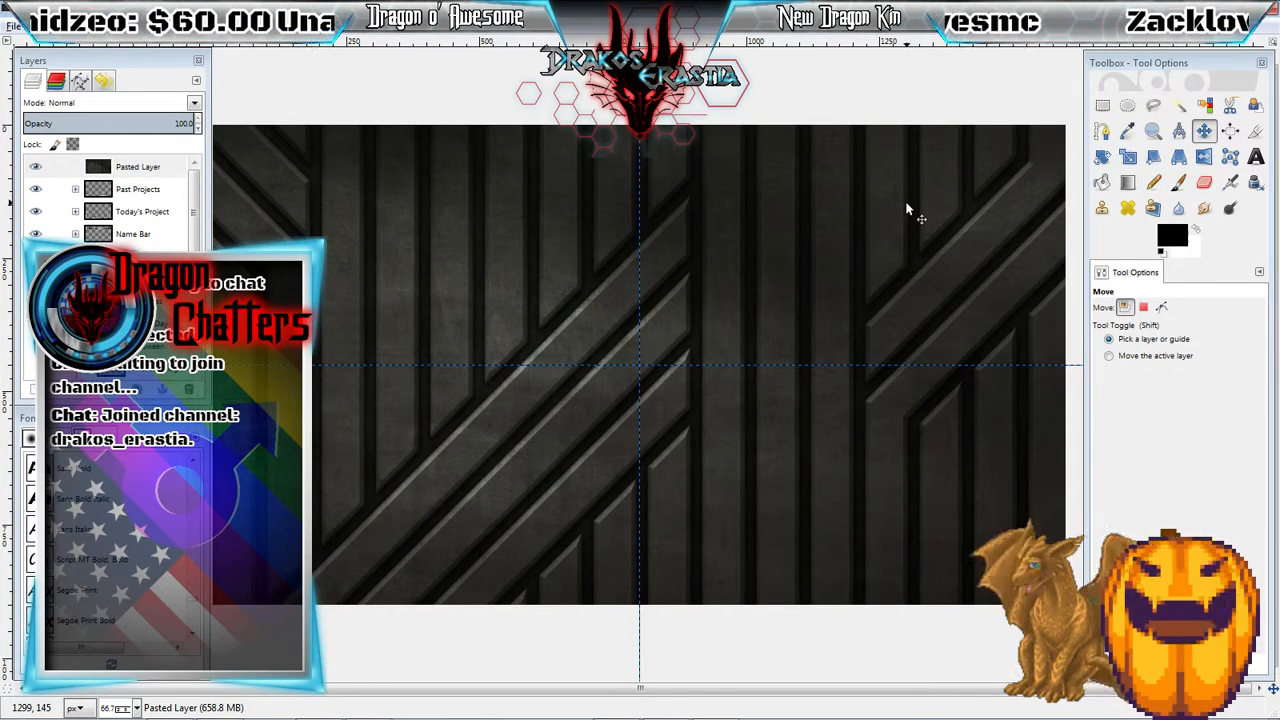
- Scale the pasted texture layer to a width of 1600 and a height of 900 pixels
scroll(907, 208, down, 3)
scroll(907, 208, up, 2)
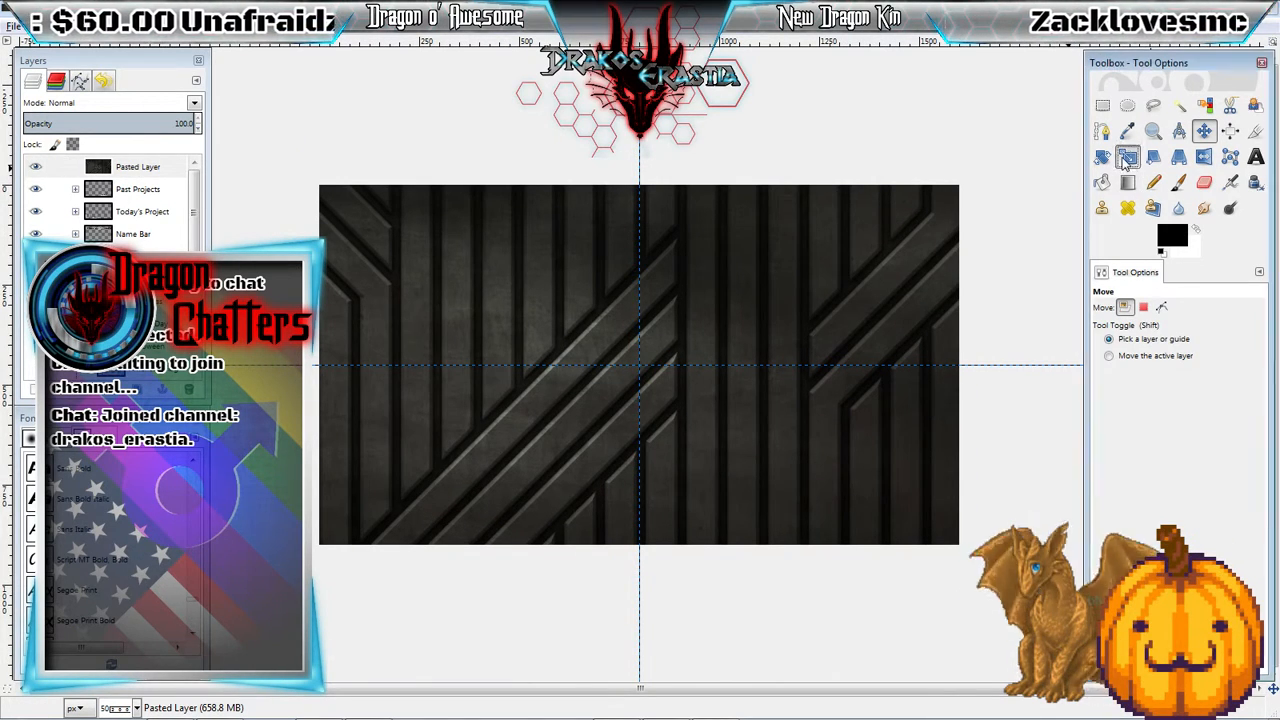
click(1127, 157)
key(Tab)
click(886, 229)
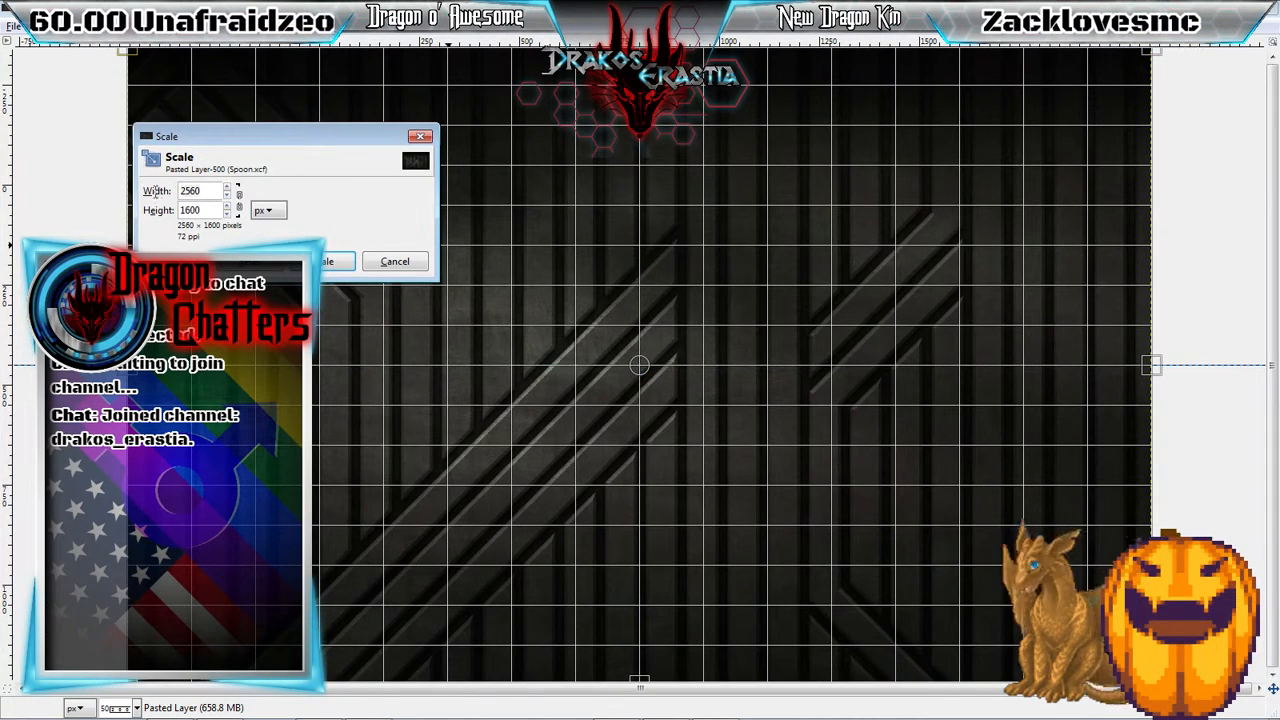
text(1600)
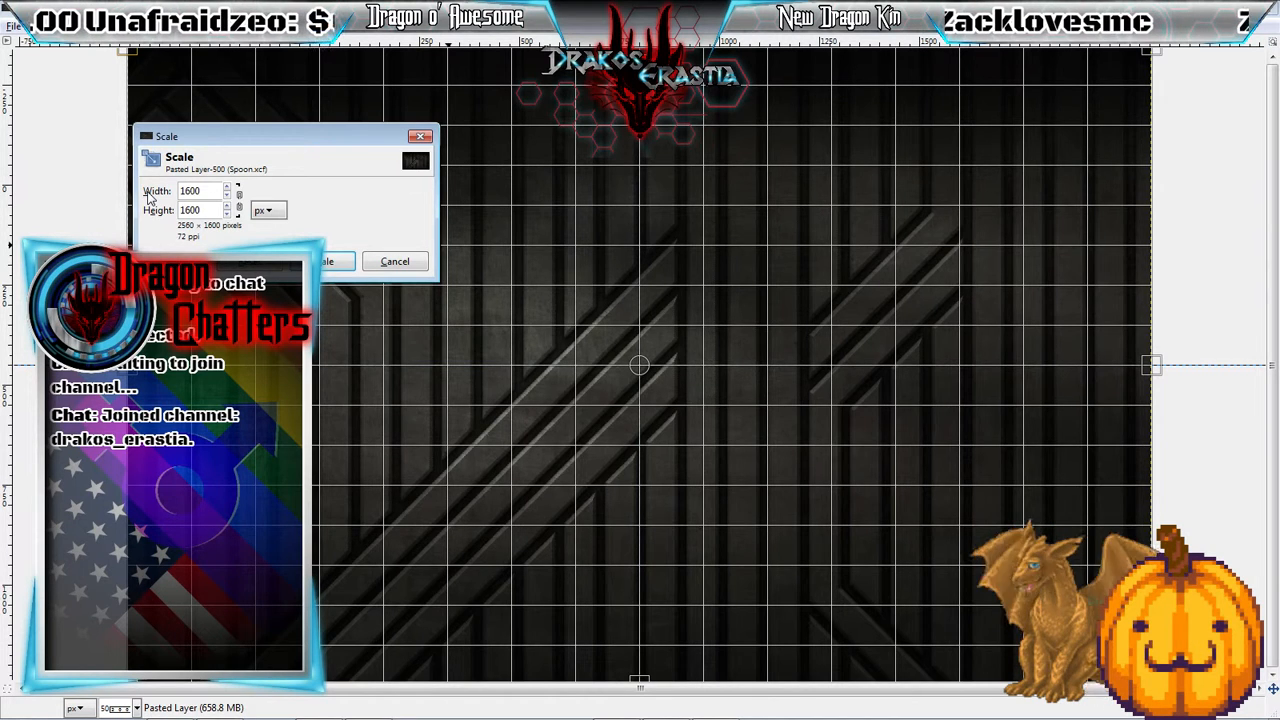
key(Tab)
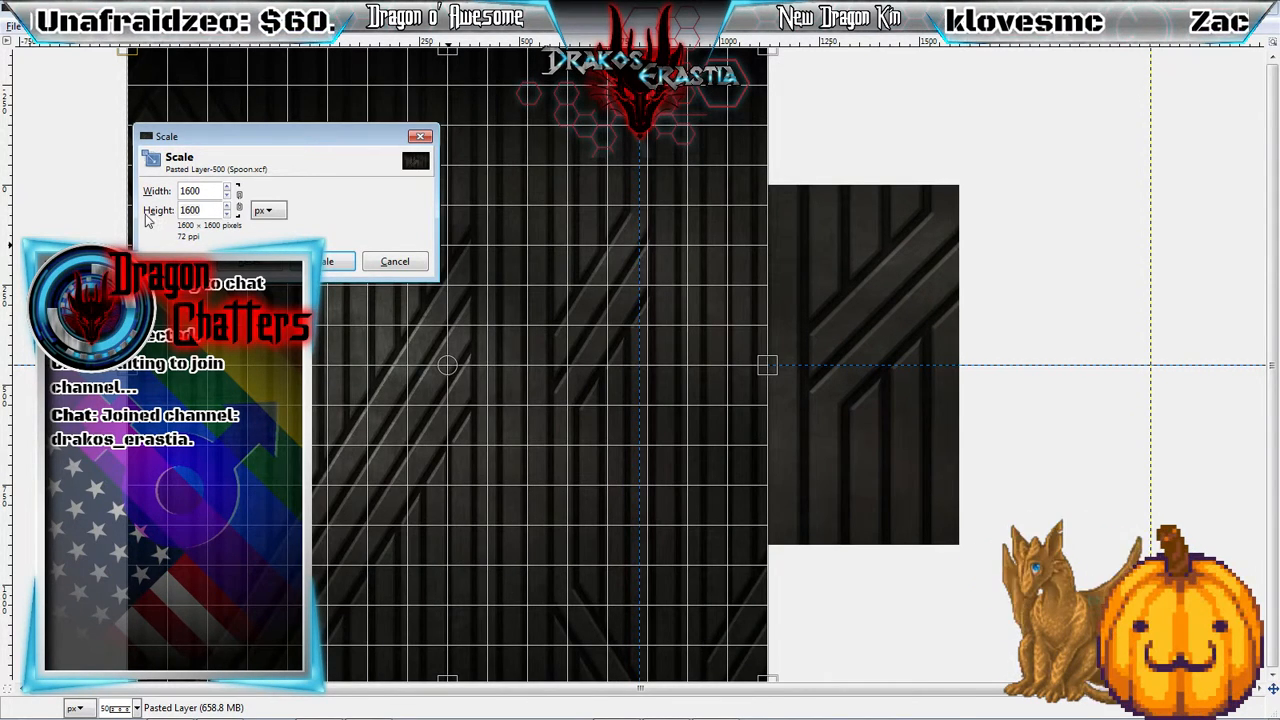
key(Tab)
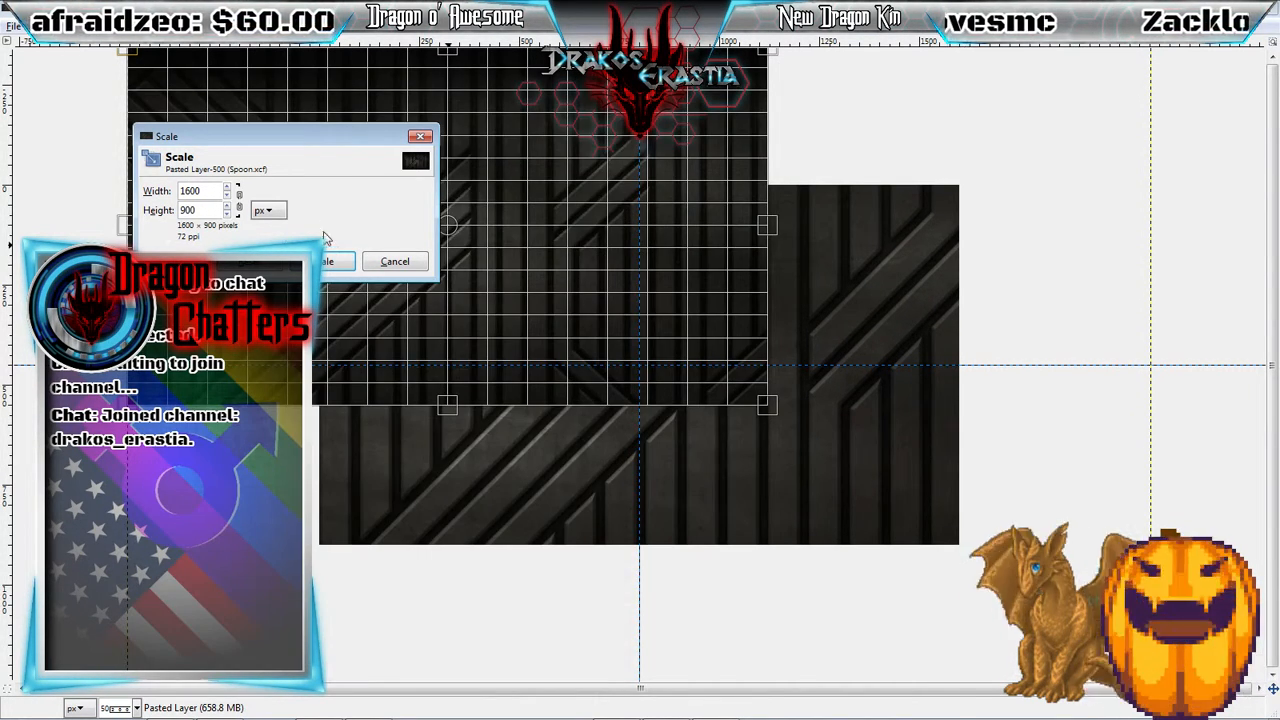
click(327, 261)
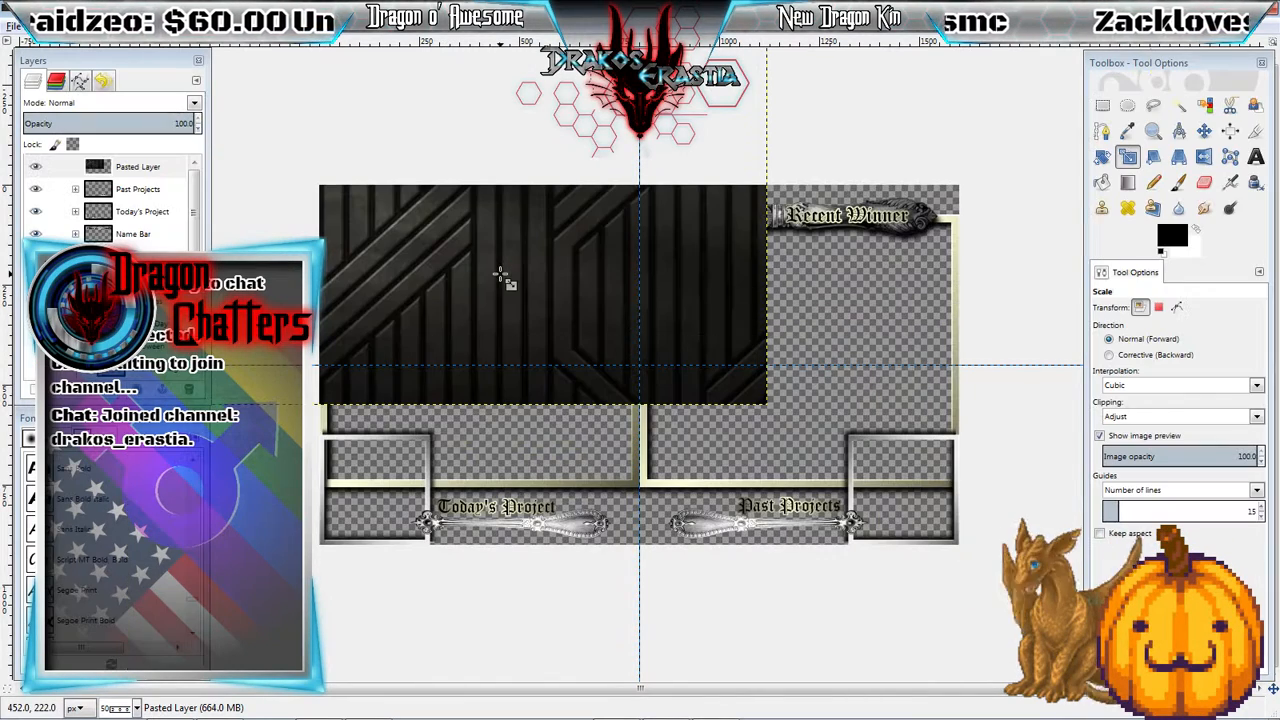
- Move the scaled texture layer by 480, 350 pixels so that it covers the whole canvas
click(1204, 131)
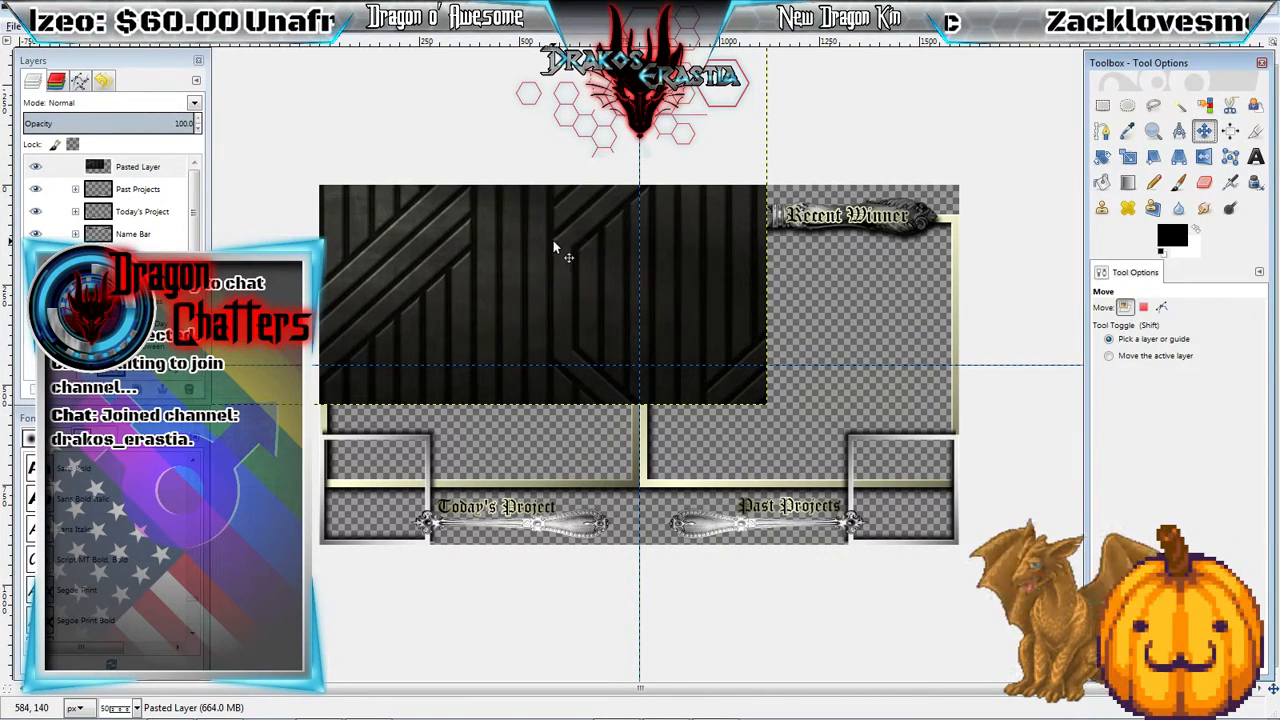
drag(434, 257, 623, 390)
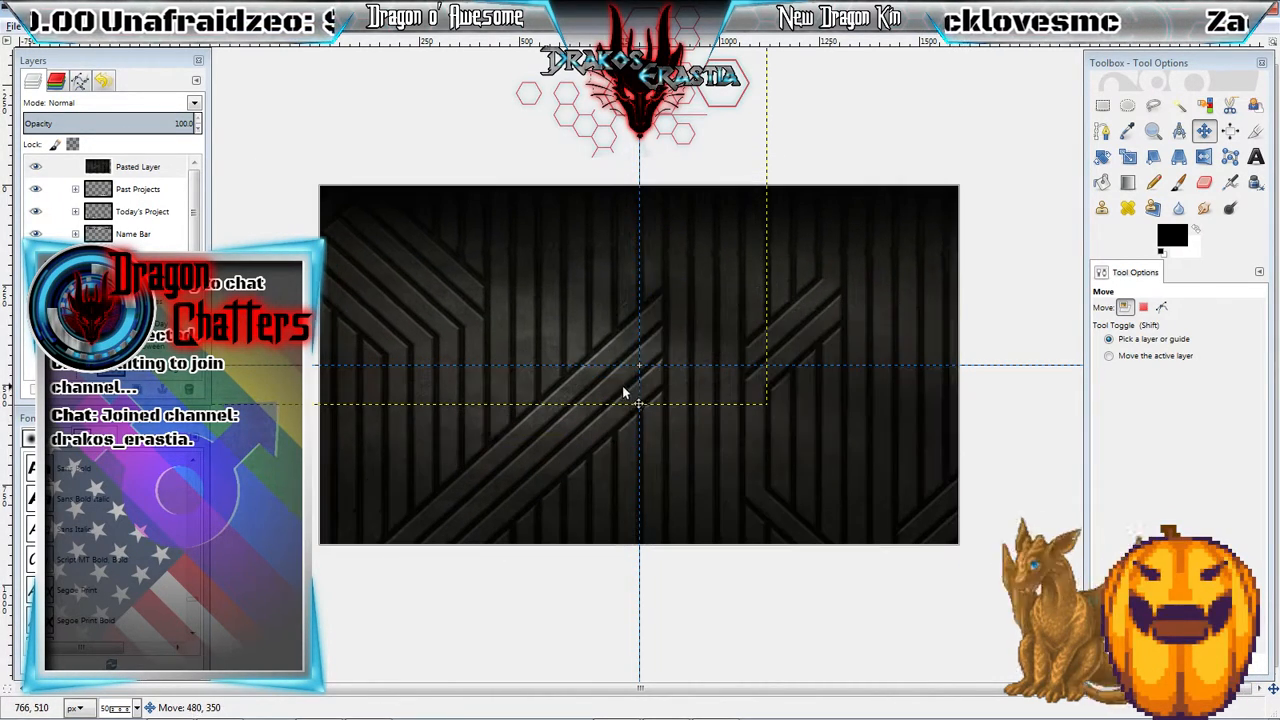
- Look at the guide view options and the direction choices for a new guide by percent, and cancel without adding one
click(100, 26)
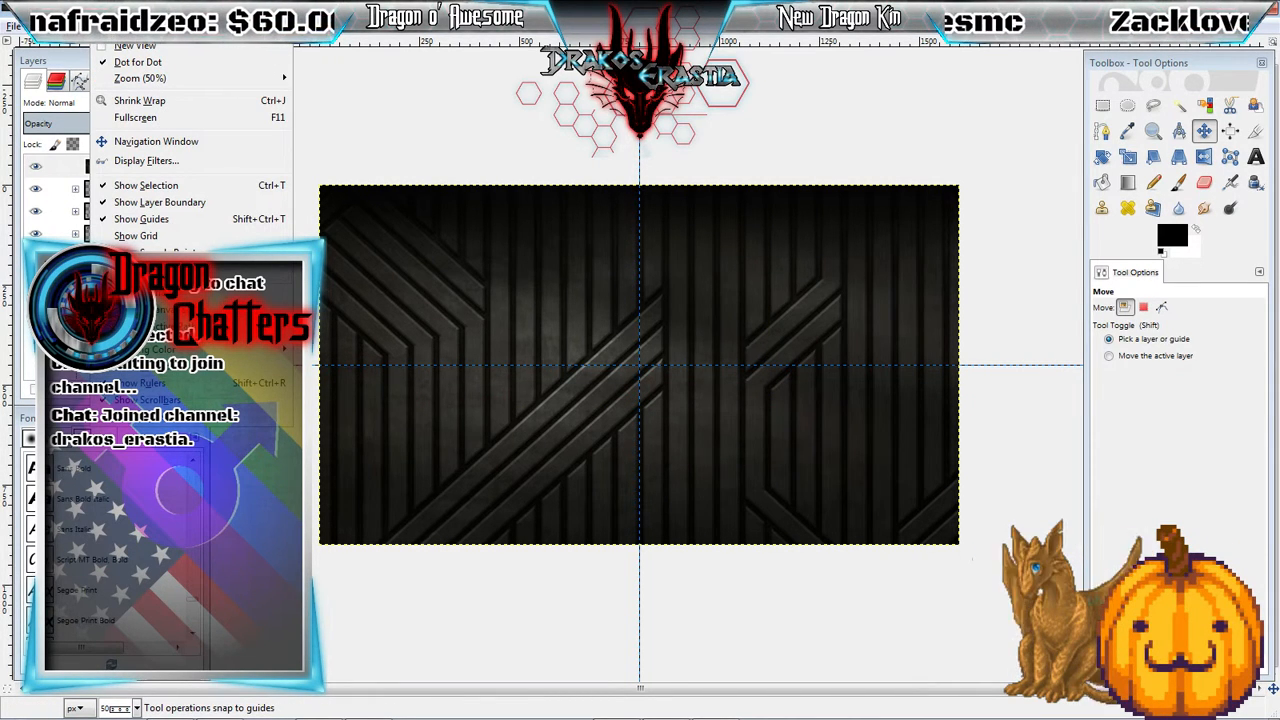
click(140, 252)
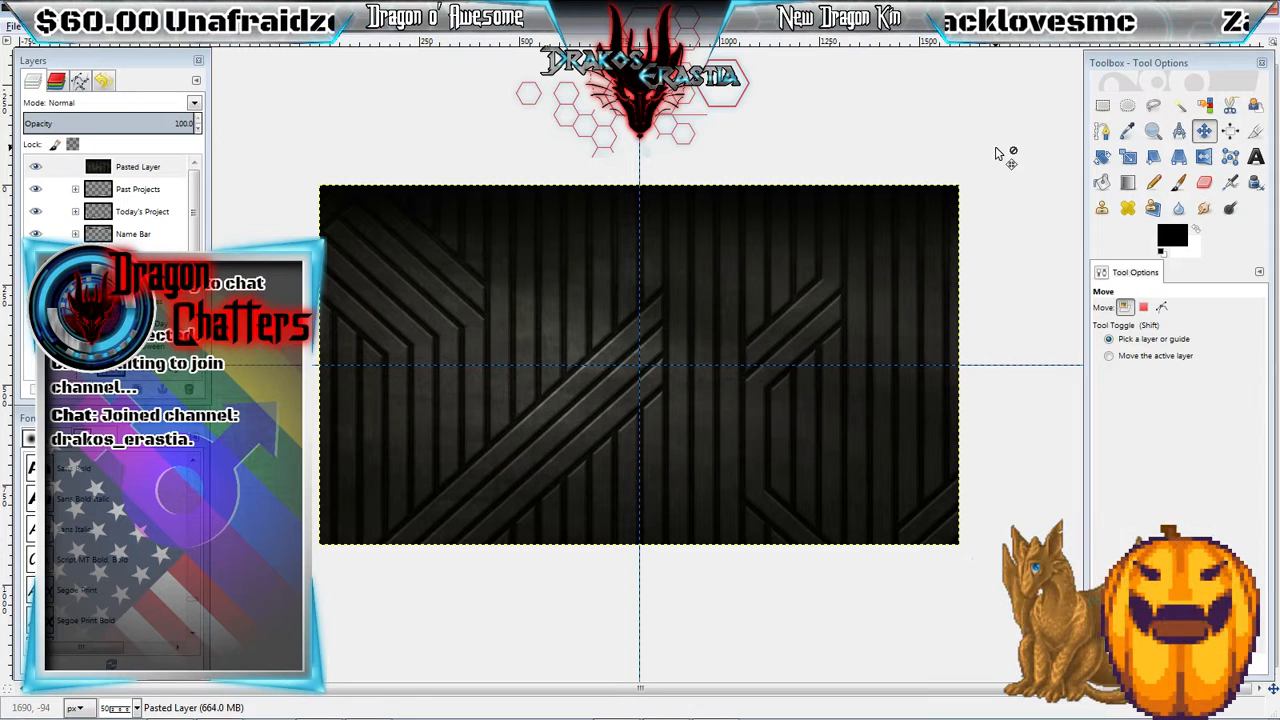
click(134, 25)
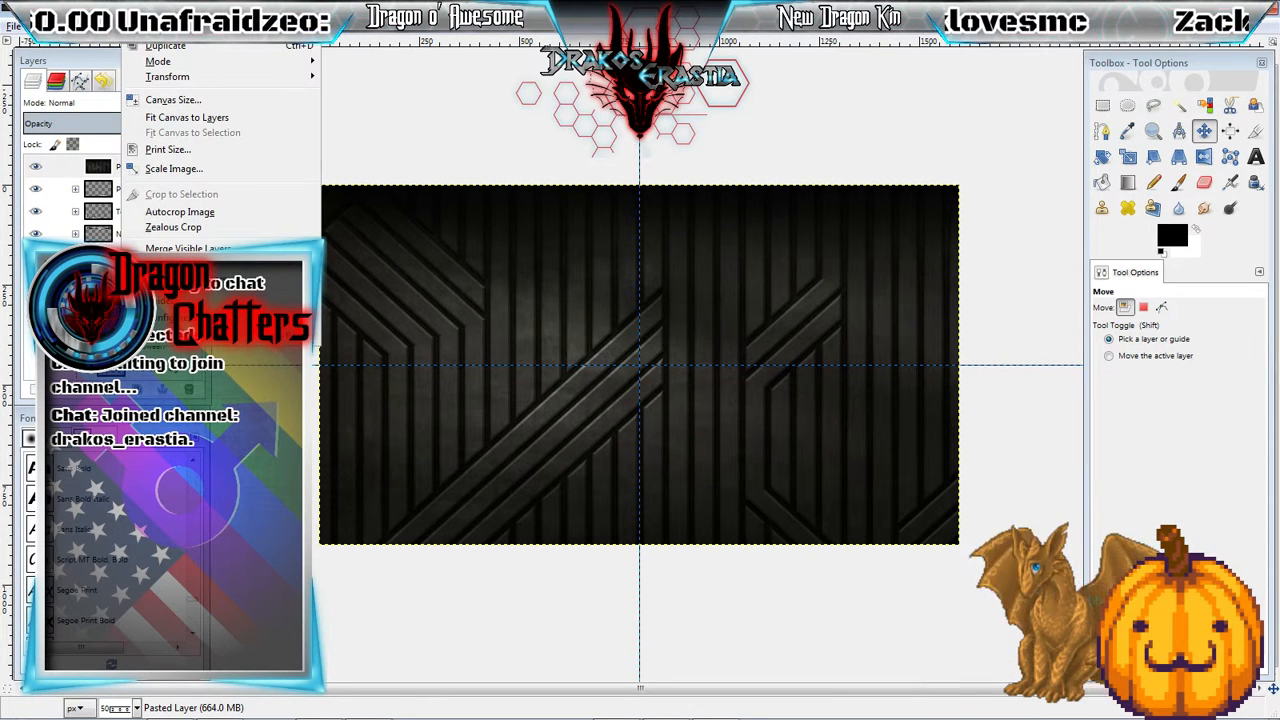
mouse_move(200, 290)
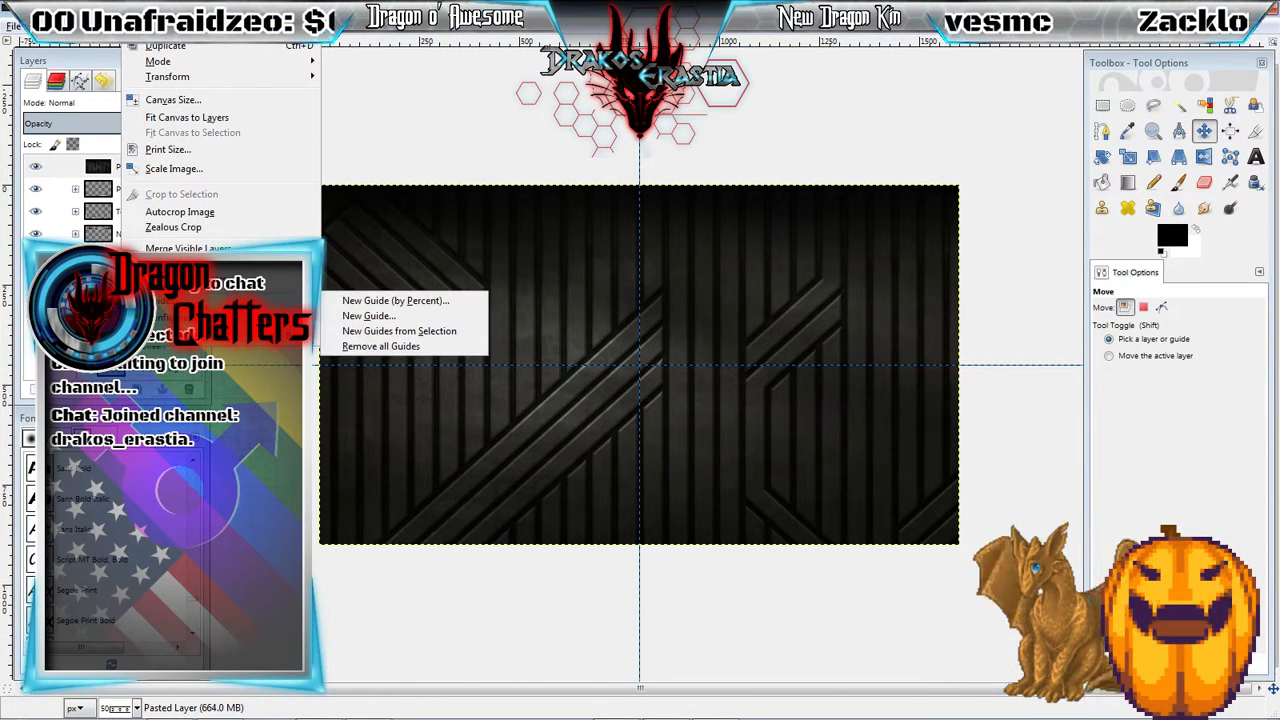
click(390, 299)
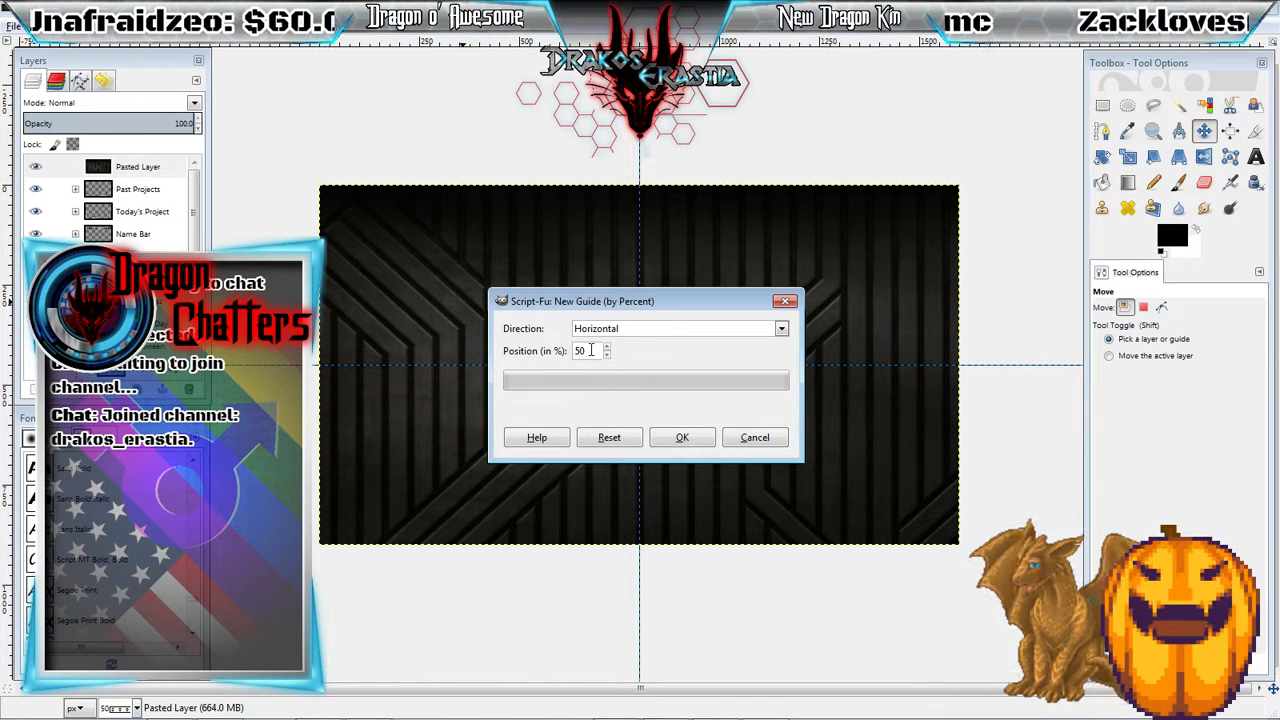
click(613, 333)
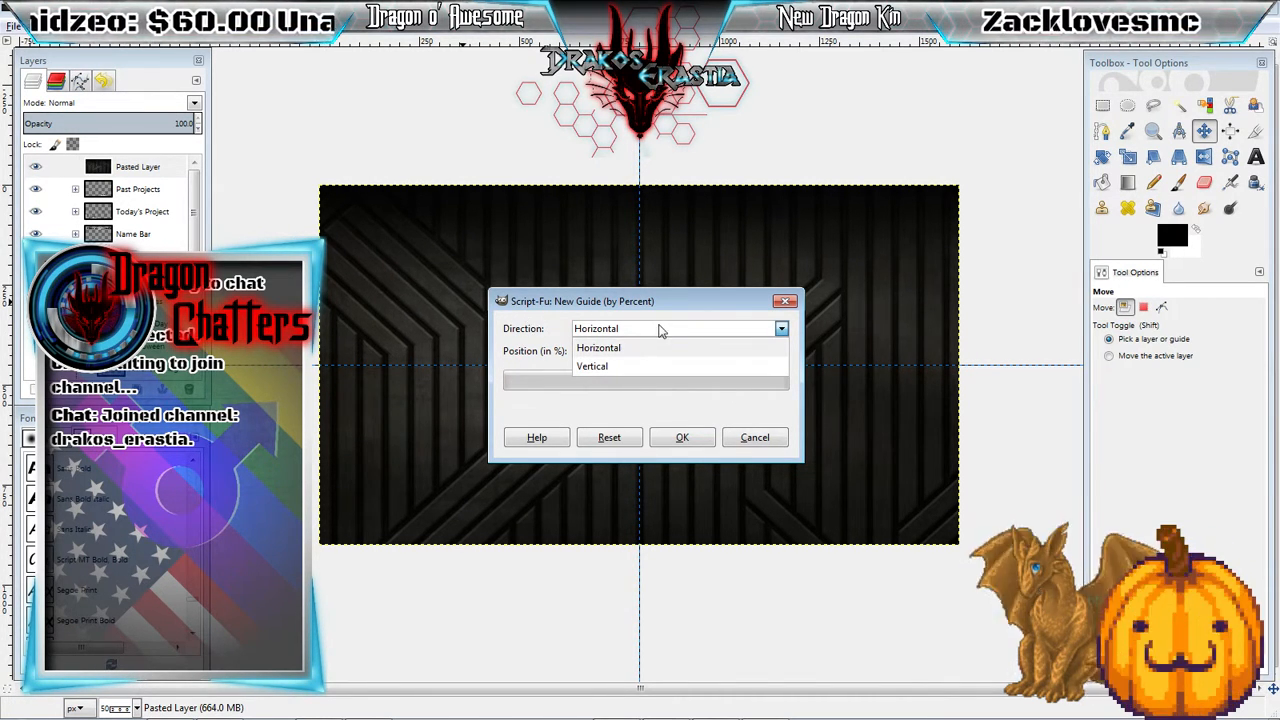
click(526, 330)
click(768, 442)
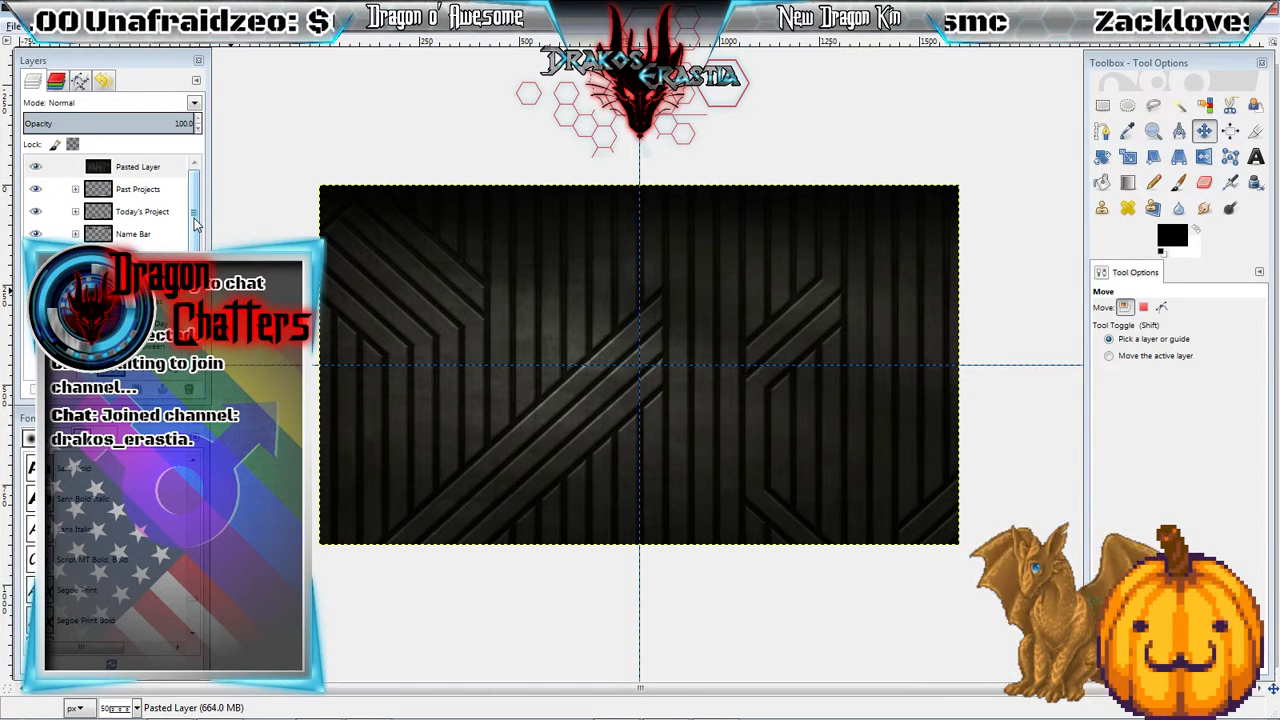
- Move the pasted texture layer from the top of the layer stack down into the Texture #8 group
scroll(196, 226, down, 1)
scroll(200, 220, up, 1)
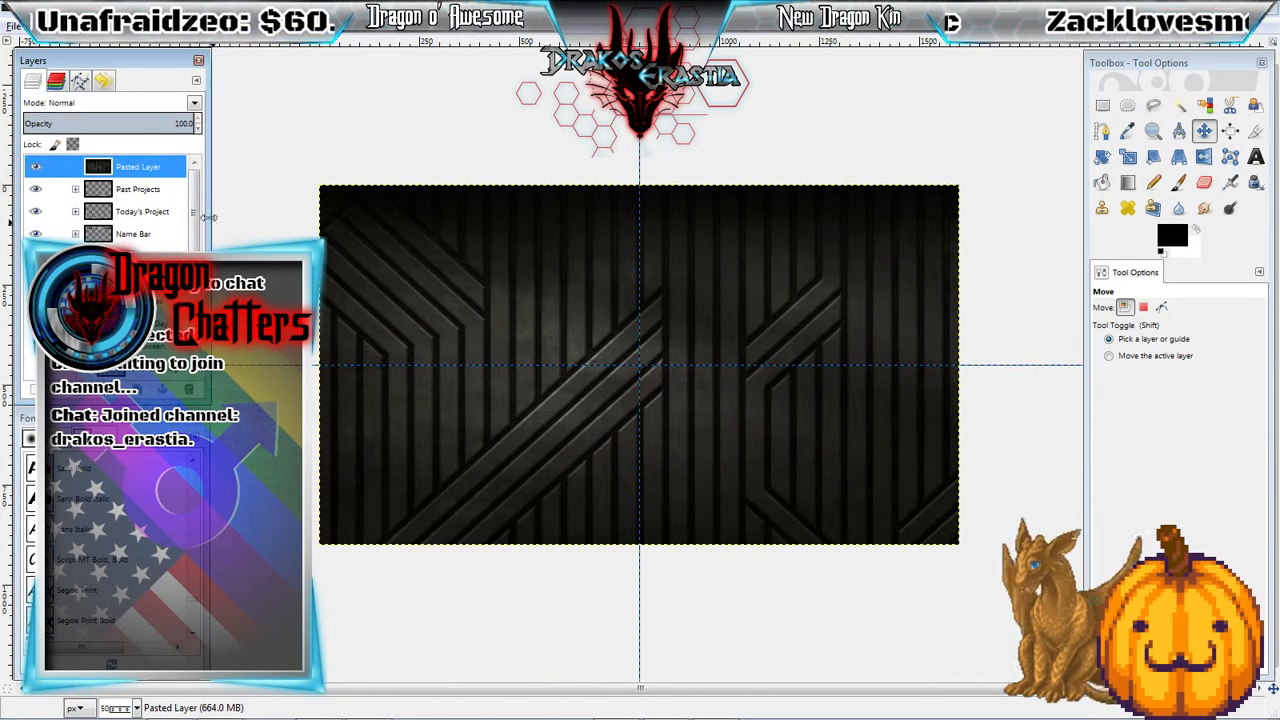
click(150, 168)
scroll(140, 200, down, 5)
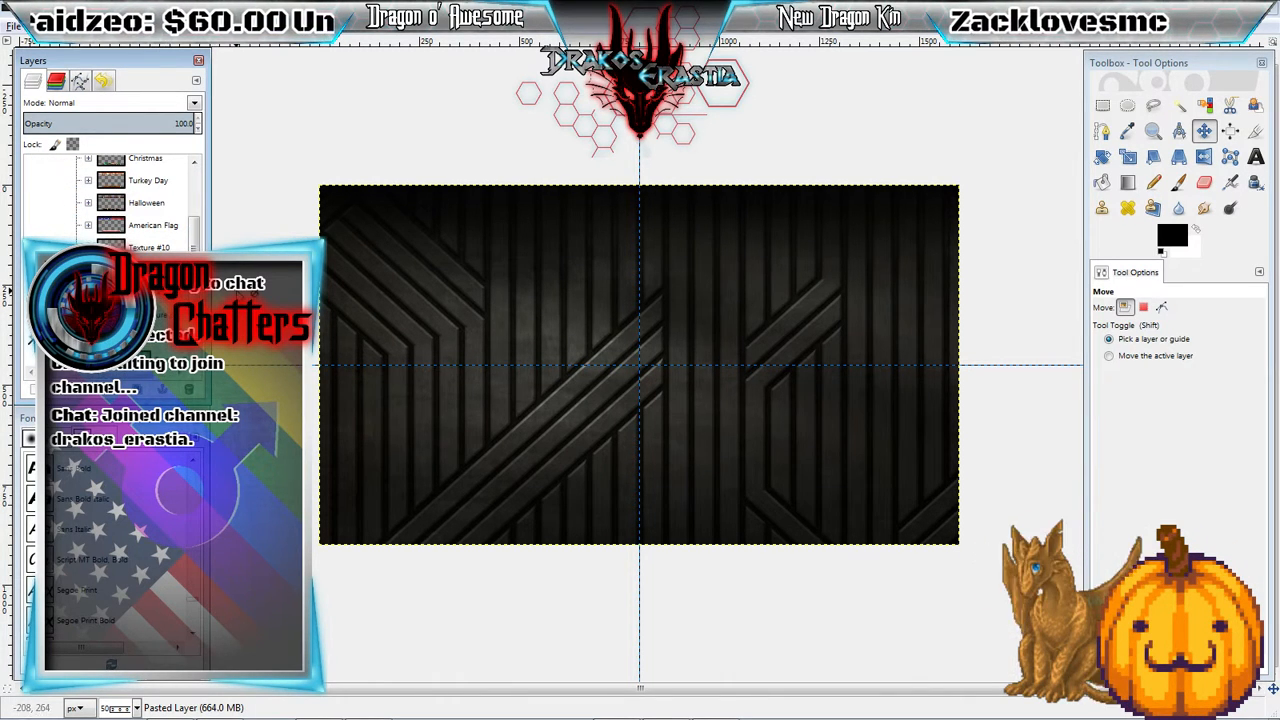
scroll(140, 200, down, 1)
click(140, 332)
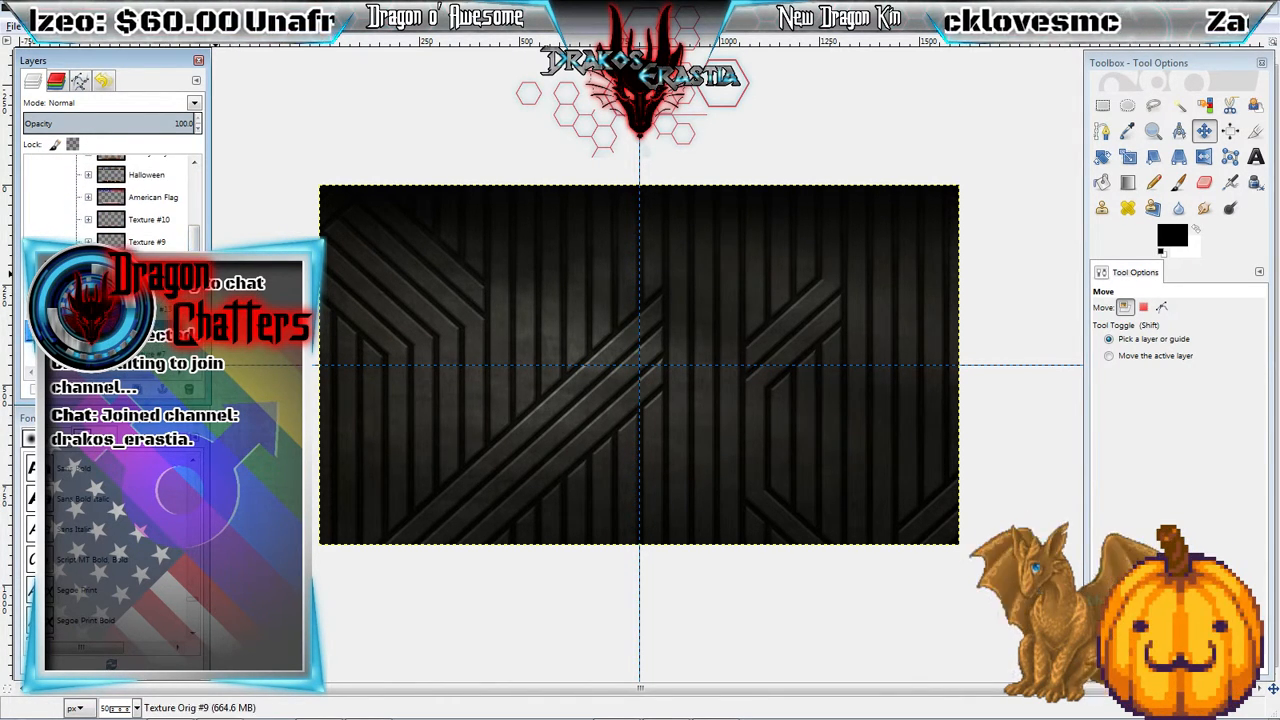
scroll(140, 200, up, 10)
click(150, 167)
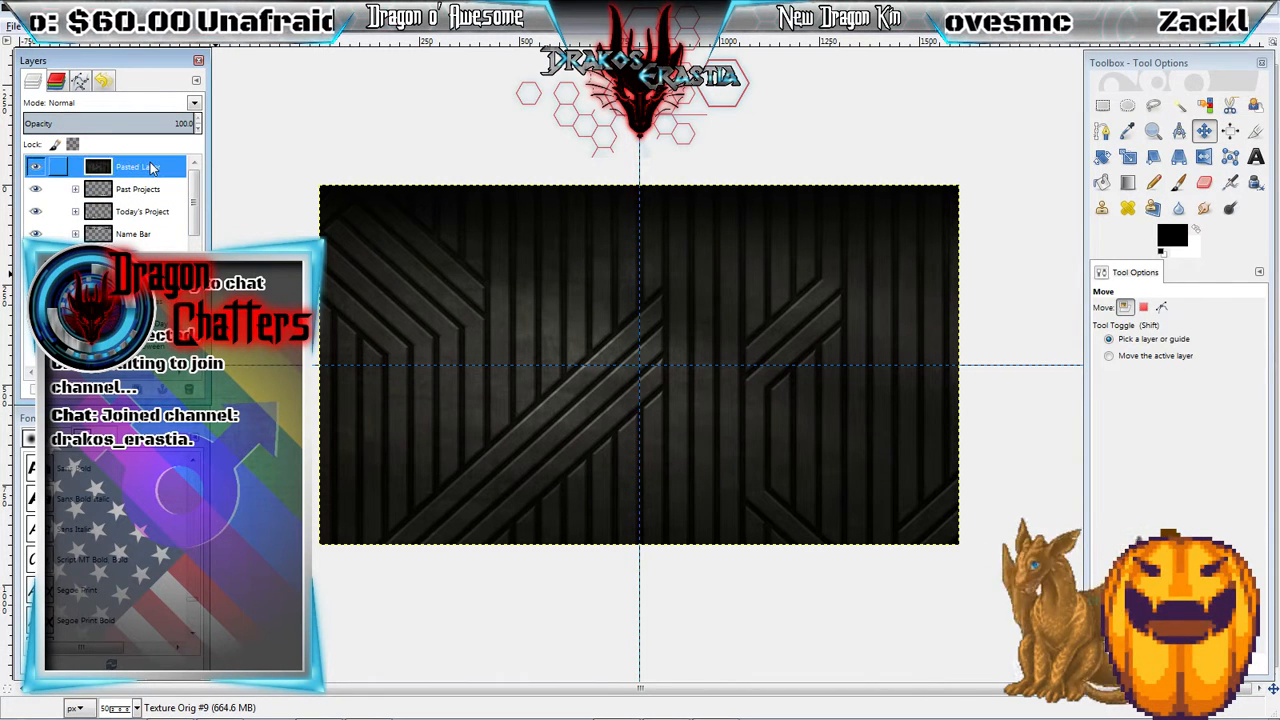
drag(153, 175, 186, 388)
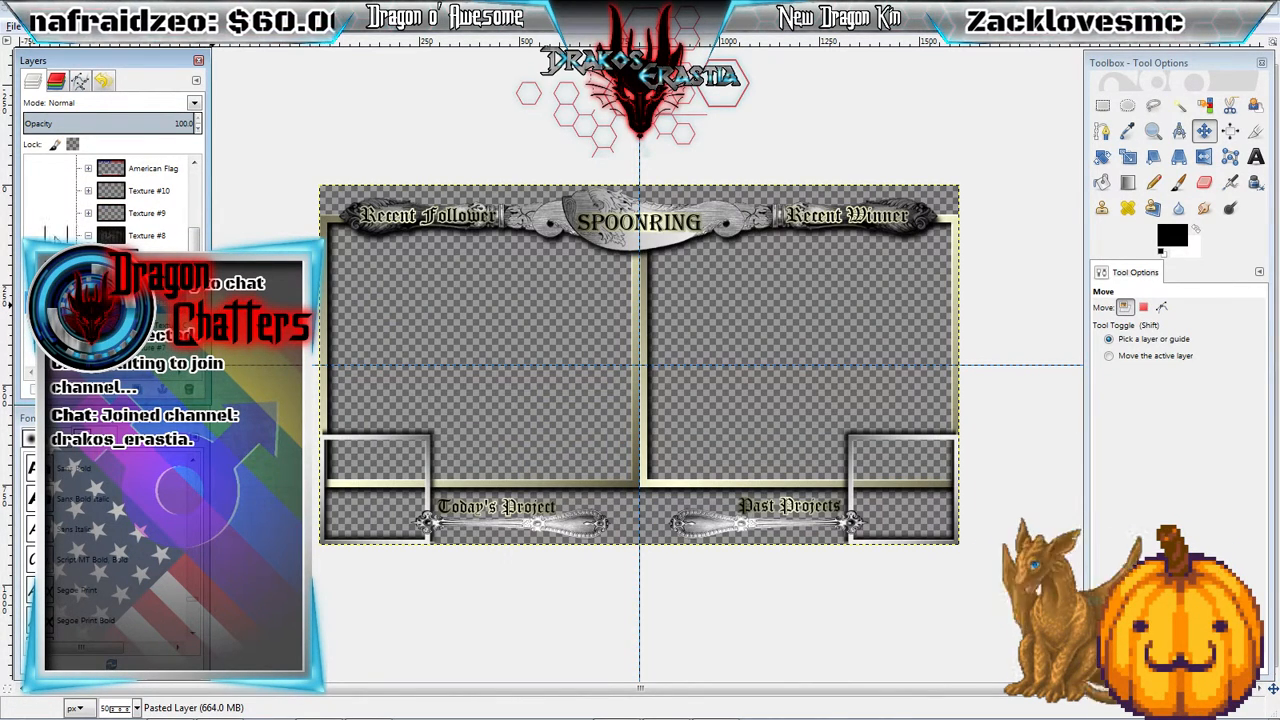
- Show the Texture #8 group and delete the old Texture Orig #9 layer from its Orig #13 subgroup
scroll(110, 200, up, 5)
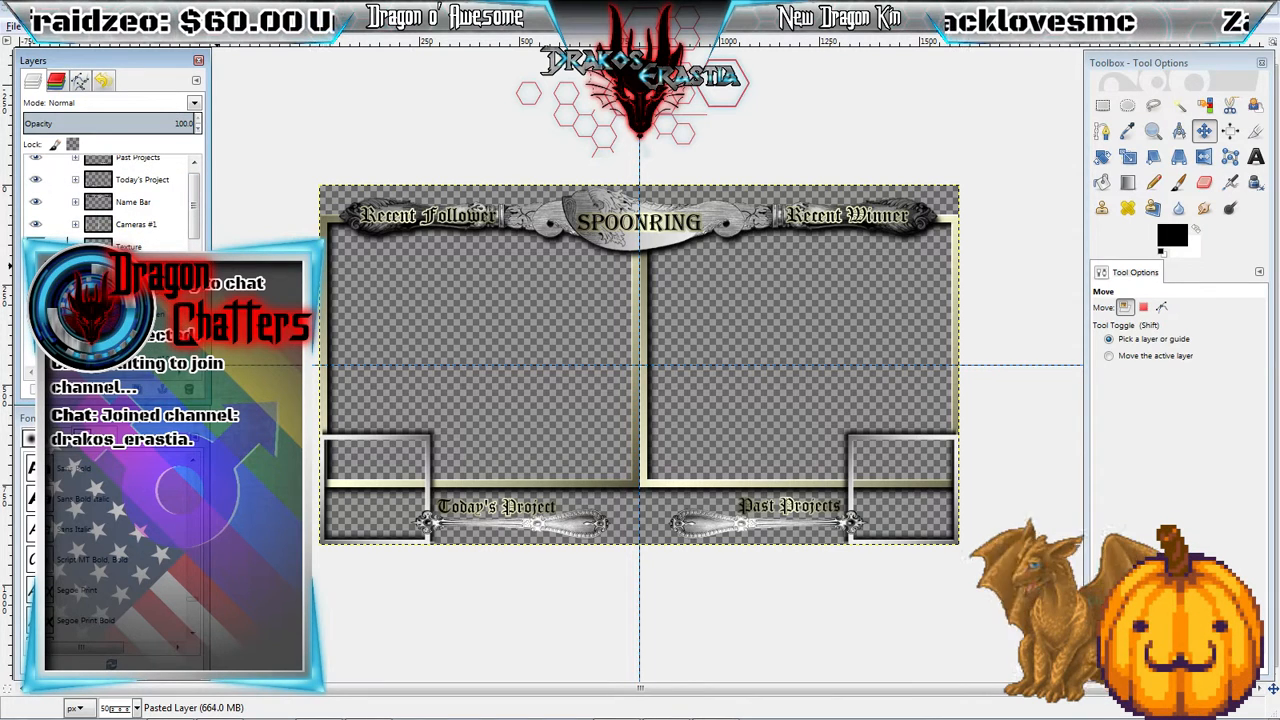
scroll(35, 225, down, 5)
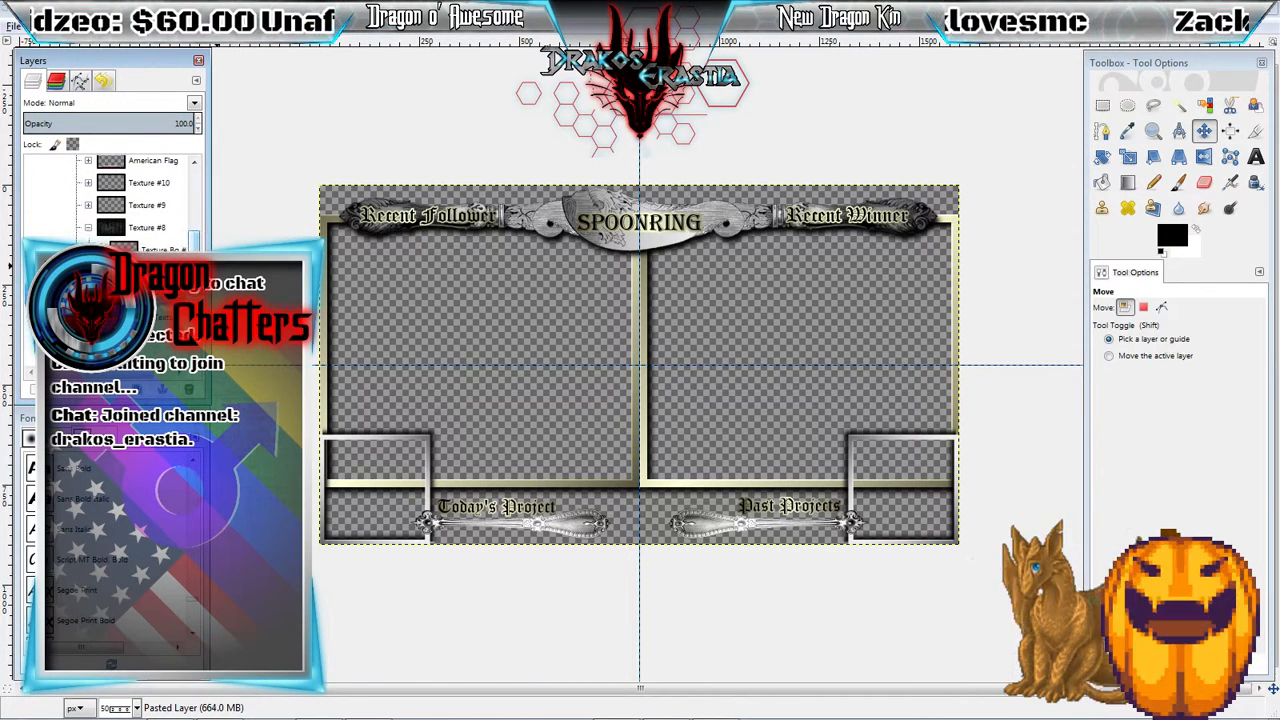
click(35, 228)
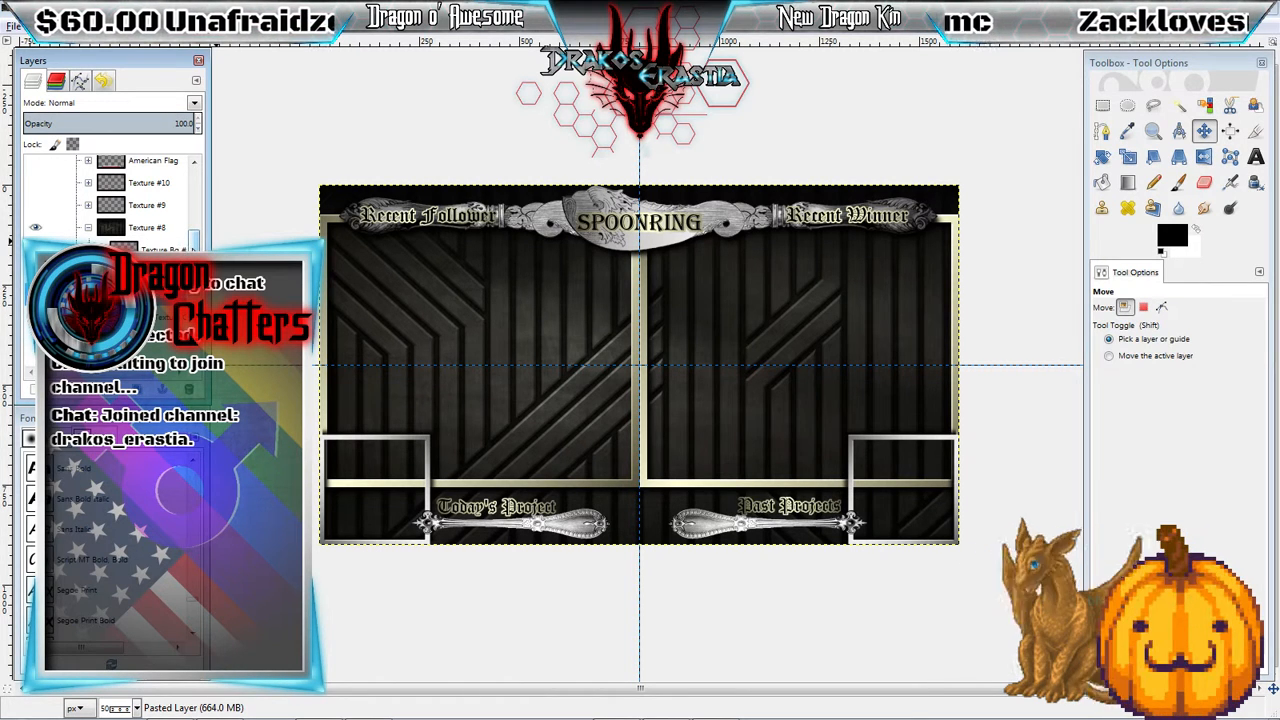
scroll(180, 240, down, 1)
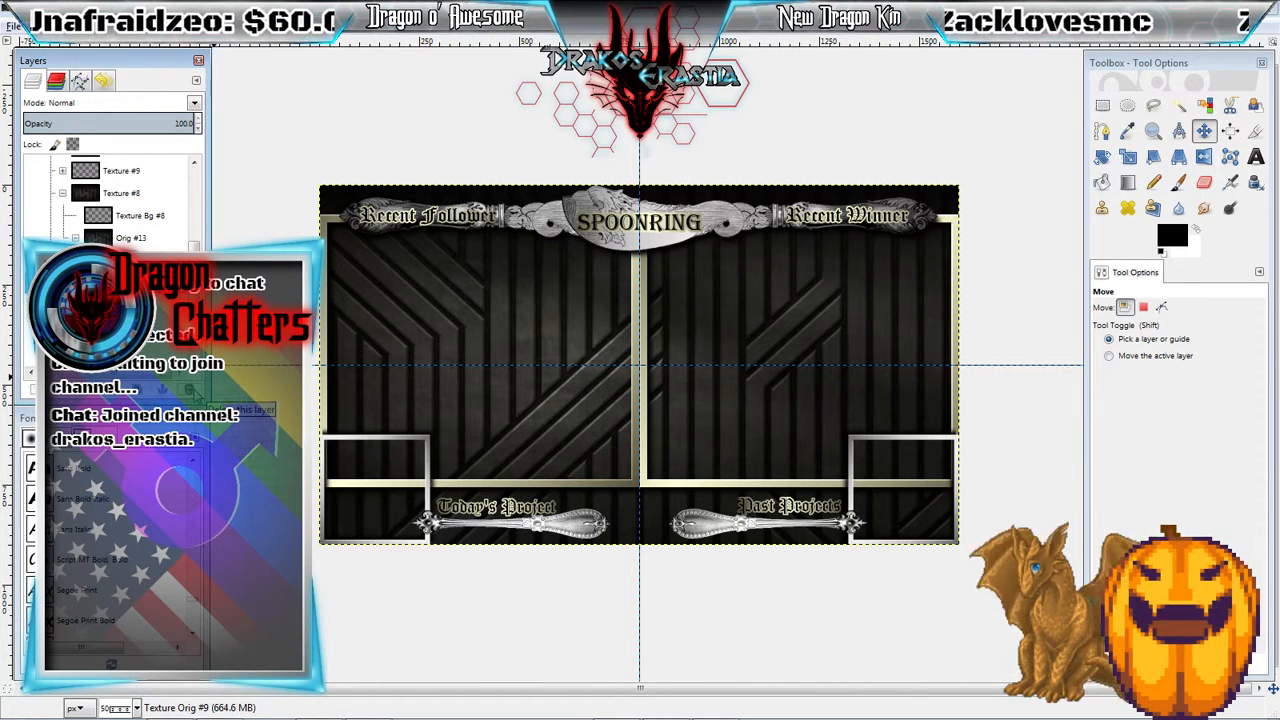
click(193, 391)
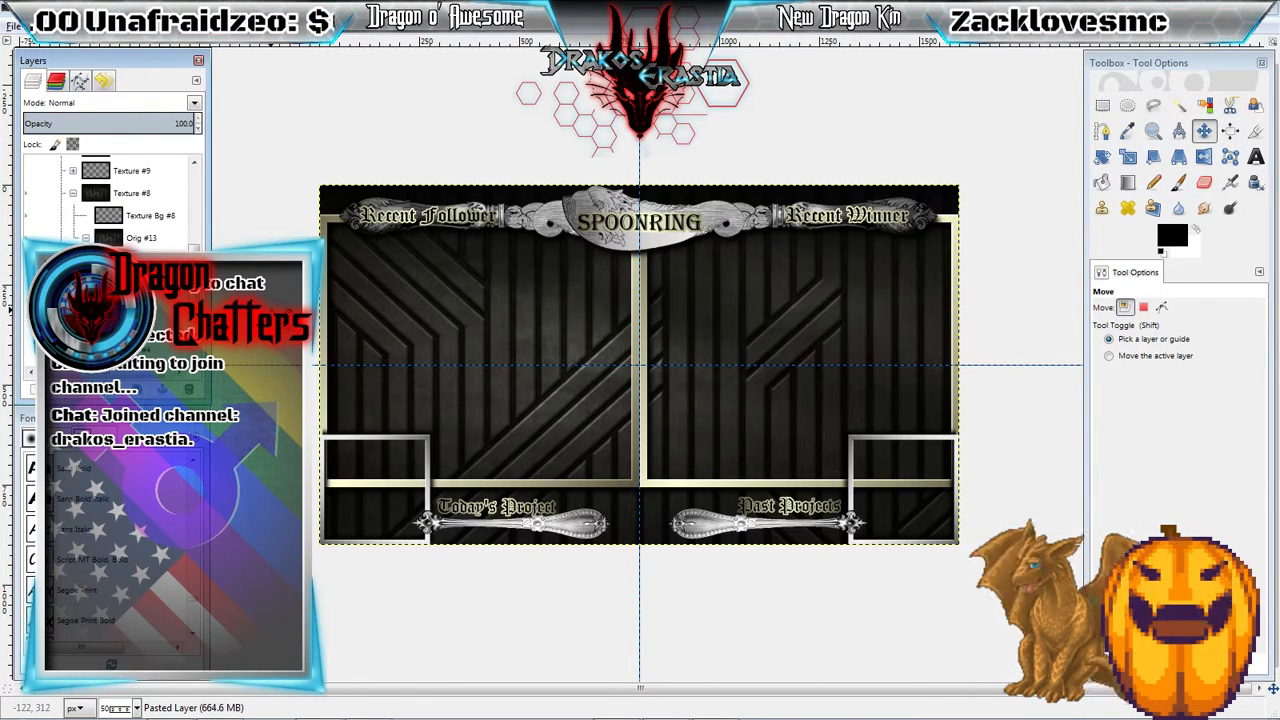
- Move the pasted texture layer into the Orig #13 group and name it Texture Orig
key(ctrl+h)
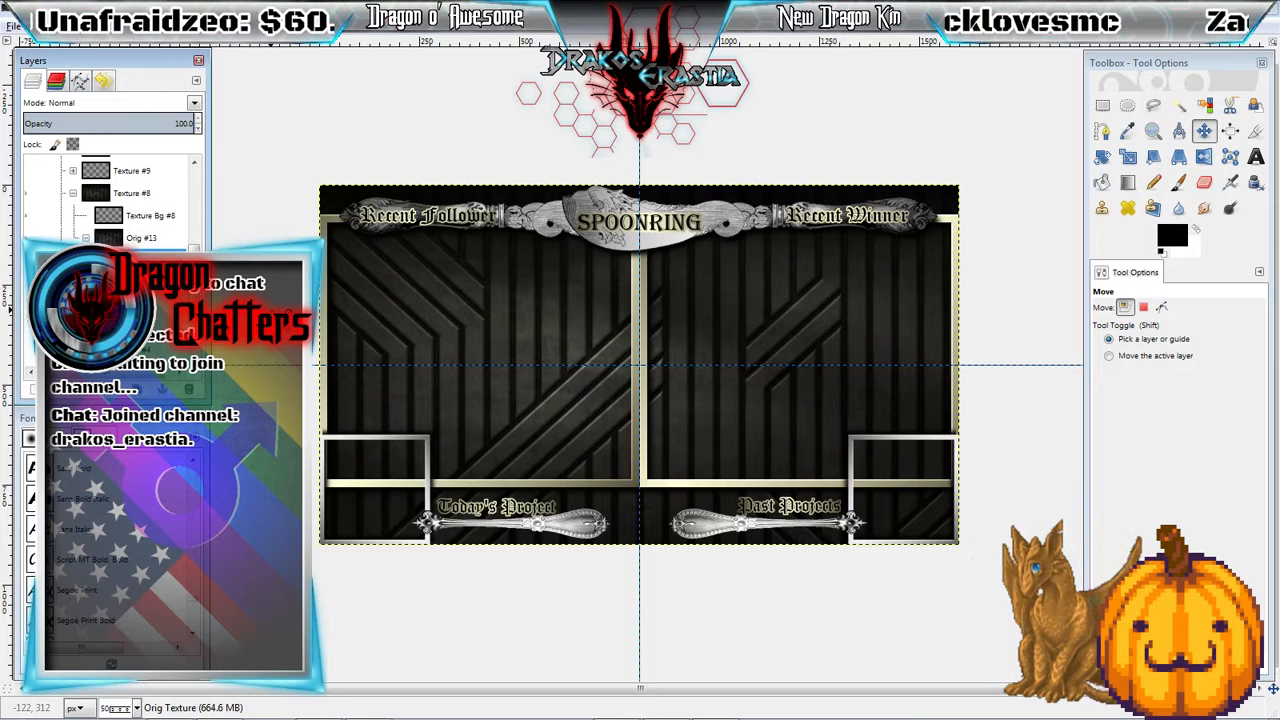
drag(120, 372, 110, 372)
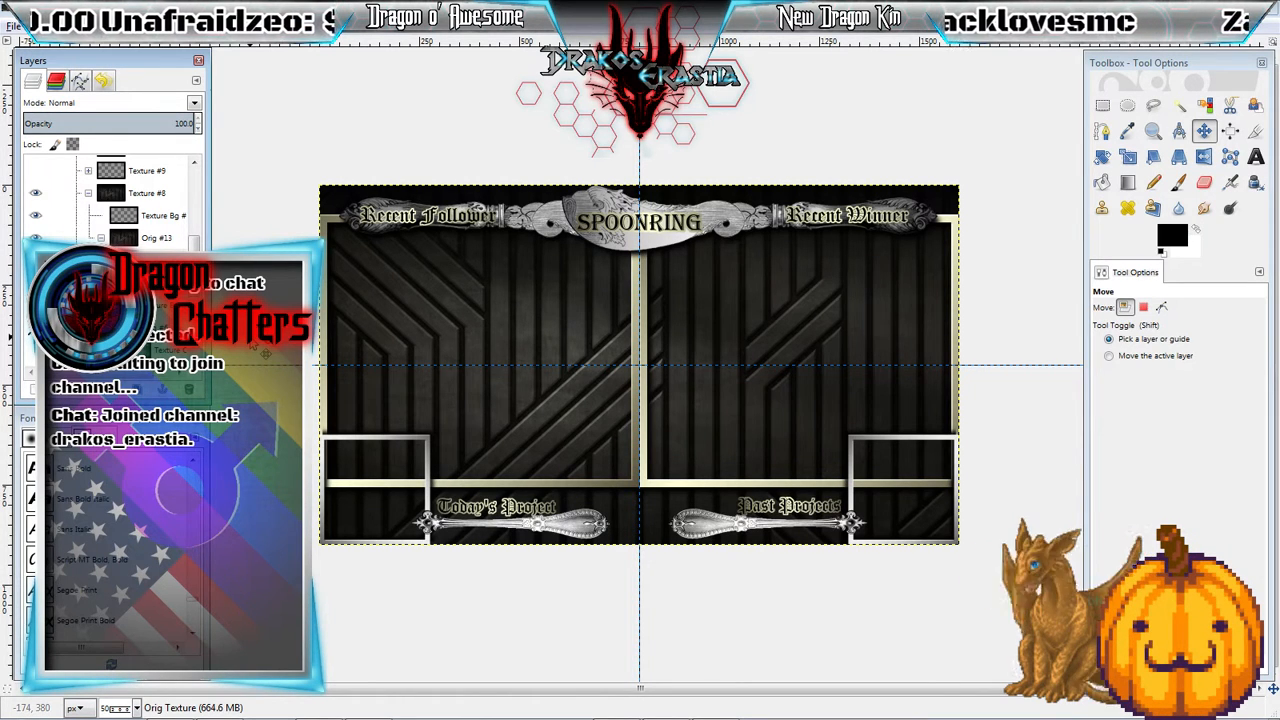
click(150, 250)
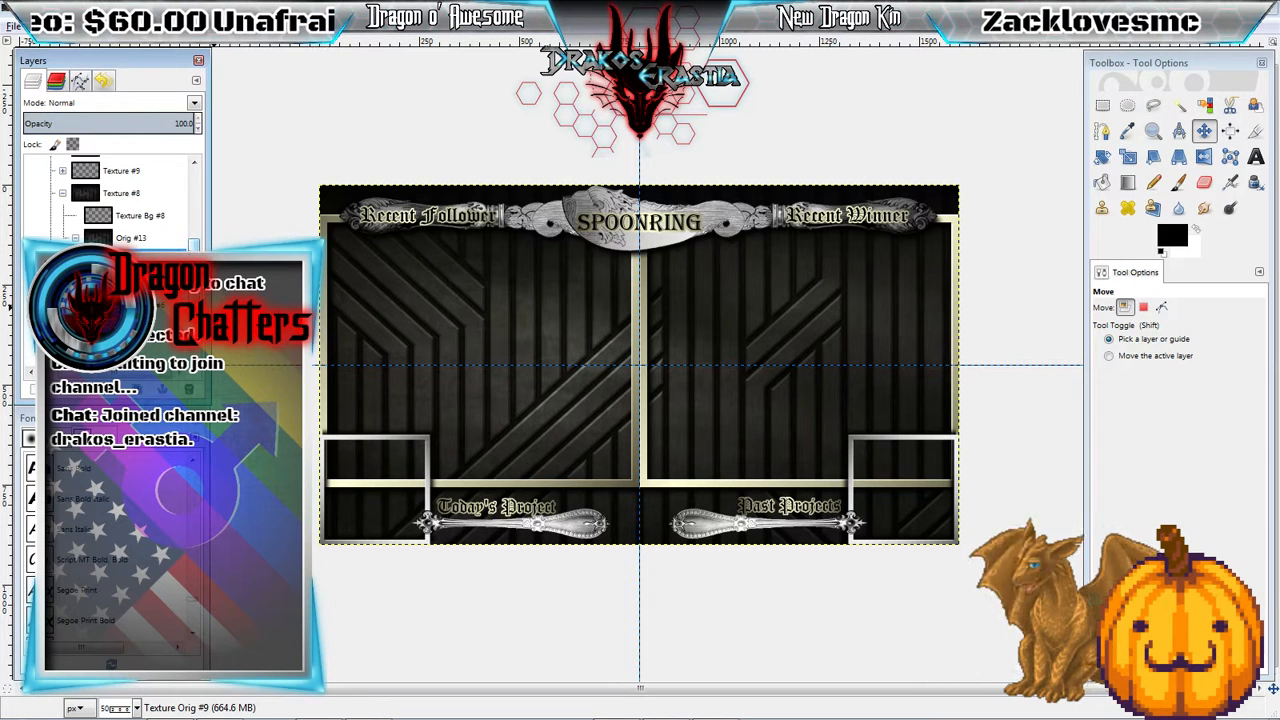
- Create a selection from the alpha of the Texture Bg #6 layer in the Texture #7 group
scroll(110, 210, down, 1)
click(140, 270)
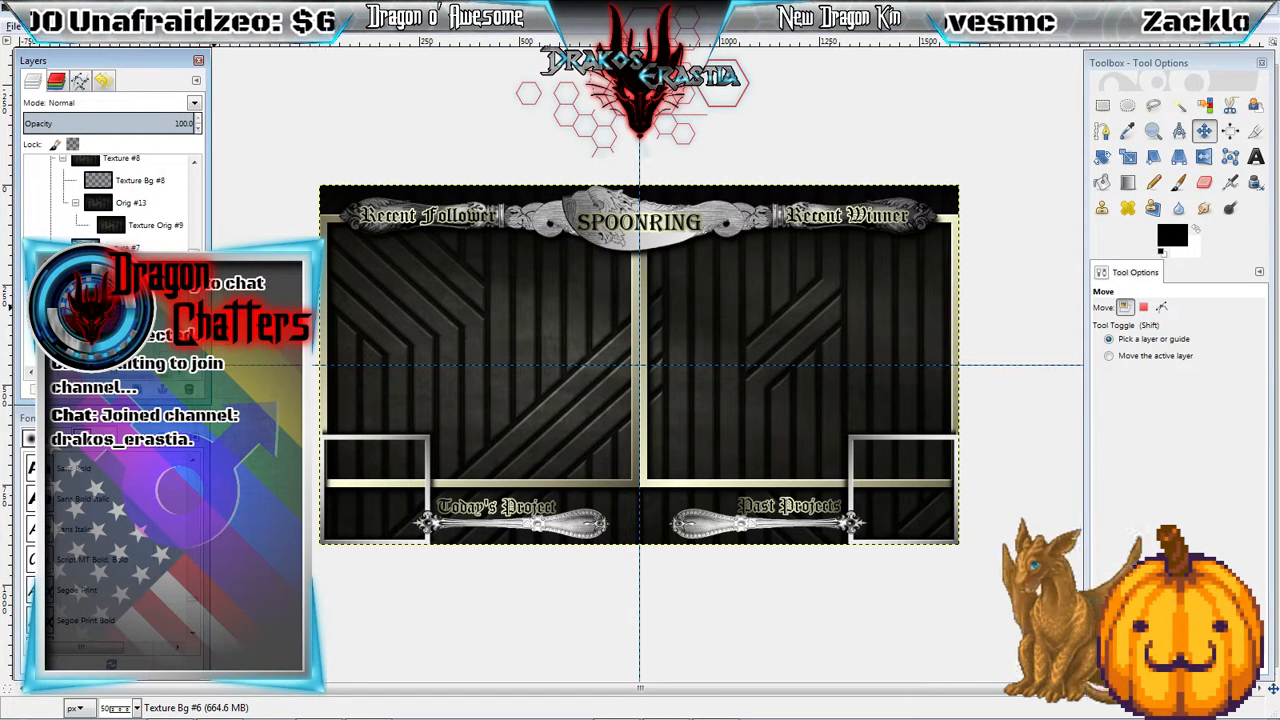
right_click(152, 270)
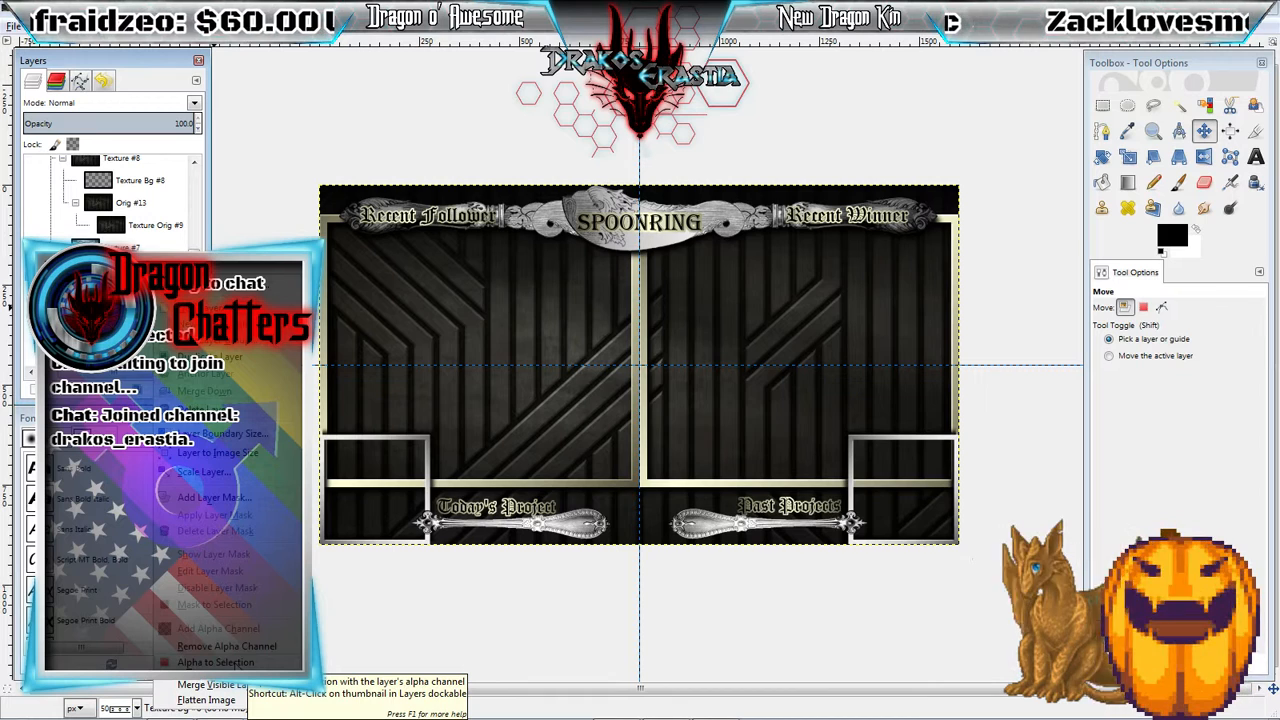
click(232, 662)
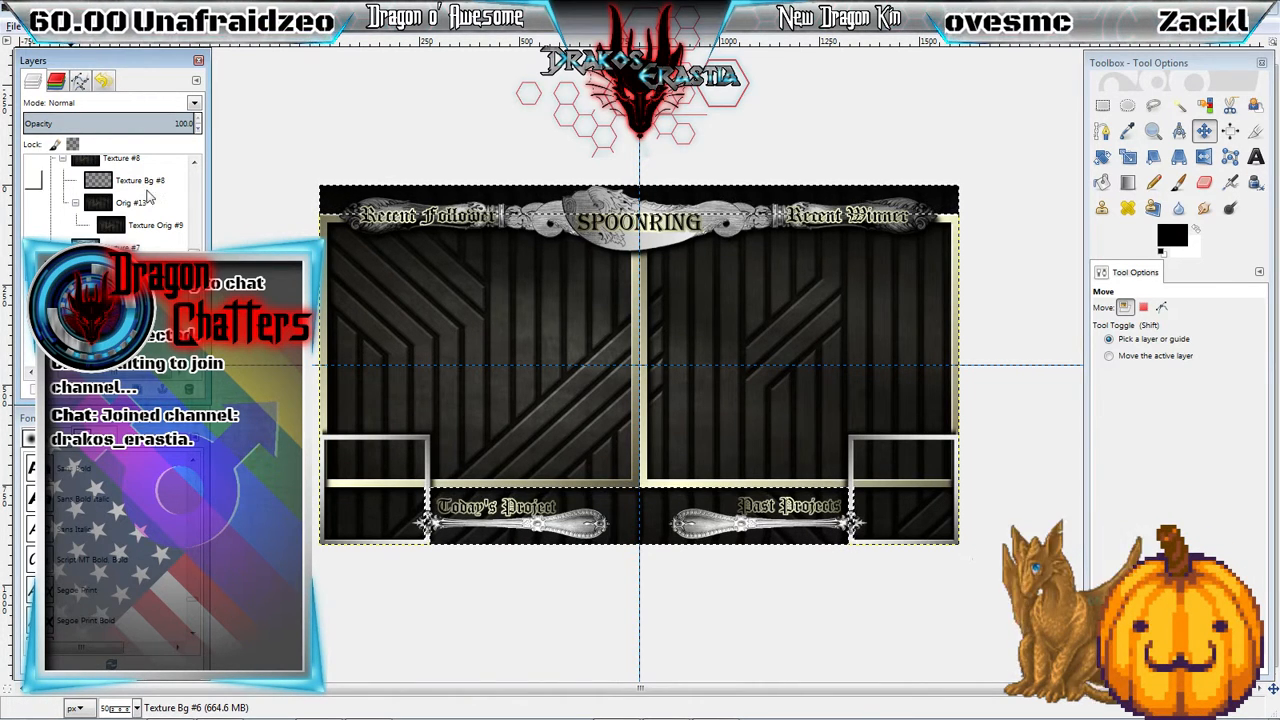
- Duplicate the Texture Orig #9 layer, move the copy above Texture Bg #8 in the Texture #8 group, and merge it down
click(146, 226)
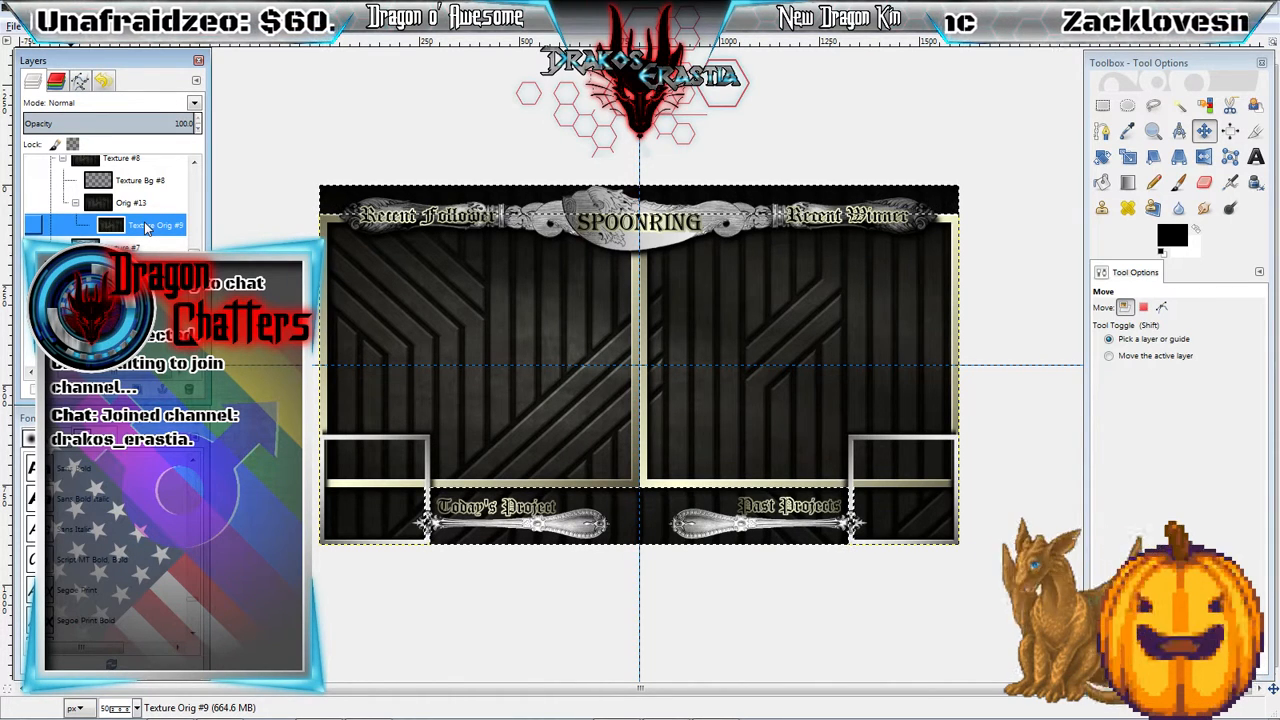
click(145, 391)
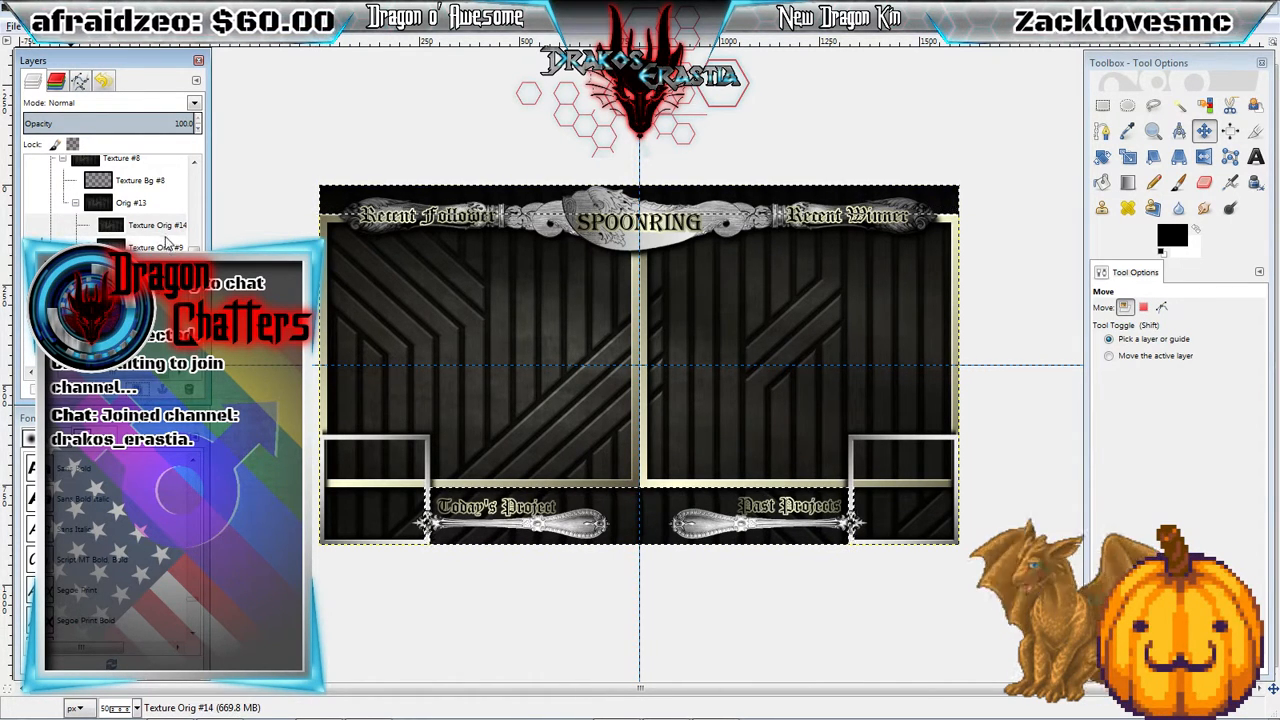
drag(165, 228, 148, 203)
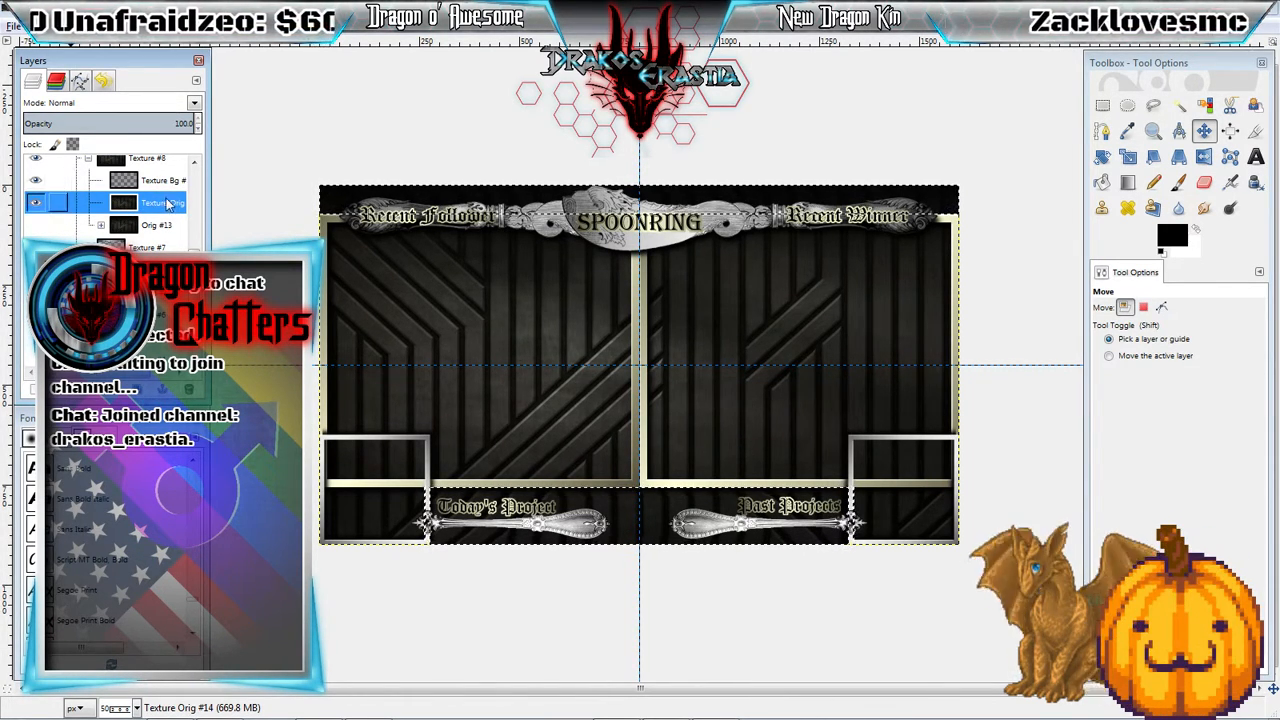
drag(165, 202, 170, 180)
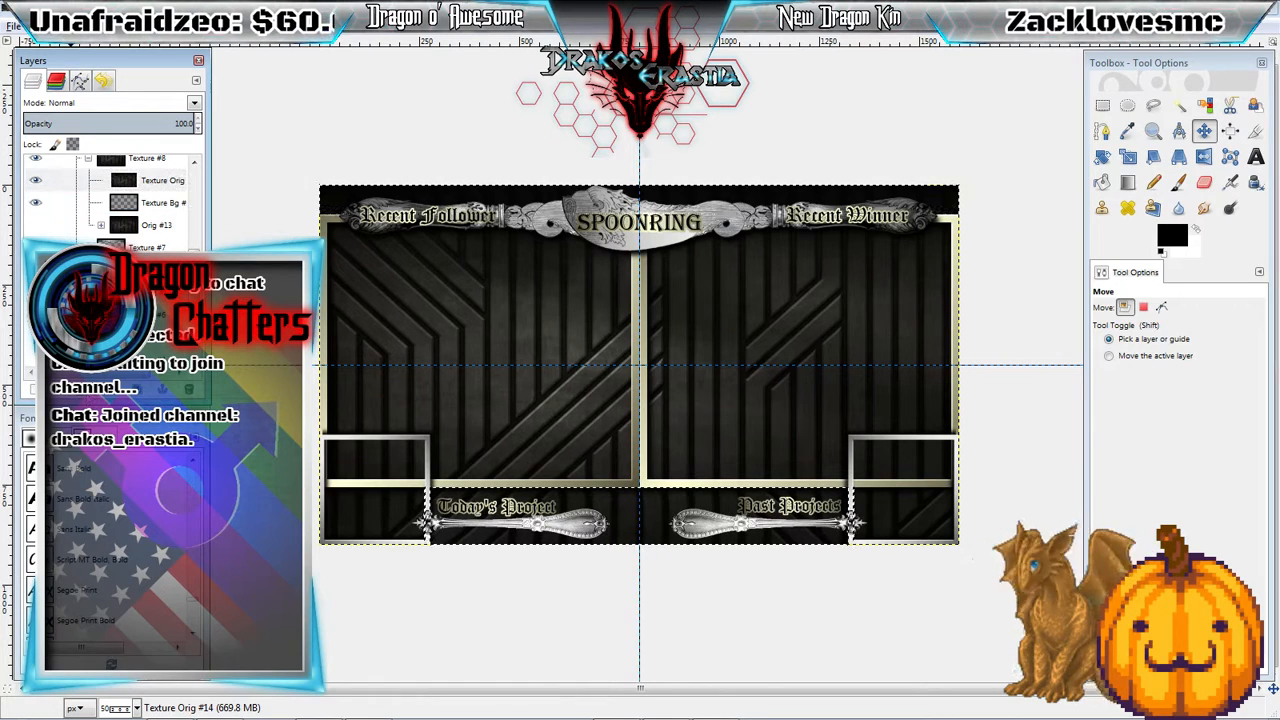
right_click(172, 180)
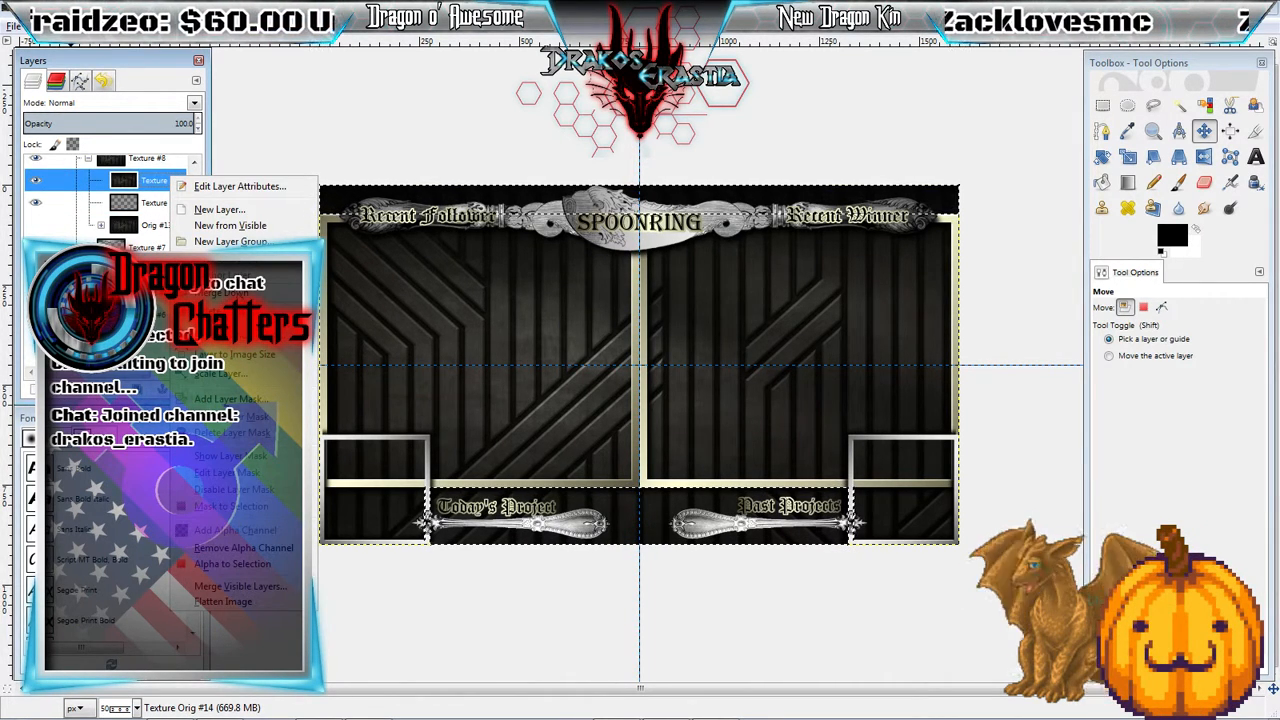
click(224, 293)
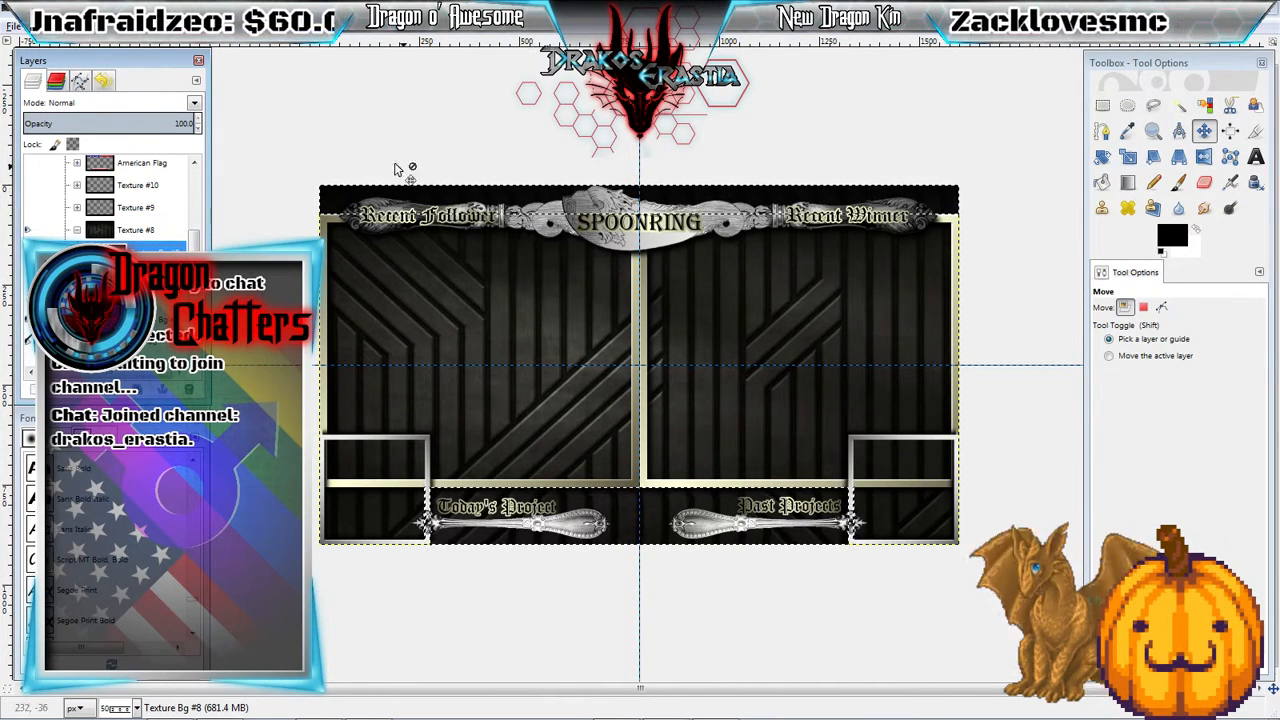
- Invert the selection, delete the Texture Bg #8 content outside the overlay's background bands, and drop the selection
click(74, 26)
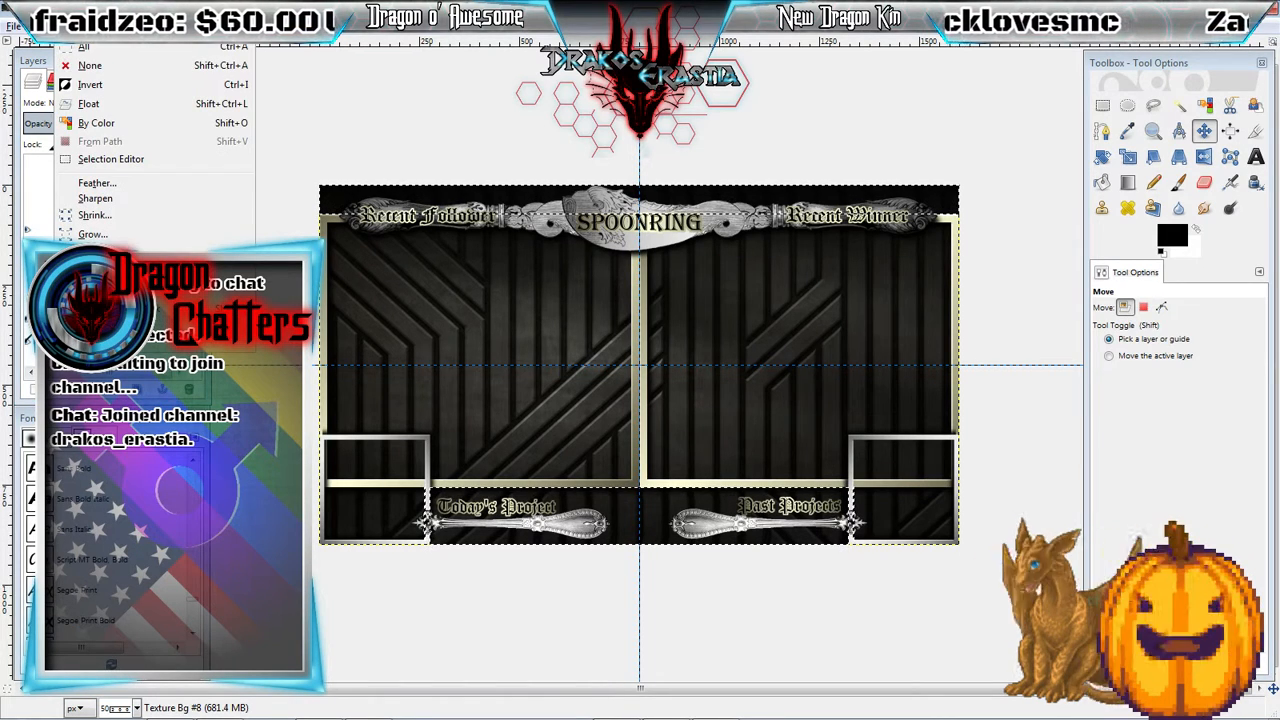
click(90, 85)
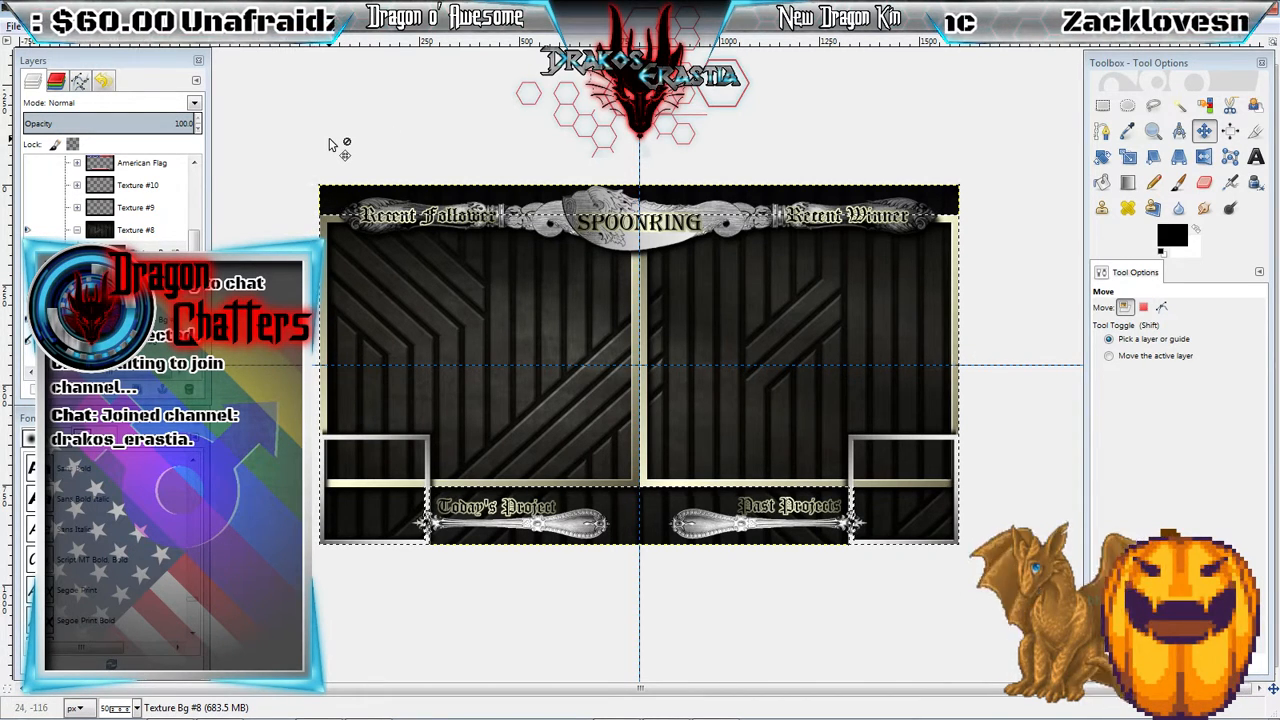
key(Delete)
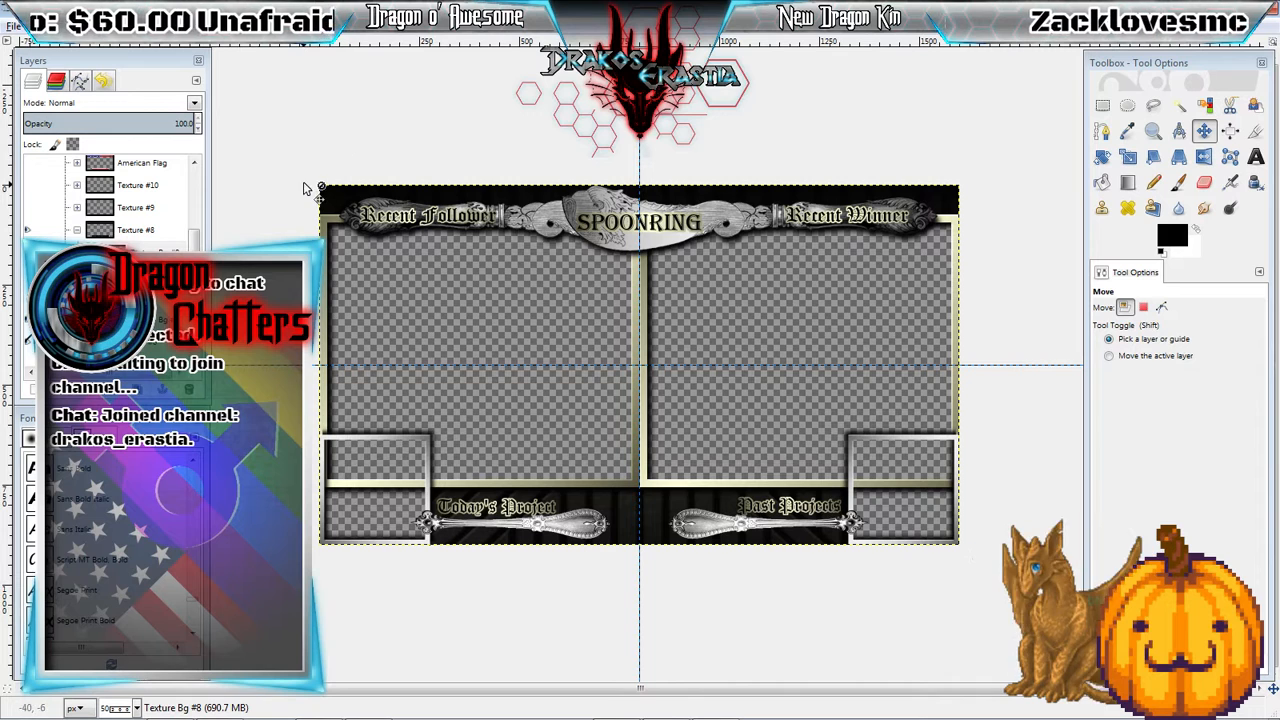
click(337, 222)
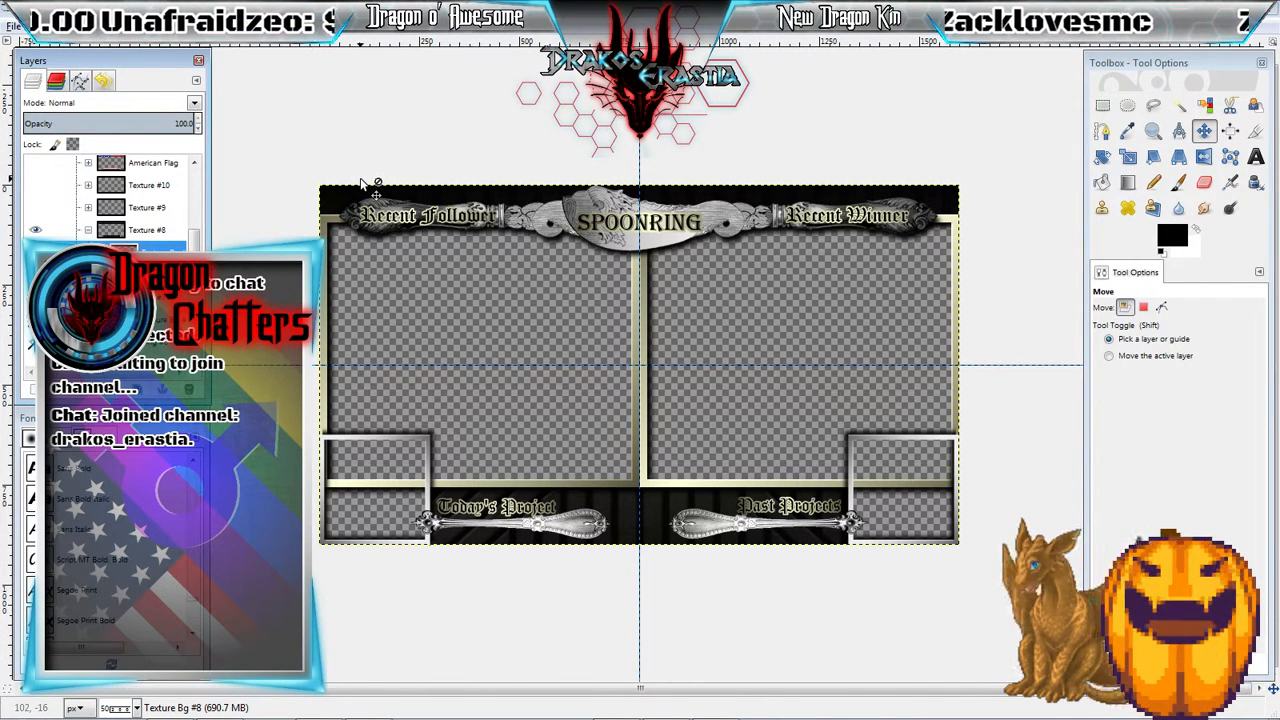
- Hide the Texture #8 group and its texture
key(Delete)
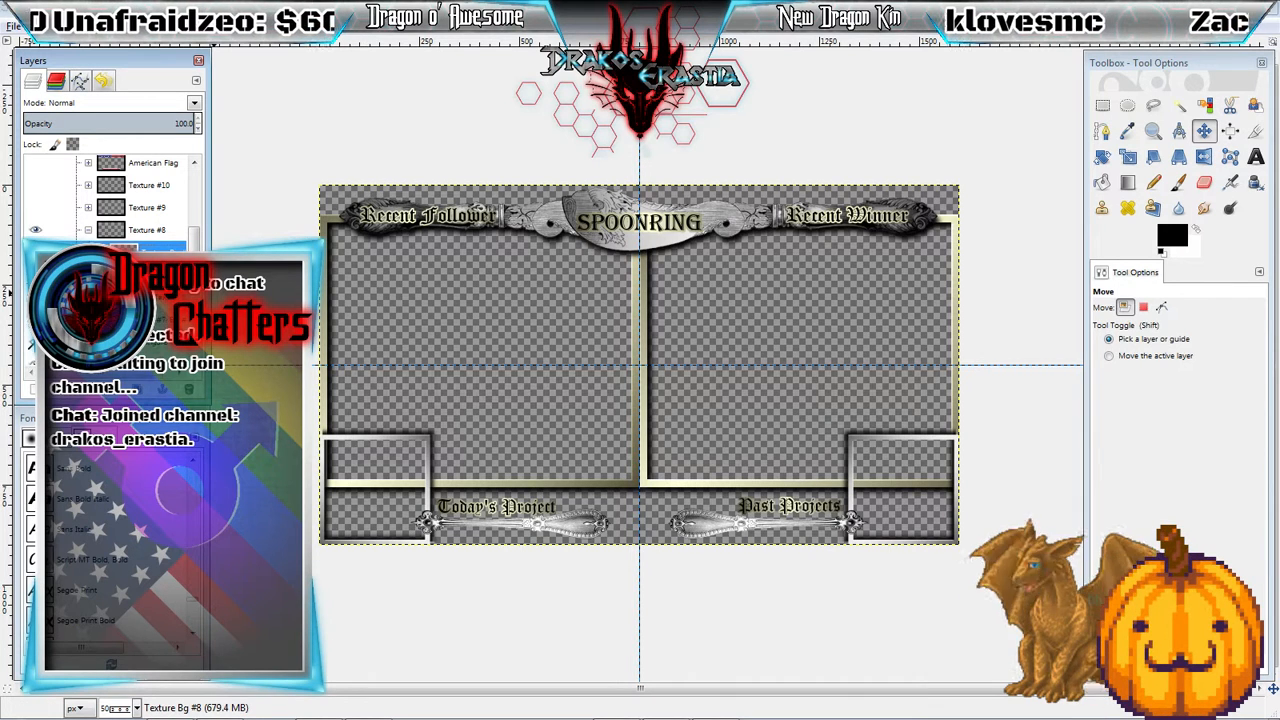
click(140, 274)
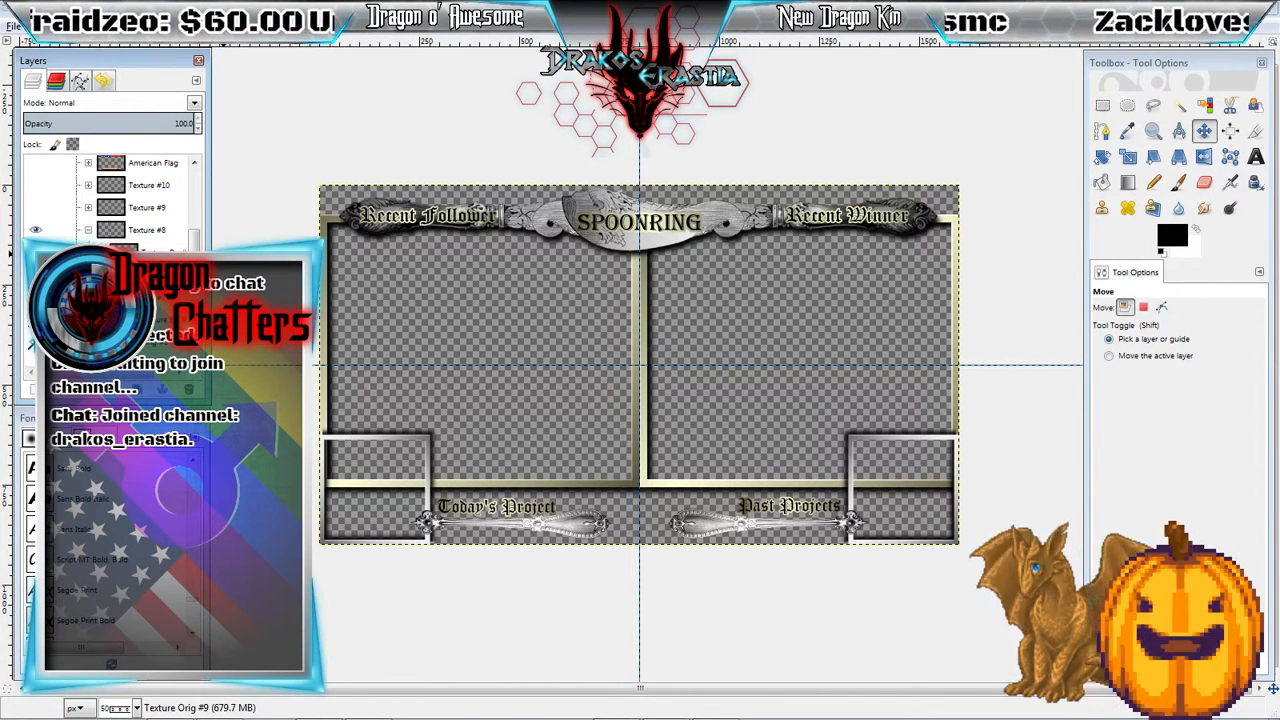
click(35, 229)
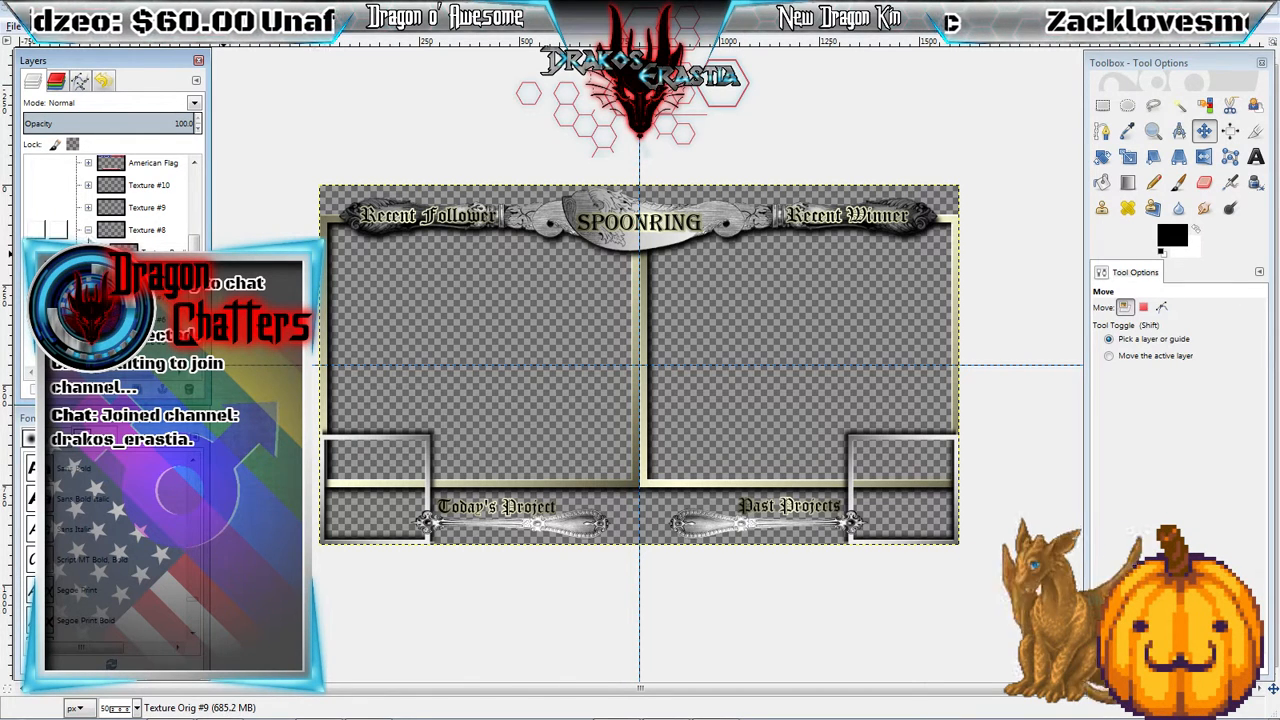
- Show the Halloween pumpkin texture and hide the Past Projects, Today's Project, Name Bar and Cameras #1 groups
scroll(110, 200, up, 5)
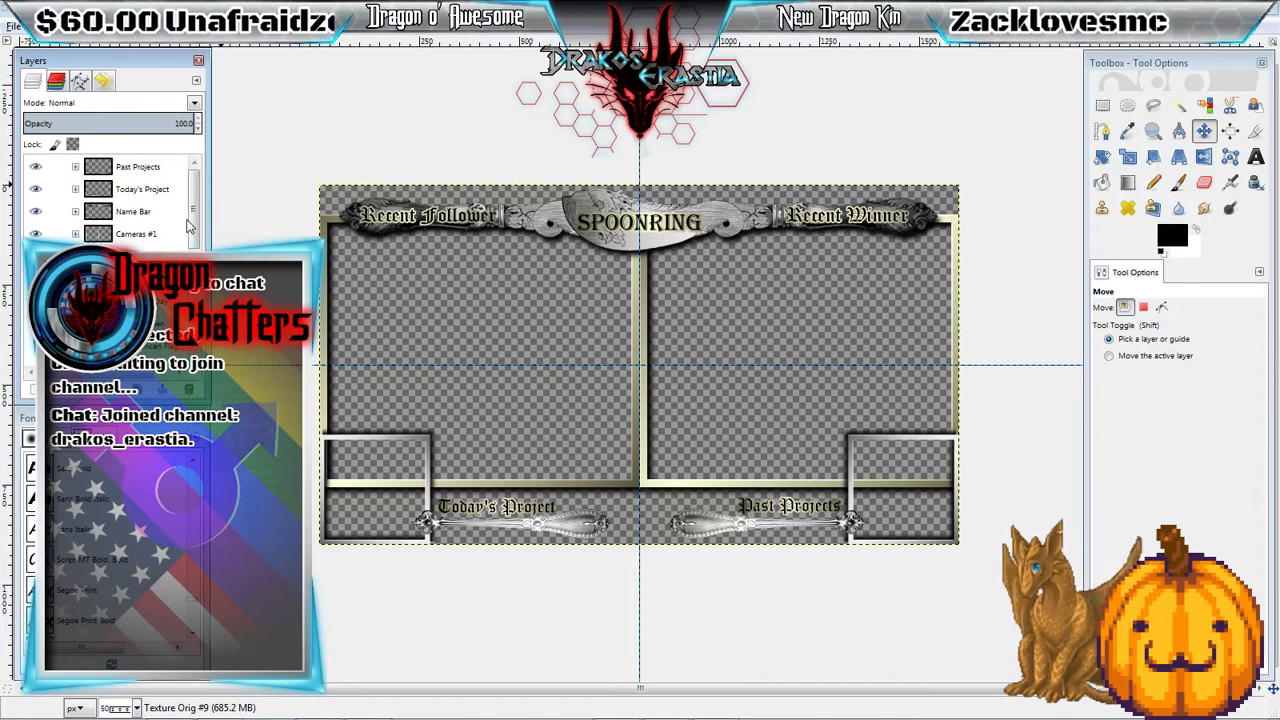
scroll(195, 215, down, 2)
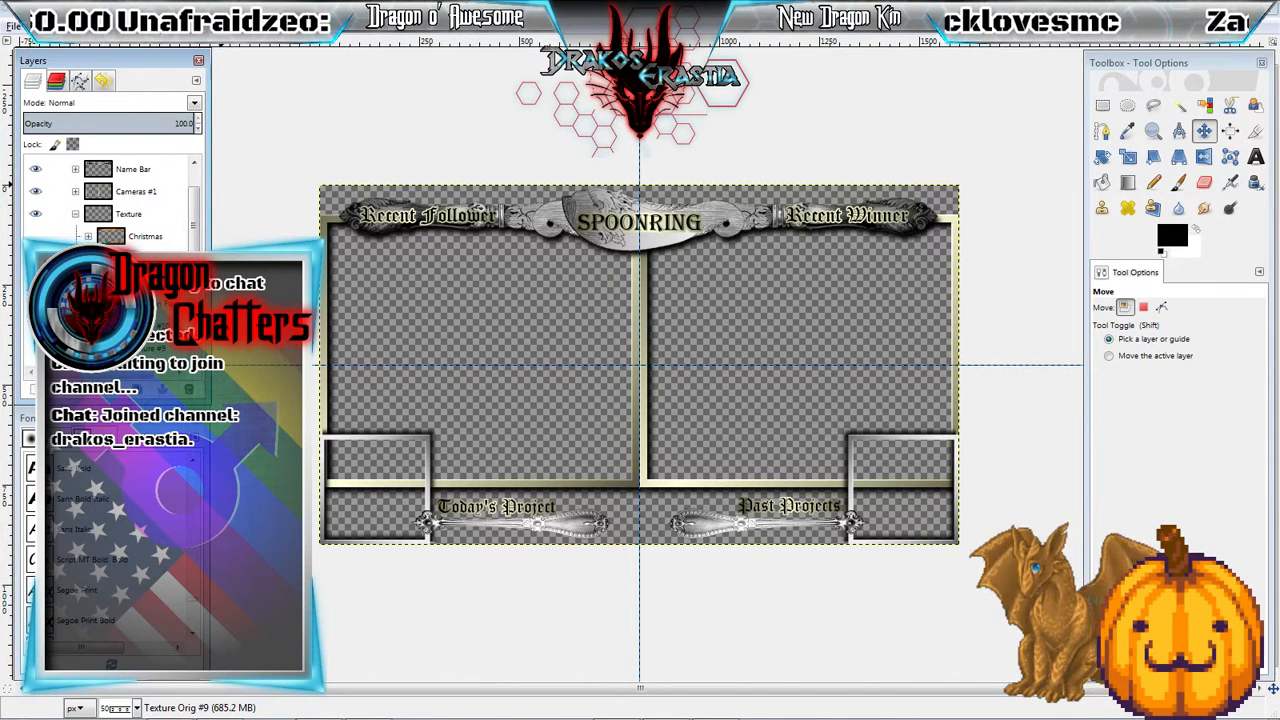
scroll(40, 180, up, 2)
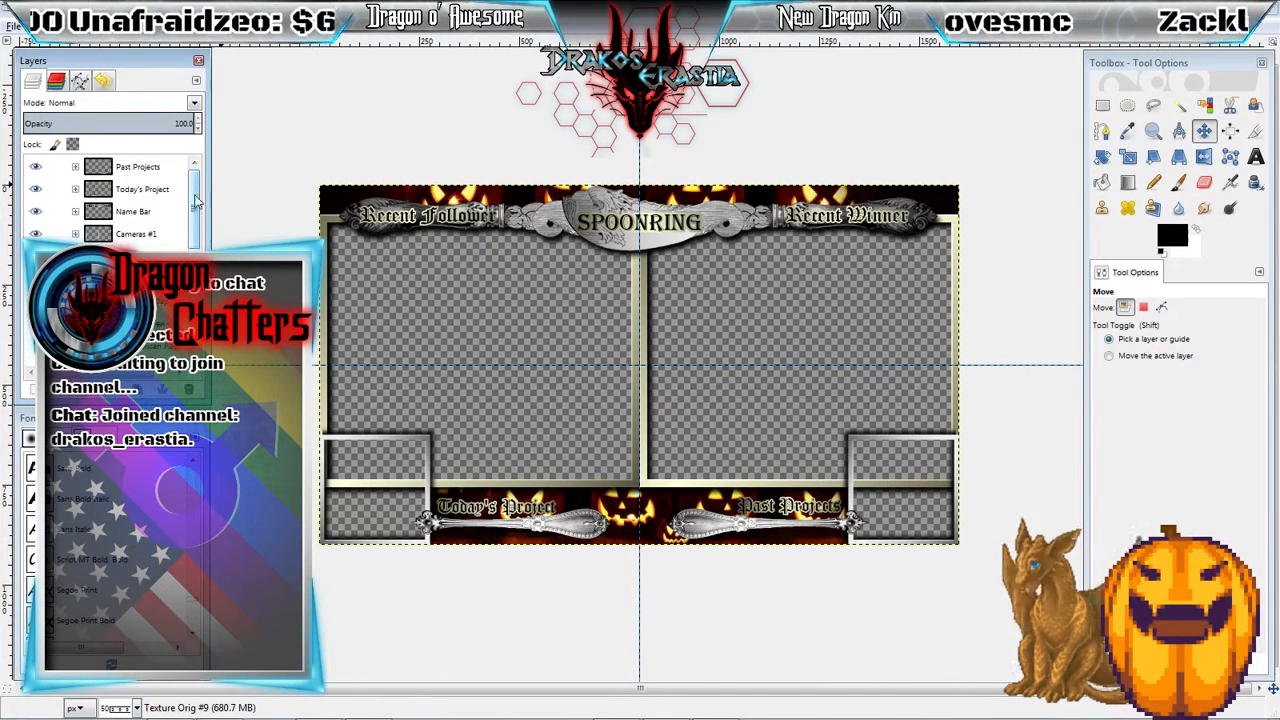
click(35, 166)
click(35, 189)
click(35, 211)
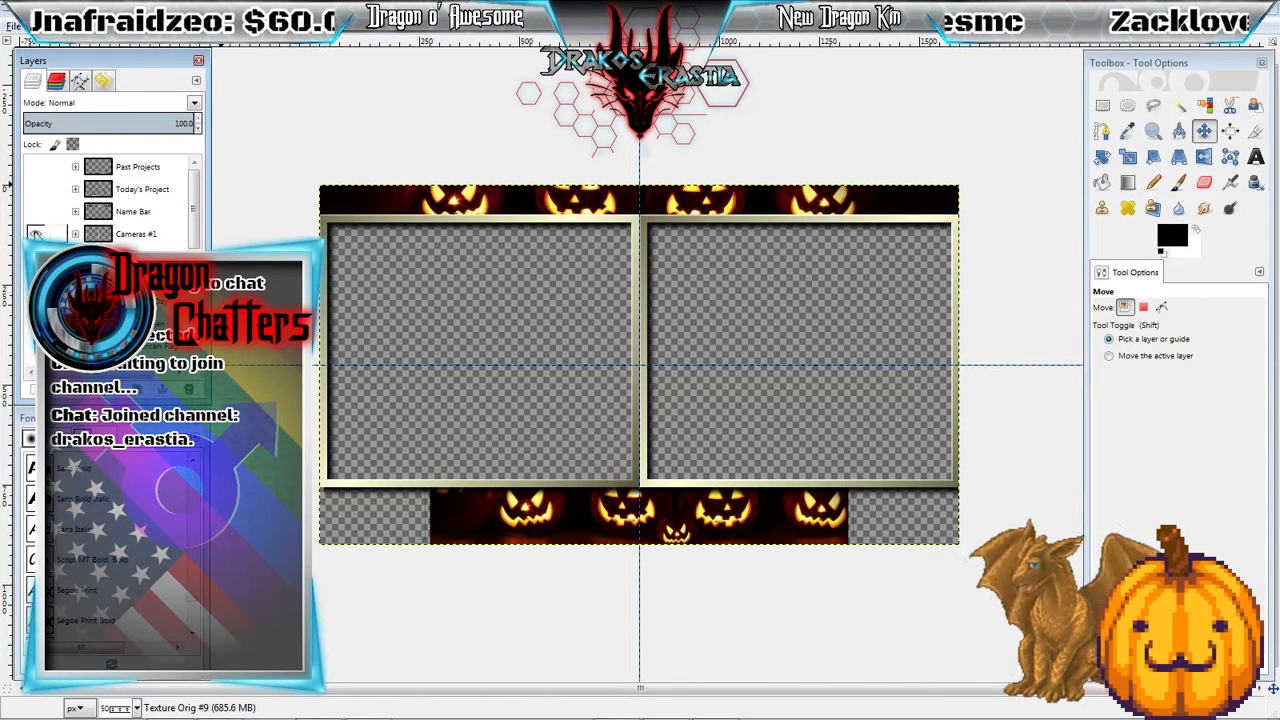
click(35, 233)
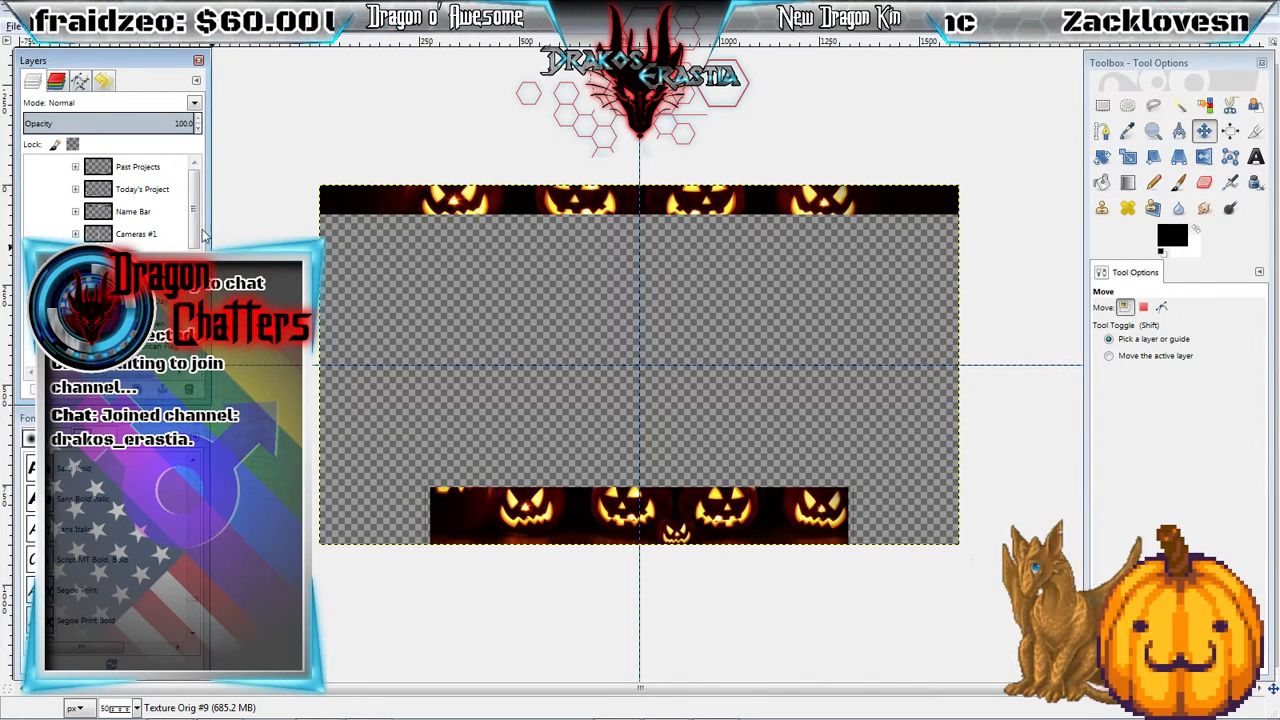
scroll(197, 228, down, 1)
scroll(197, 228, up, 1)
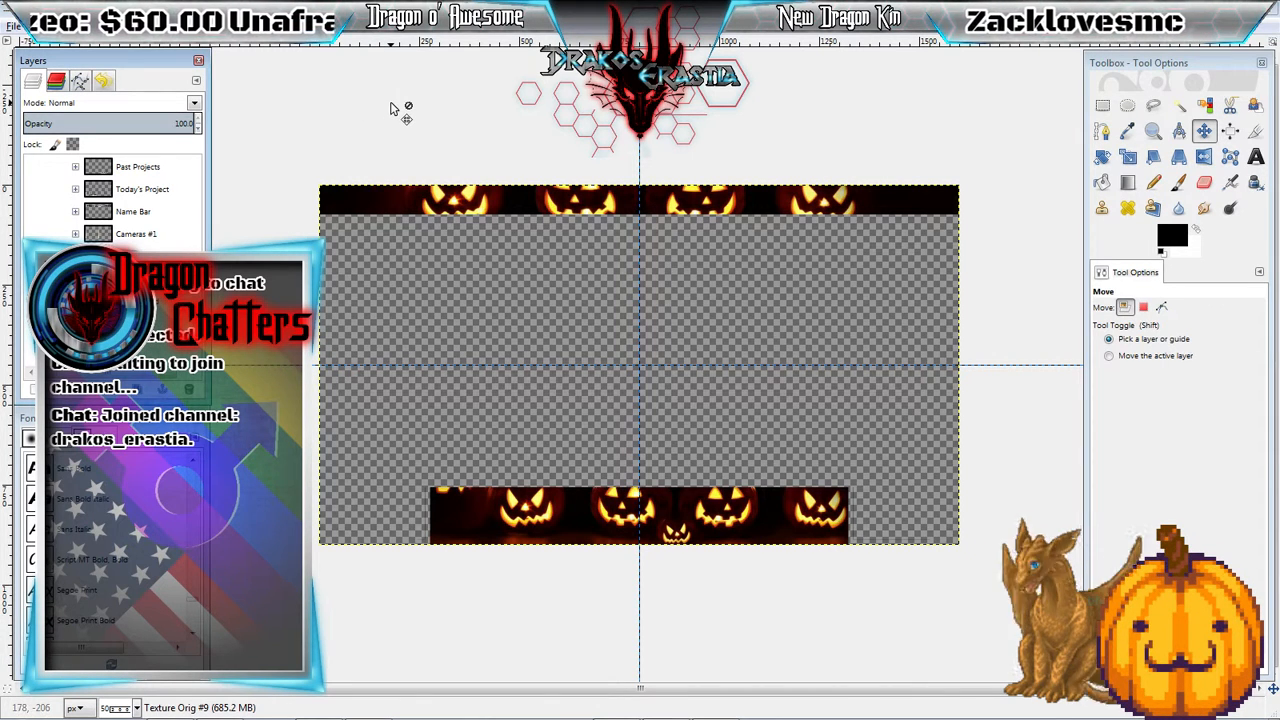
- Export the isolated pumpkin background as Spoon Halloween Bg.png in the Png folder, keeping the current PNG options
key(shift+ctrl+e)
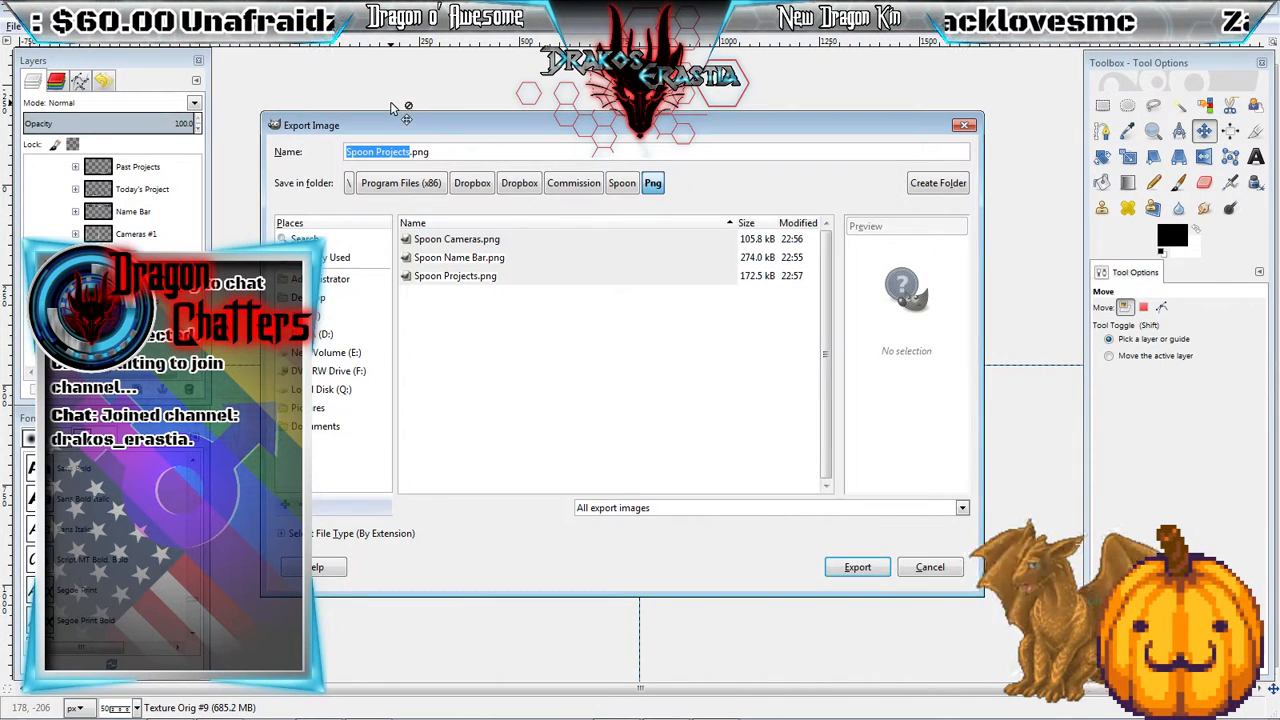
key(Right)
key(BackSpace)
key(BackSpace)
key(BackSpace)
key(BackSpace)
key(BackSpace)
key(BackSpace)
key(BackSpace)
key(BackSpace)
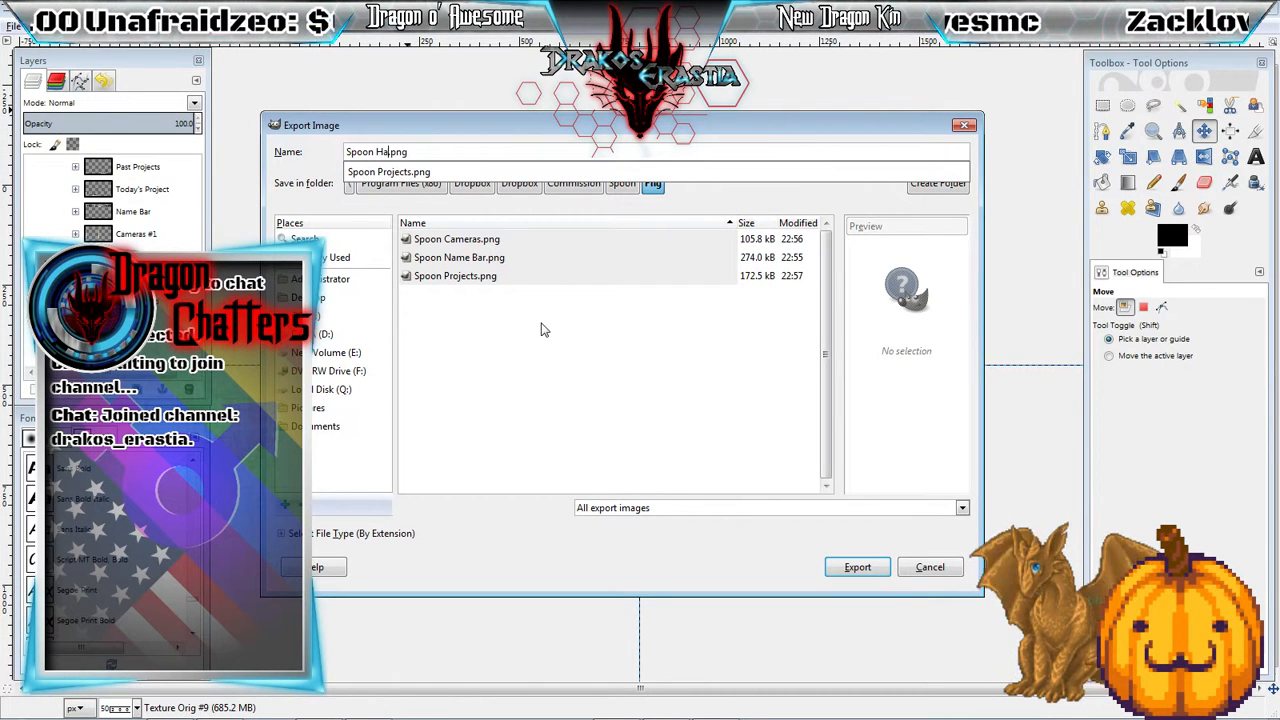
text(Halloween Bg)
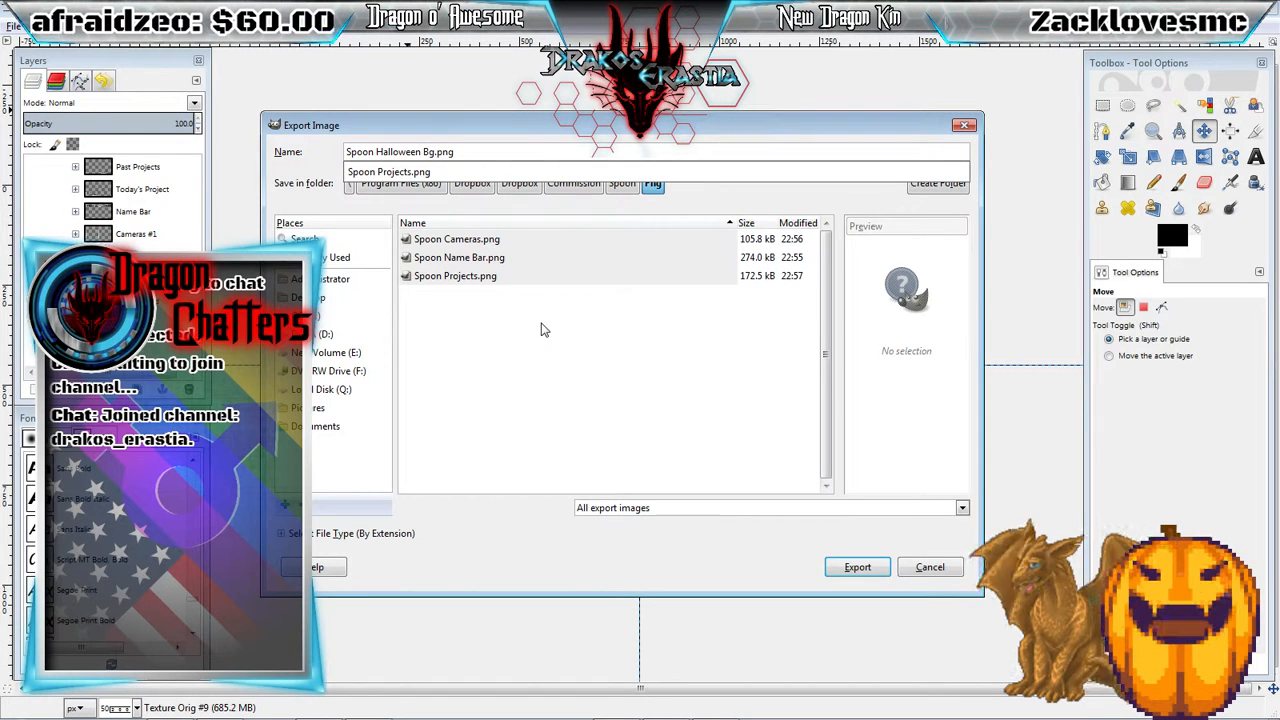
click(858, 568)
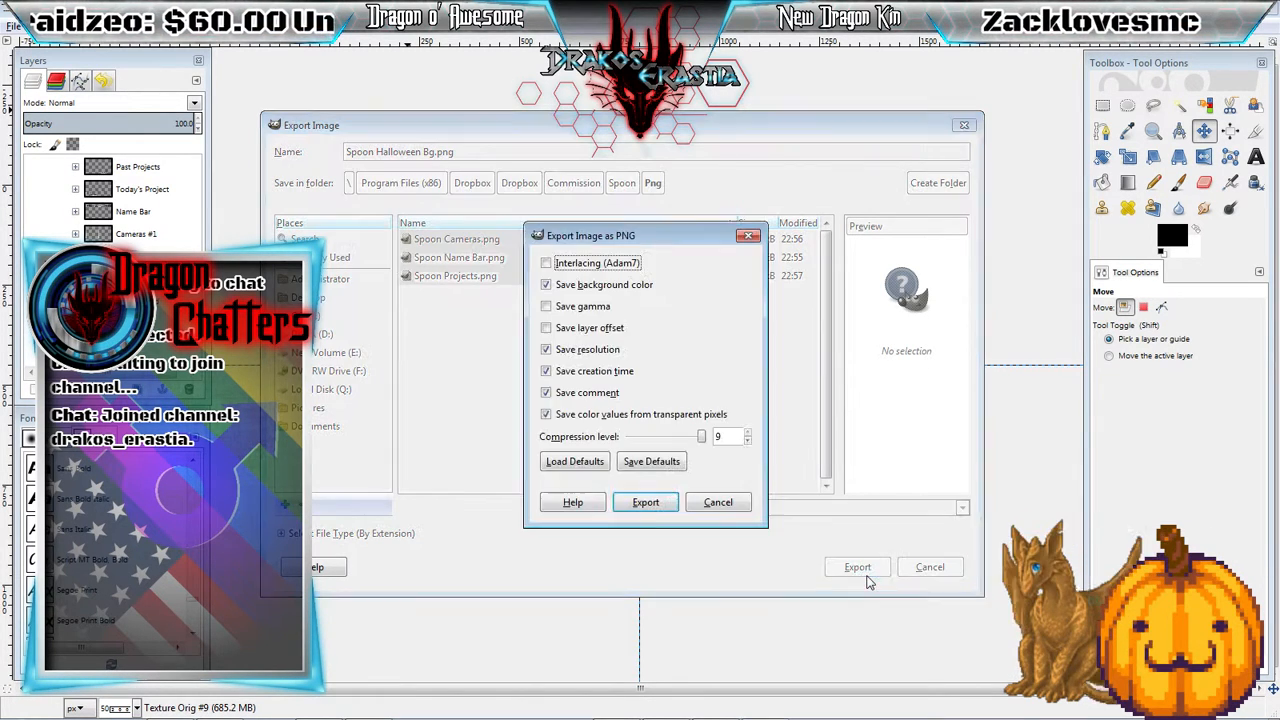
click(650, 514)
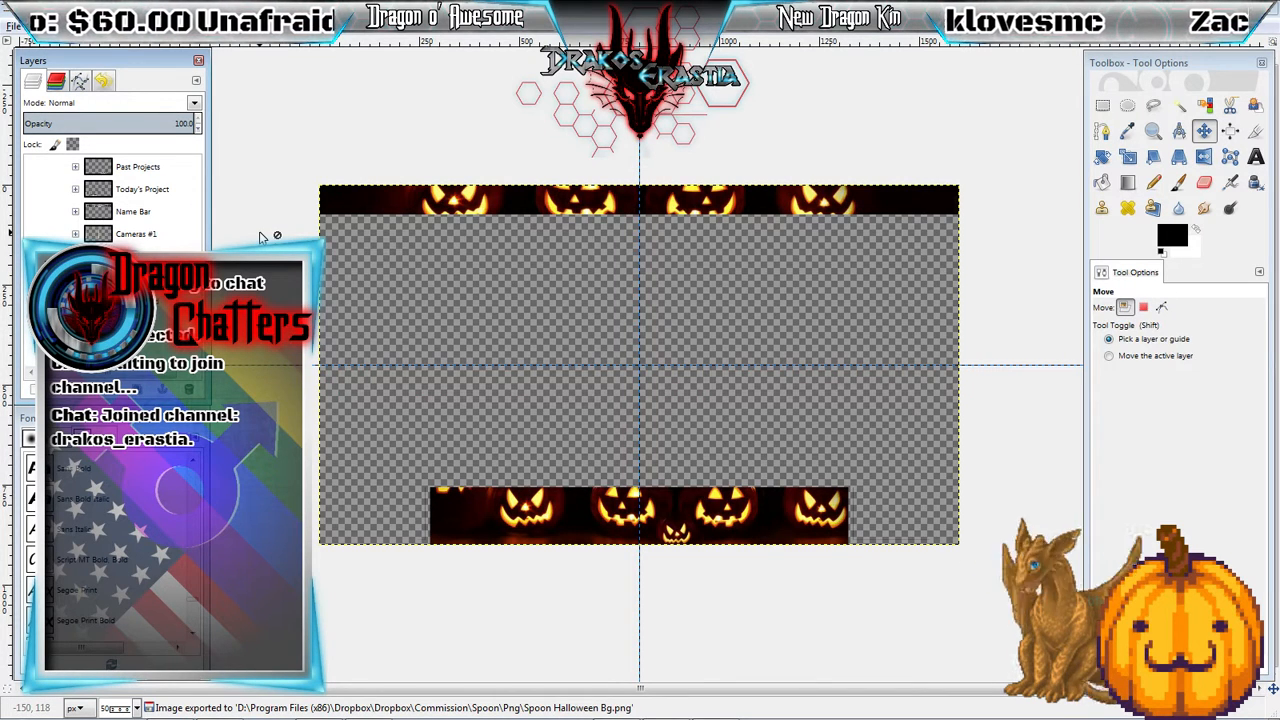
- Hide the Halloween pumpkin texture and show the Past Projects, Today's Project, Name Bar and Cameras #1 groups again
click(40, 300)
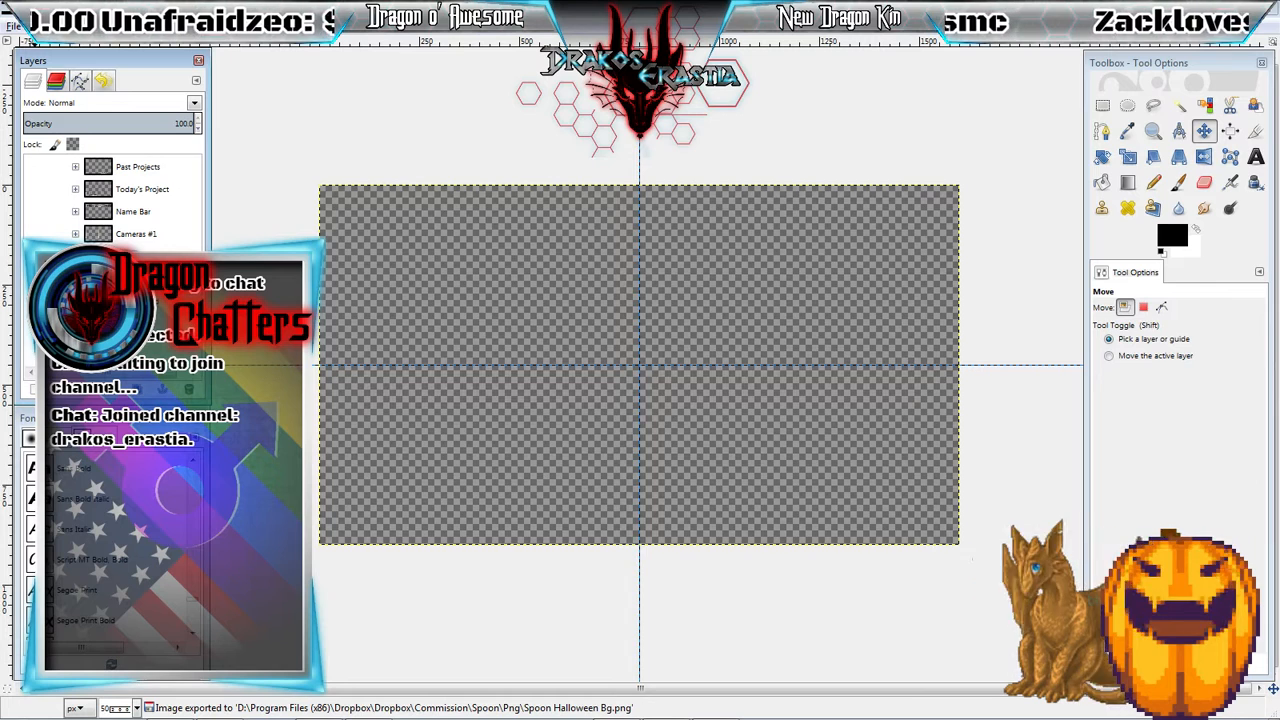
click(35, 167)
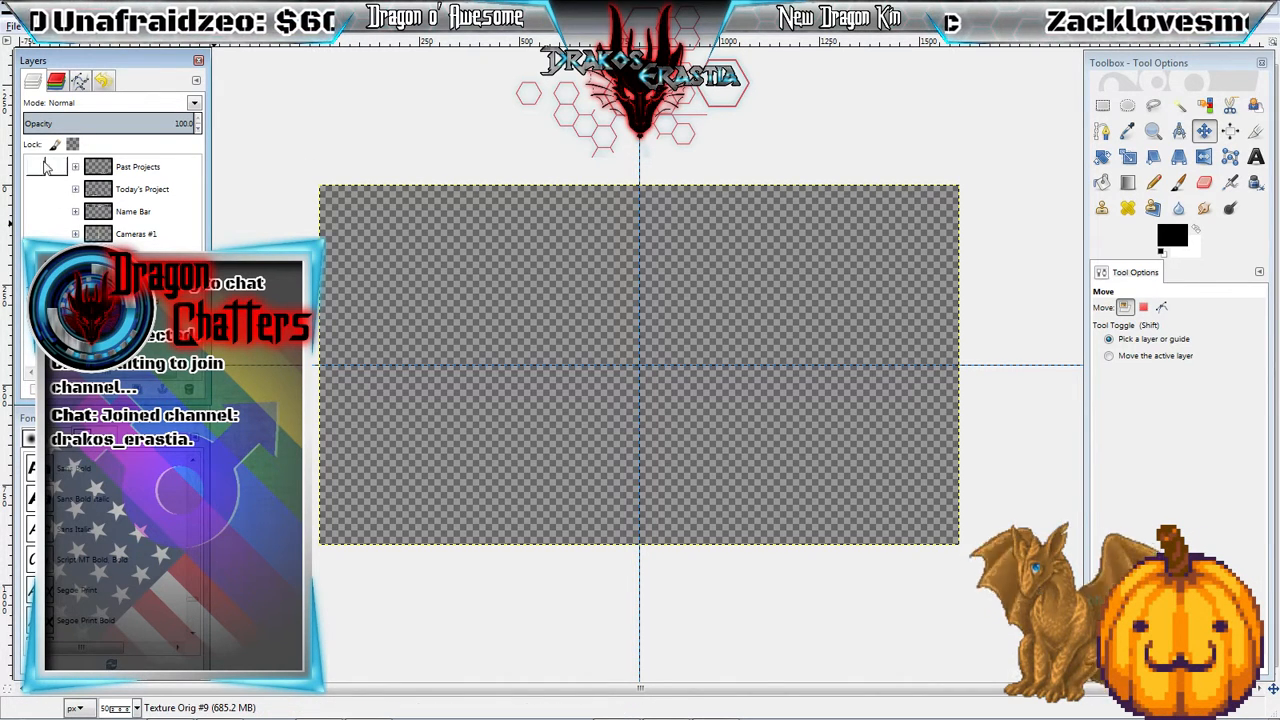
click(35, 189)
click(35, 212)
click(35, 233)
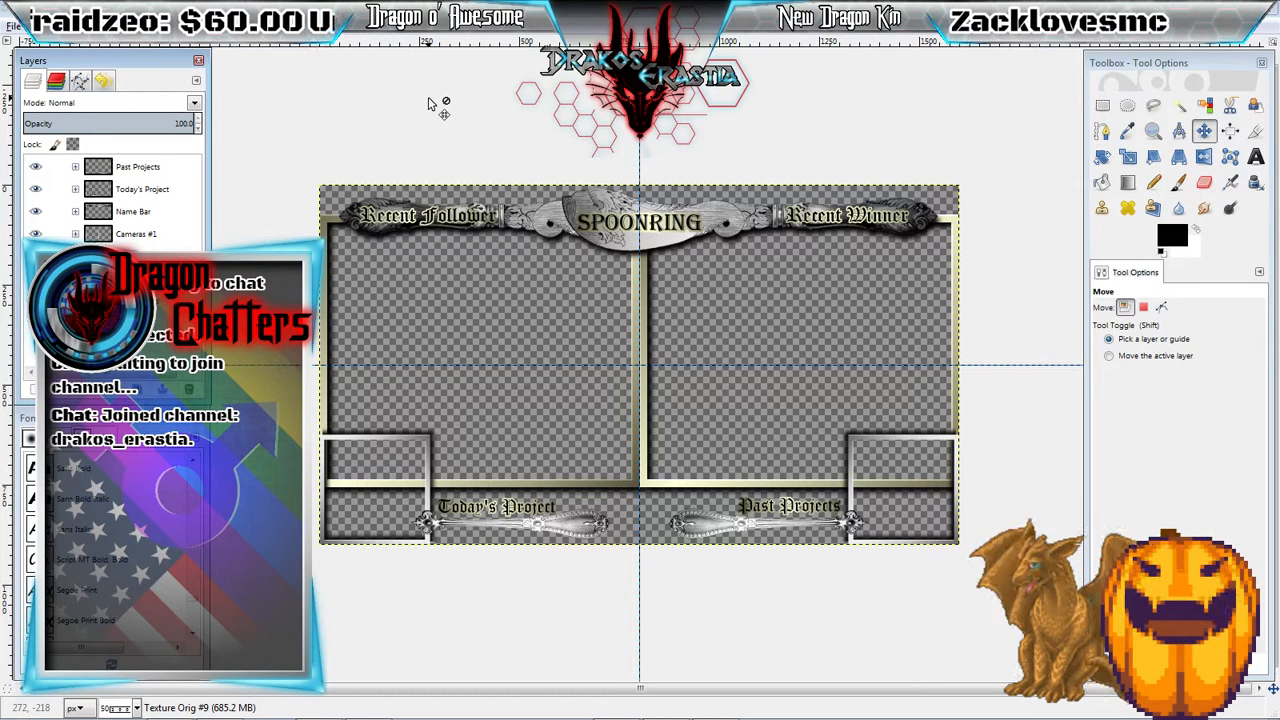
- Save the overlay project to its existing Spoon.xcf file
key(ctrl+s)
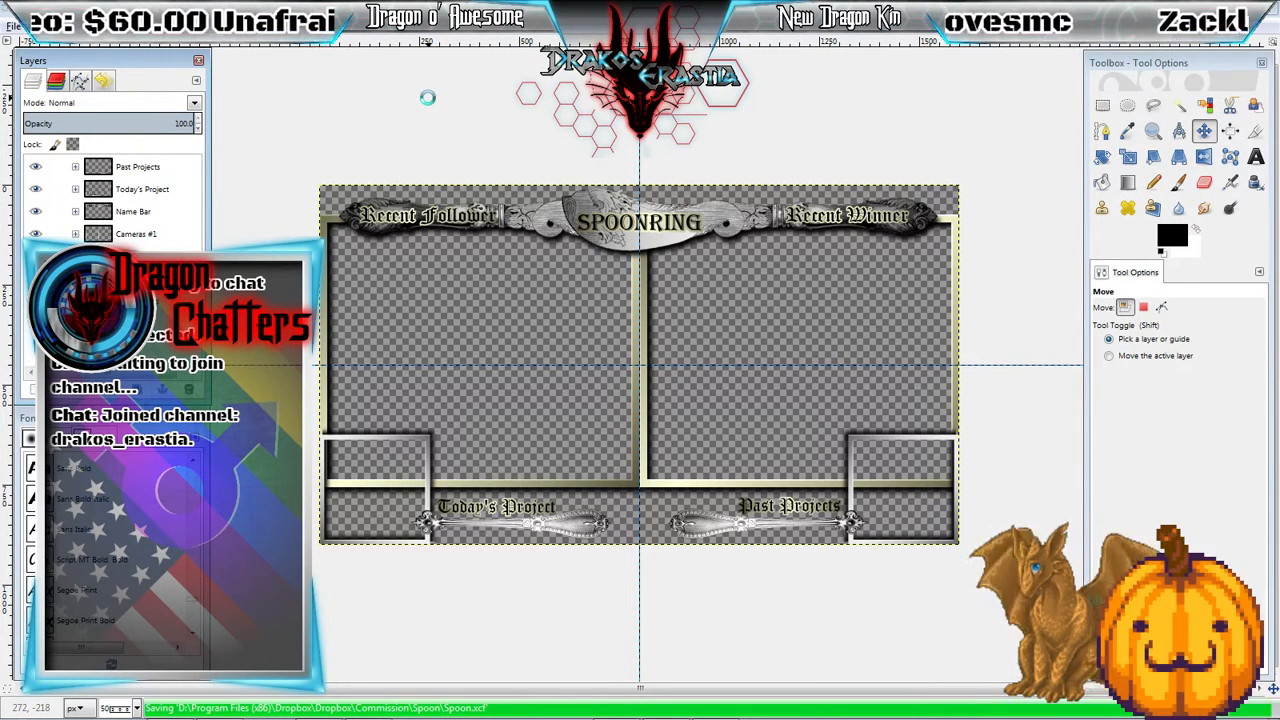
click(8, 25)
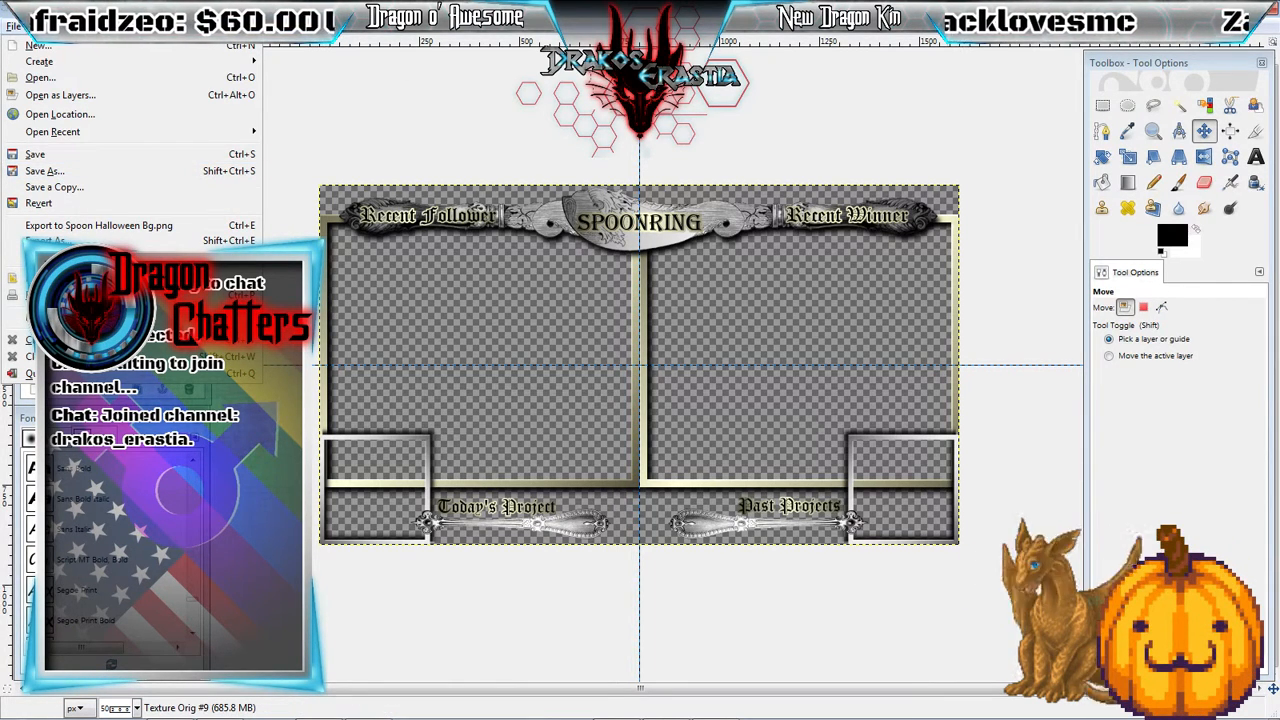
key(Escape)
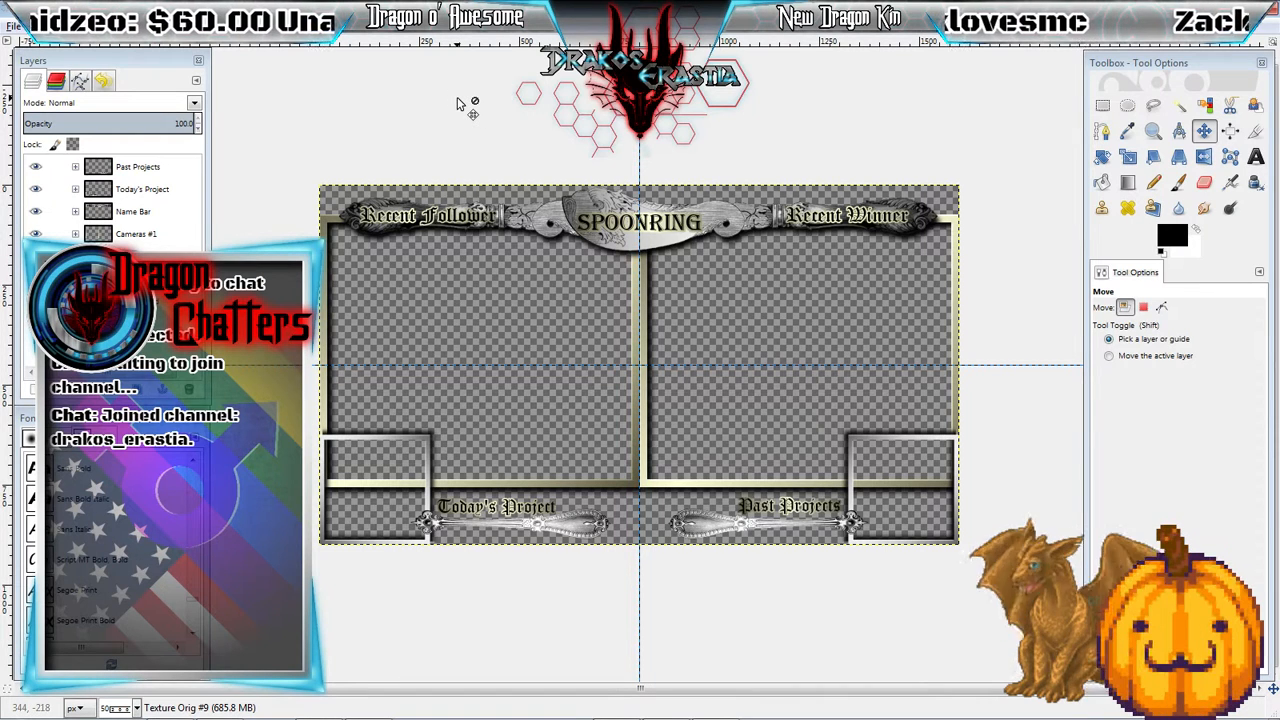